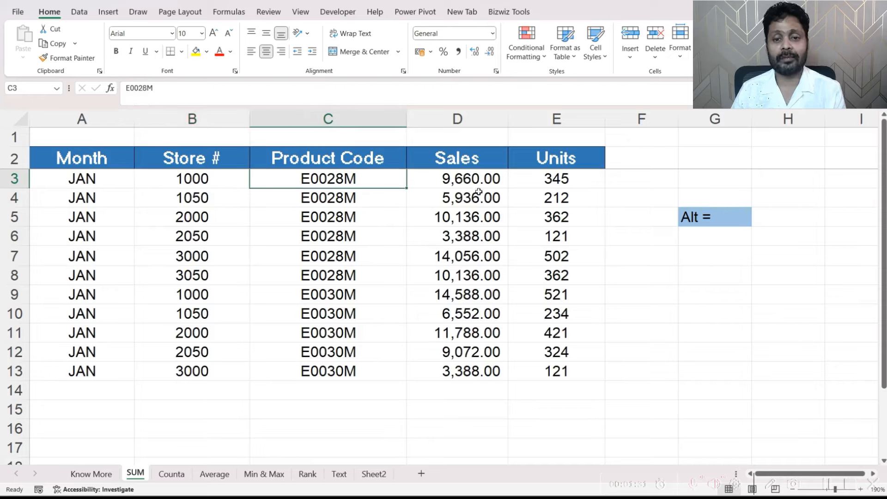
Total the Sales column in cell D14 with the formula =SUM(D3:D13)
click(491, 180)
click(559, 180)
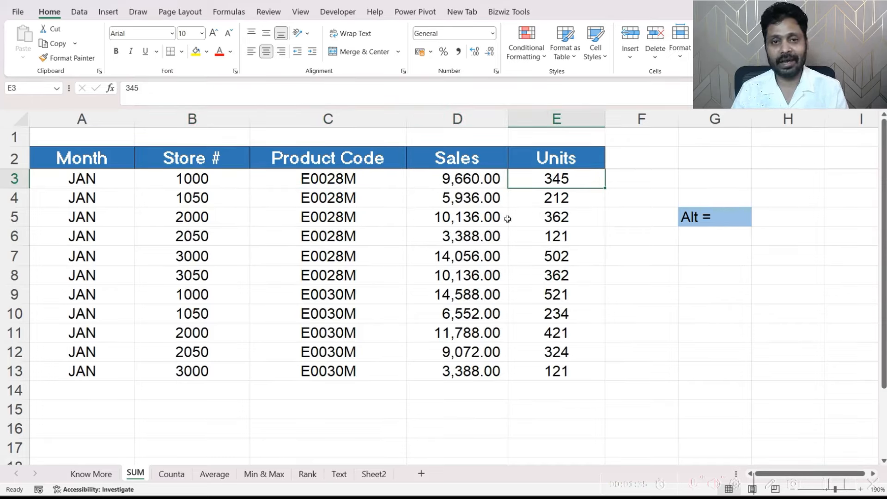
drag(474, 177, 487, 375)
click(485, 395)
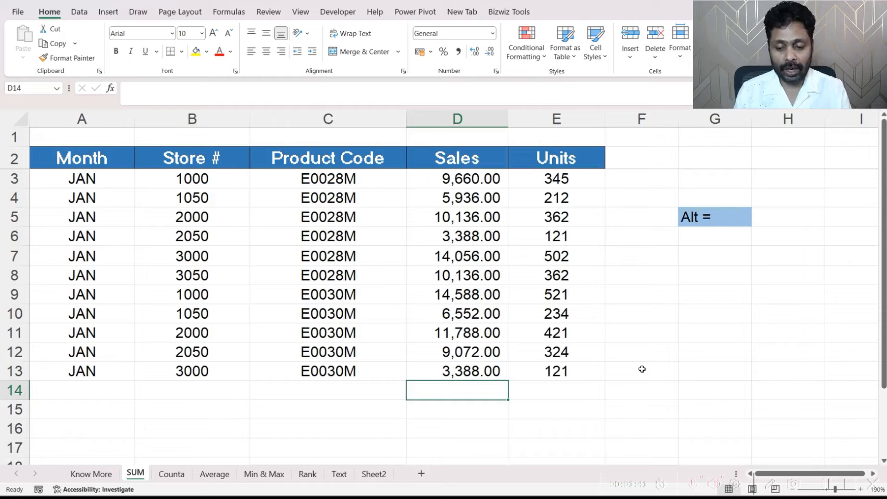
text(=sum()
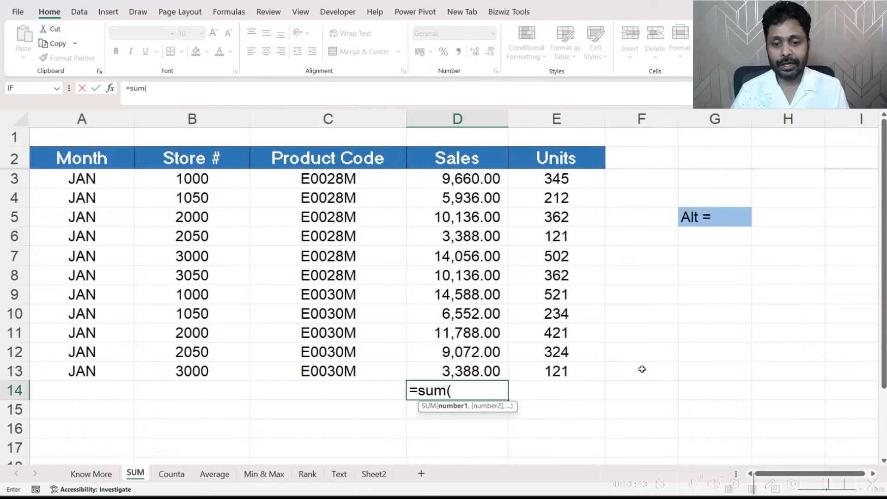
drag(453, 181, 463, 363)
text())
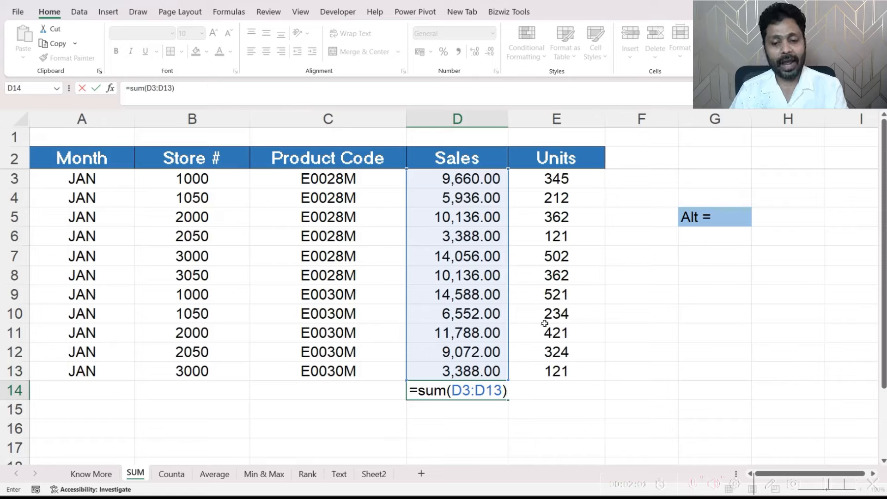
key(Return)
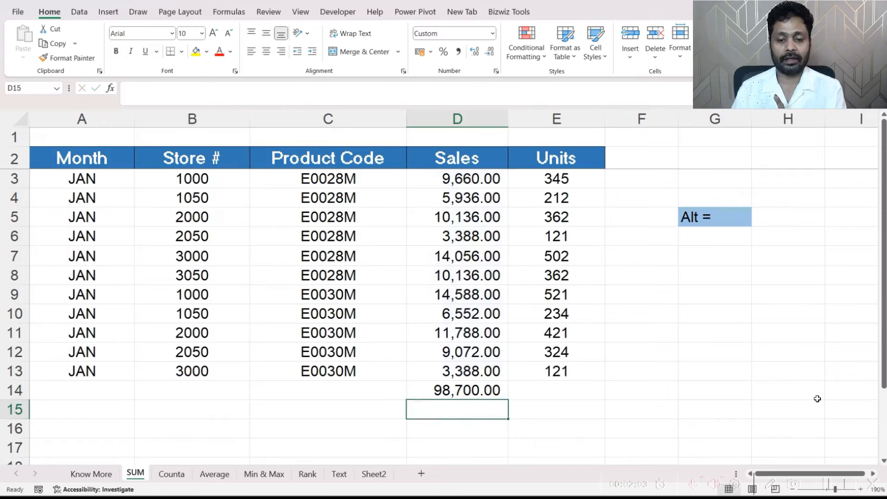
Go through the individual Sales cells above the total in column D, returning to D14
key(Up)
key(Up)
key(Up)
key(Up)
key(Up)
key(Up)
key(Up)
key(Up)
key(Up)
key(Up)
key(Up)
key(Up)
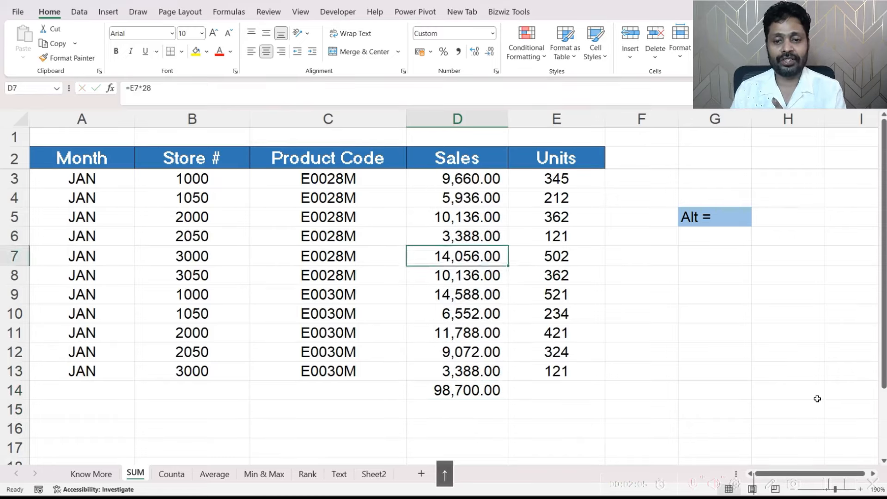
key(Down)
key(Down)
key(Down)
key(Down)
key(Down)
key(Down)
key(Down)
key(Down)
key(Down)
key(Down)
key(Down)
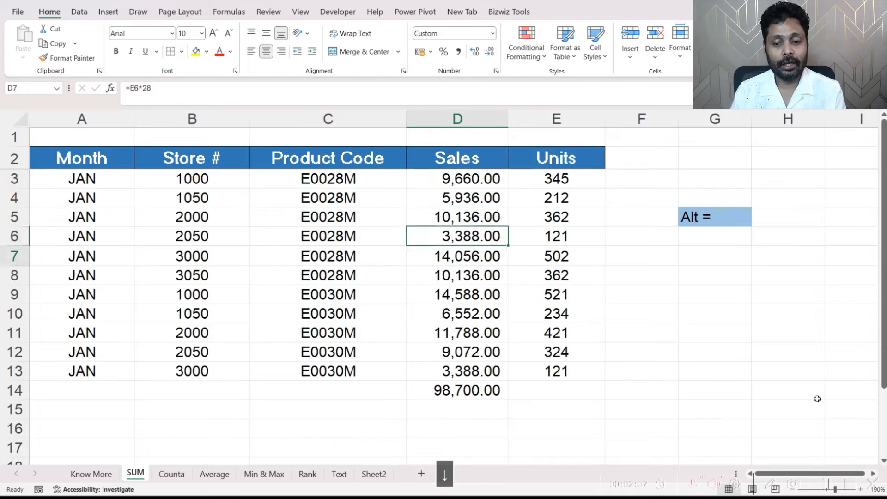
Total the Units column in cell E14 with the formula =SUM(E3:E13)
key(Right)
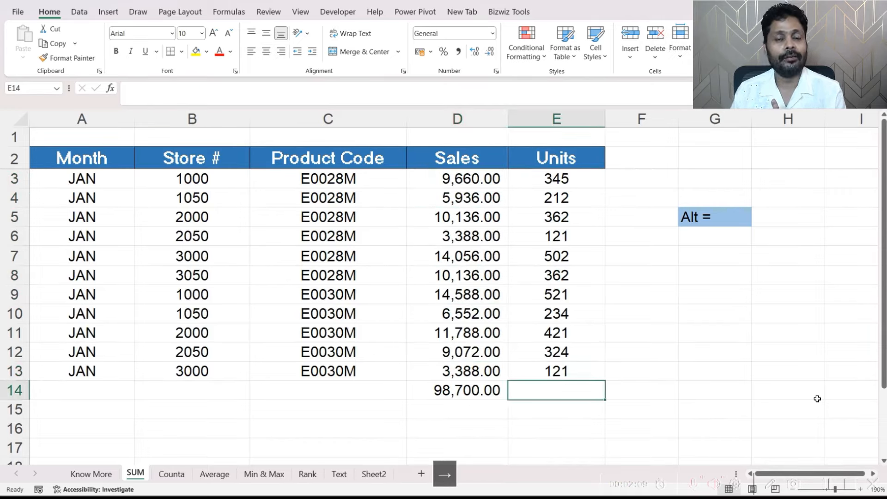
text(=)
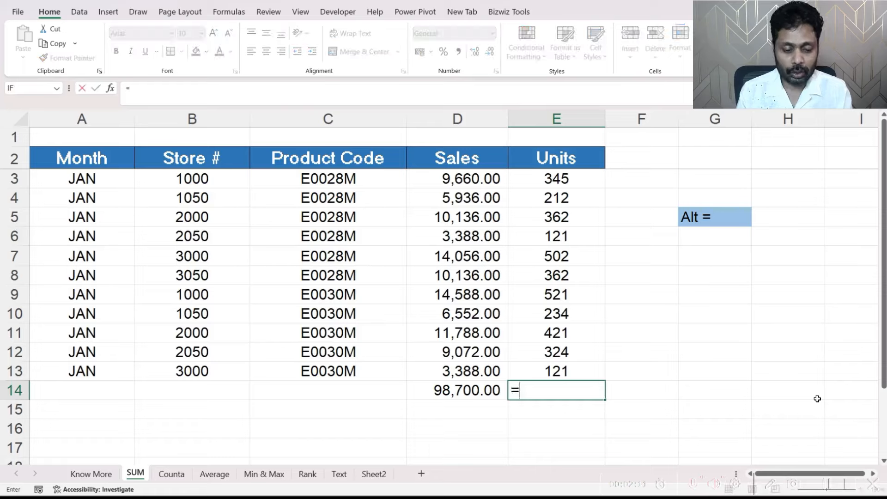
text(sum()
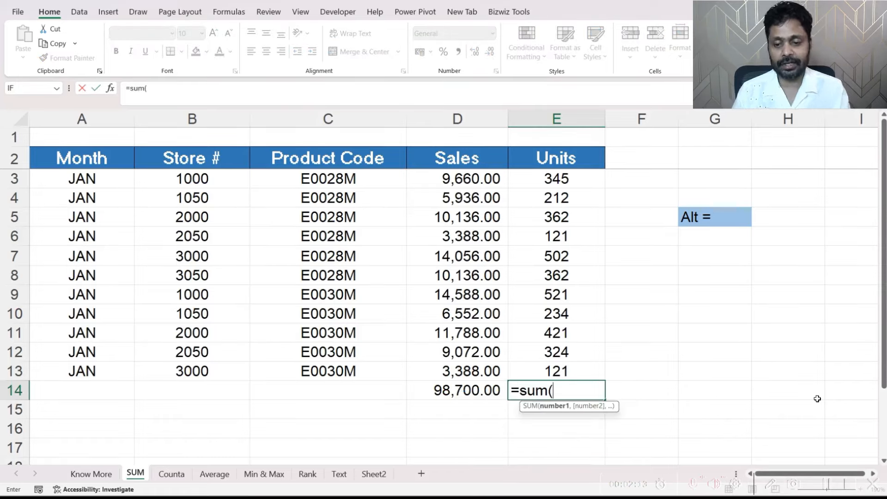
key(Up)
key(Up)
key(Up)
key(Down)
key(Down)
key(shift+Up)
key(shift+Up)
key(shift+Up)
key(shift+Up)
key(shift+Up)
key(shift+Up)
key(shift+Up)
key(shift+Up)
key(shift+Up)
key(shift+Up)
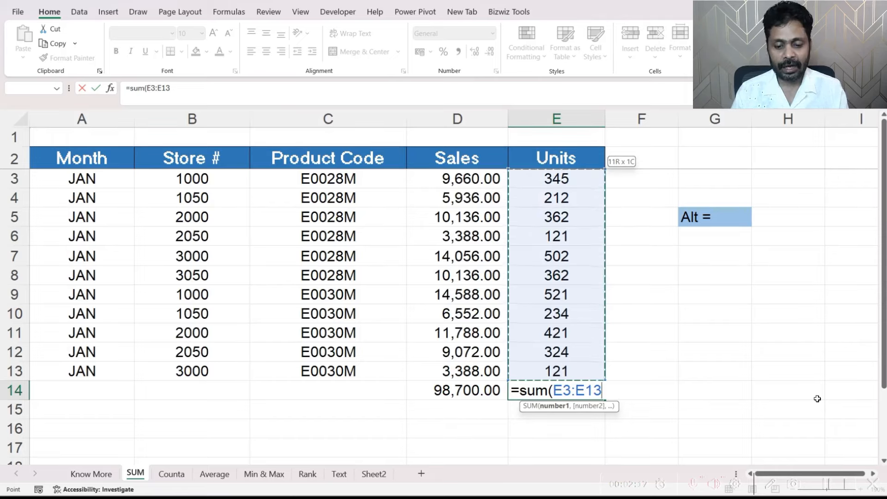
text())
key(Return)
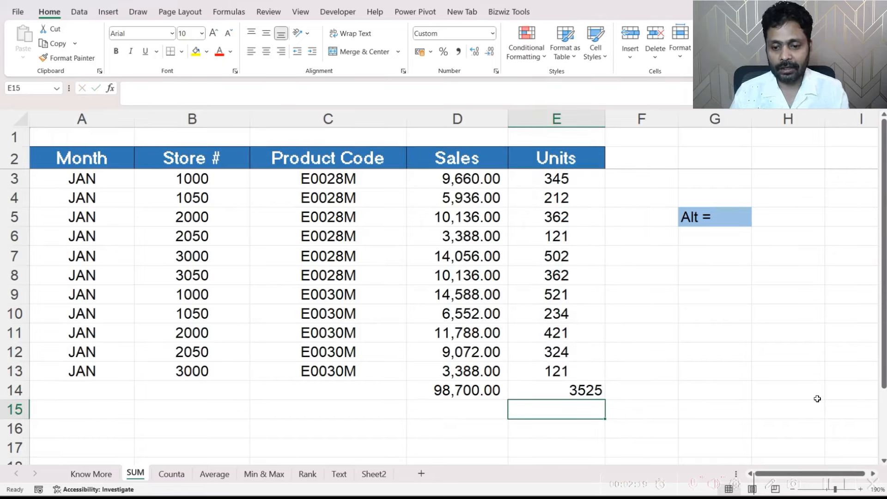
Check the formulas in E14 and D14, and clear the Units total from E14
key(Up)
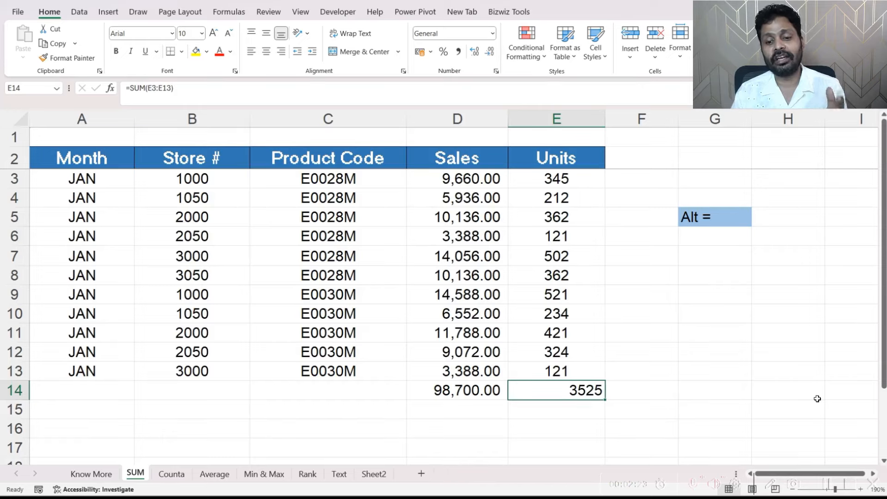
key(Left)
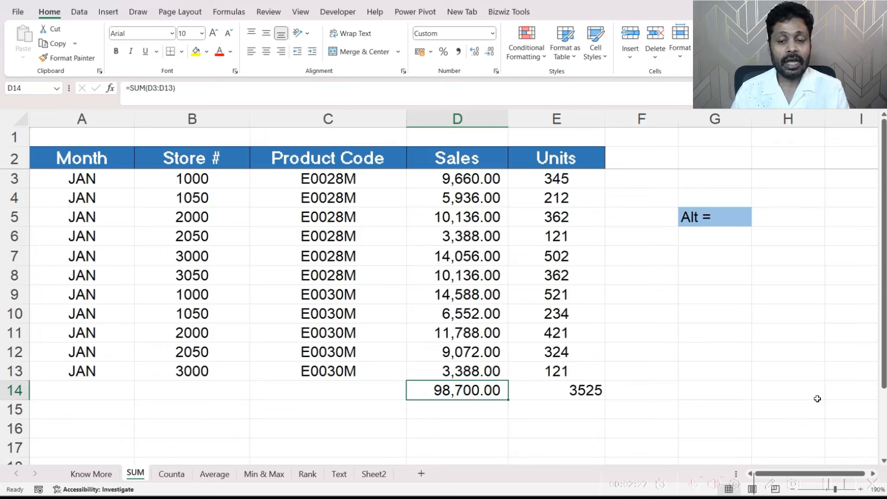
key(Right)
key(Delete)
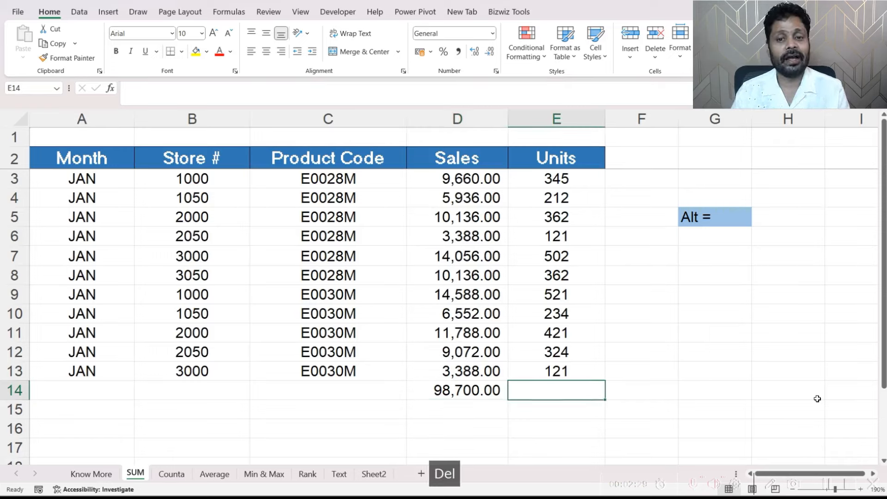
Inspect the Sales total formula in D14 and copy it into E14 to total the Units column
key(Left)
key(F2)
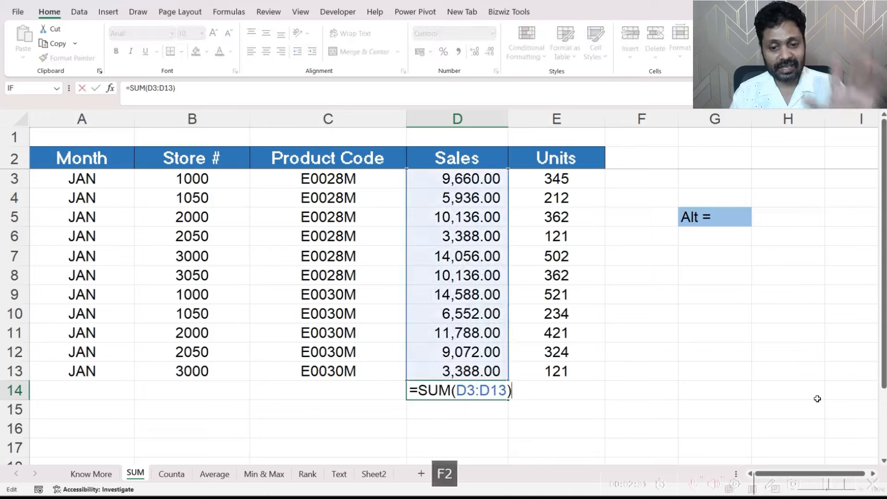
key(Escape)
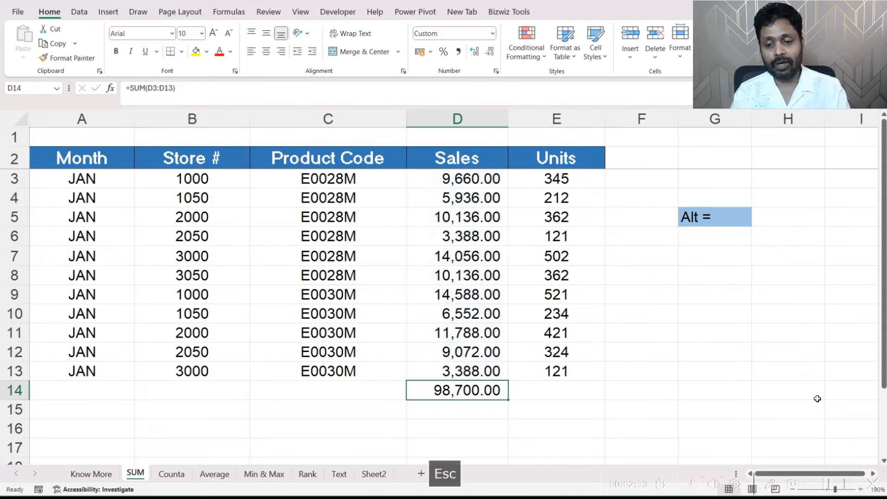
key(Right)
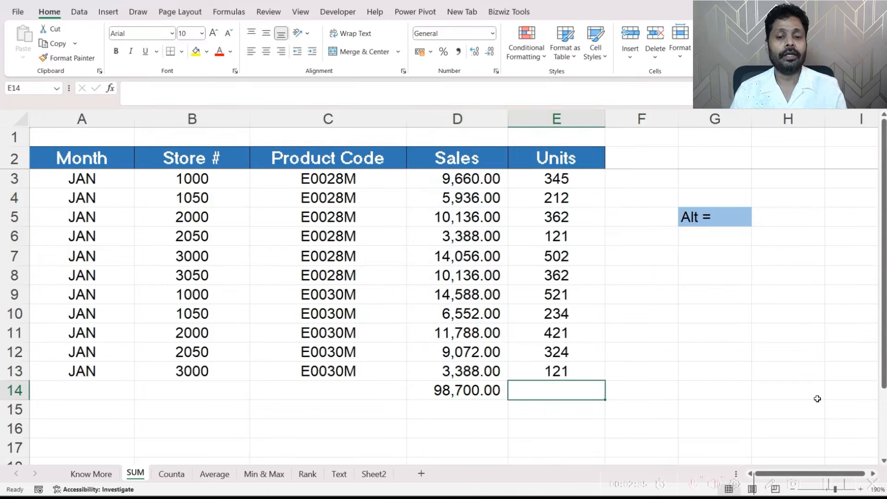
key(Left)
key(ctrl+c)
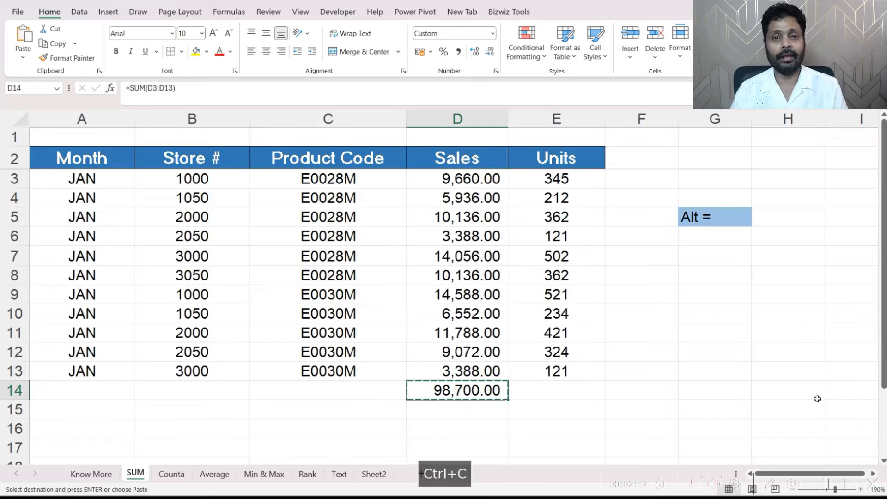
key(Right)
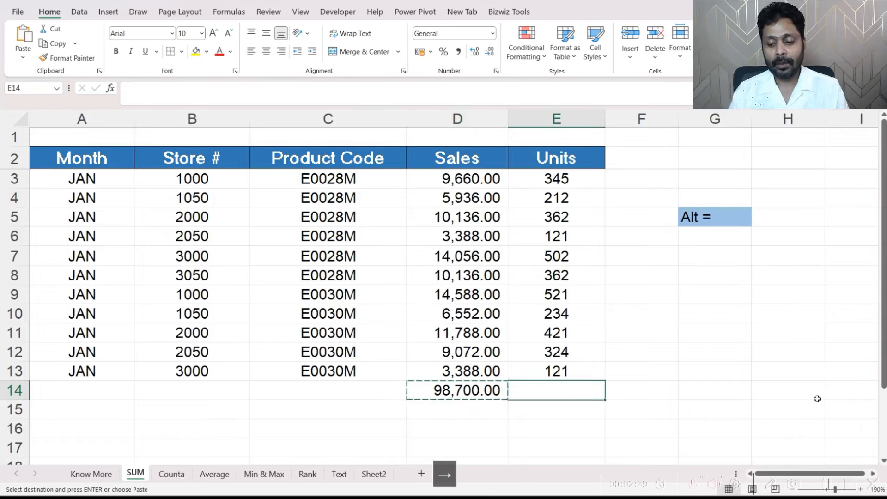
key(Return)
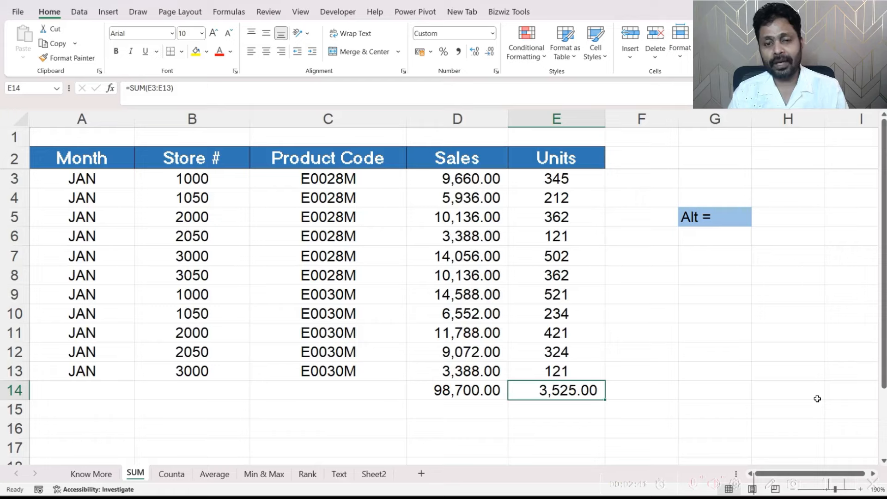
Copy the D14 total again and paste it over the Units total in E14
key(Left)
key(ctrl+c)
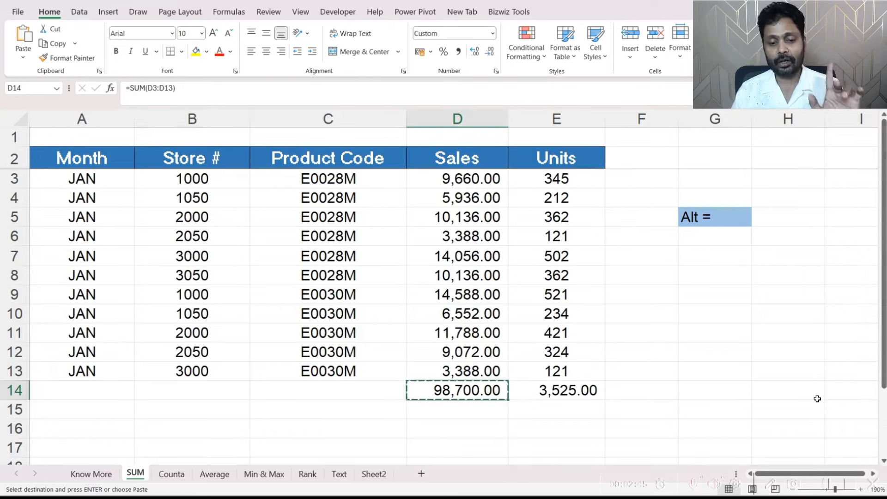
key(Escape)
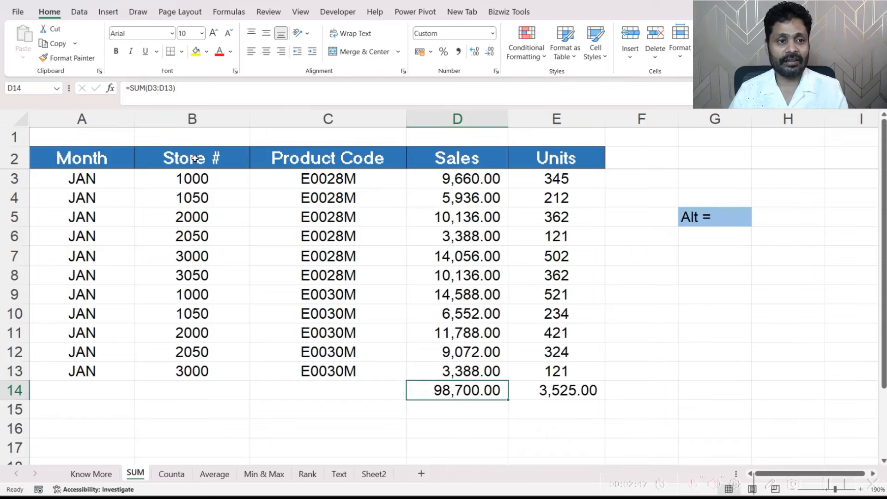
click(58, 44)
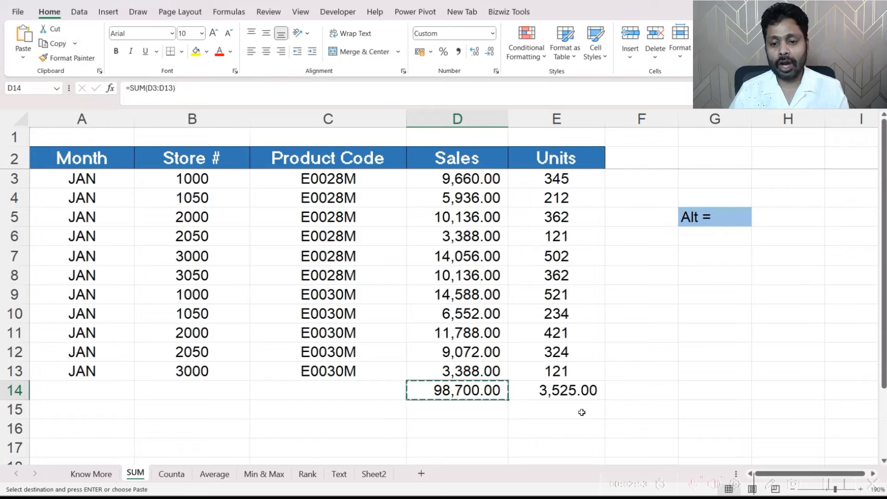
click(562, 395)
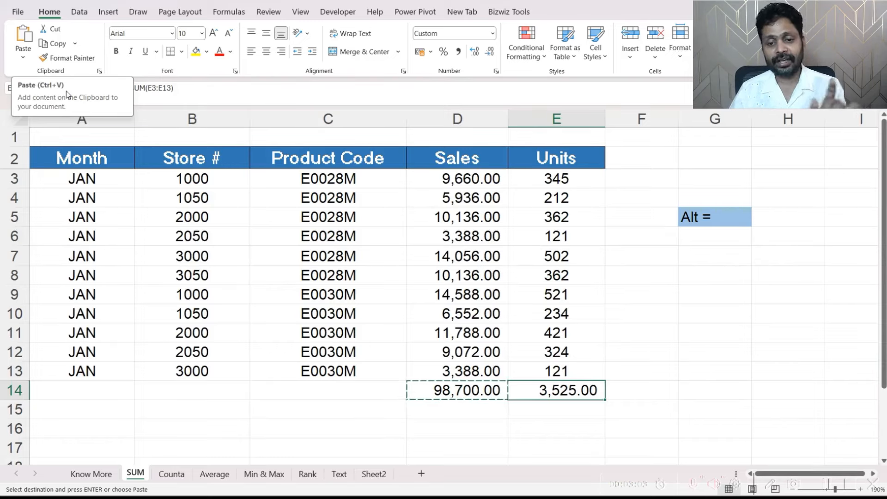
click(23, 36)
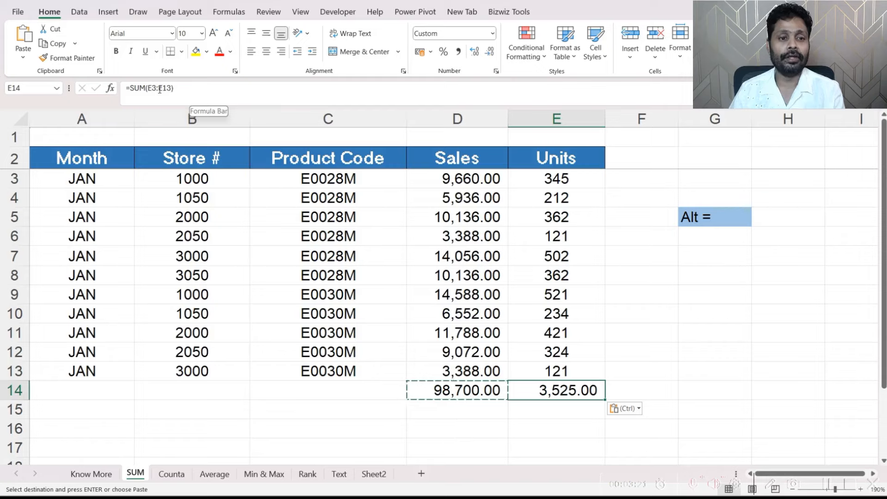
Clear the pasted Units total from E14 and replace it with an AutoSum of E3:E13
drag(581, 175, 582, 370)
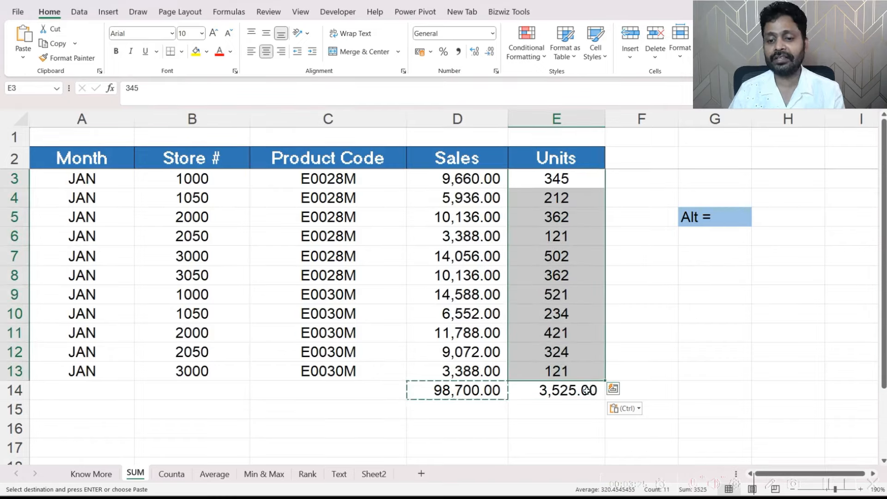
click(599, 390)
key(Escape)
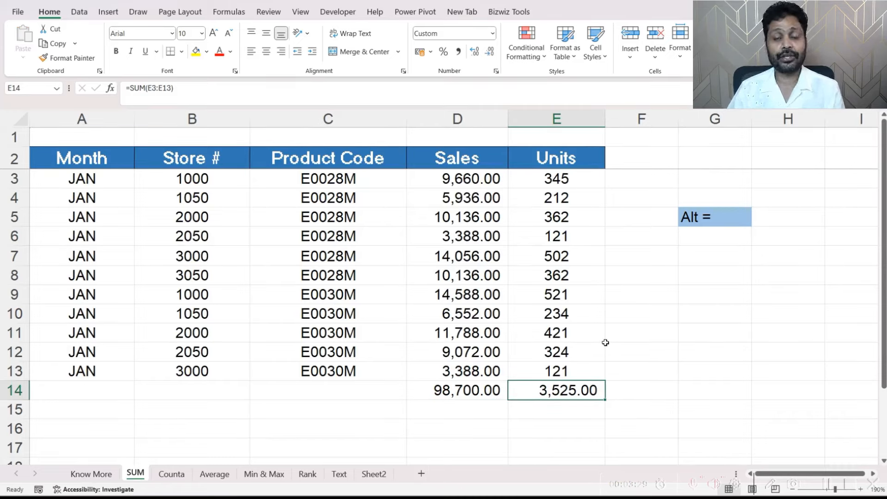
key(Delete)
key(Left)
key(Right)
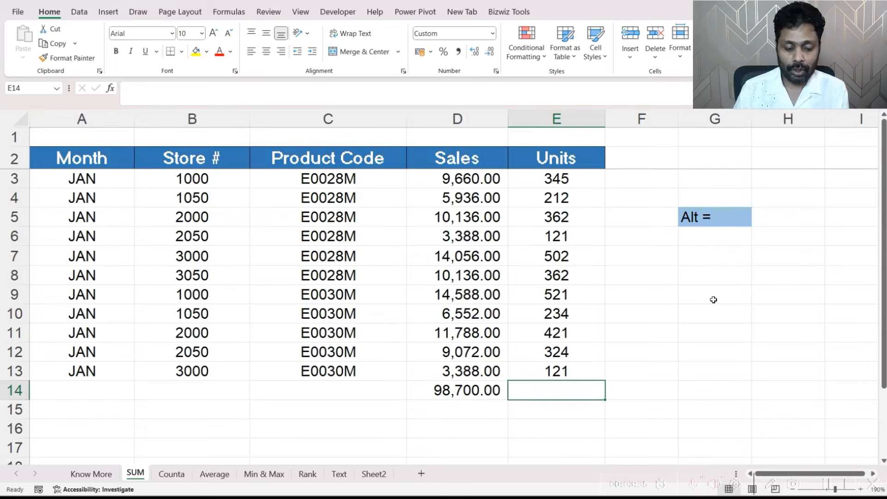
key(alt+equal)
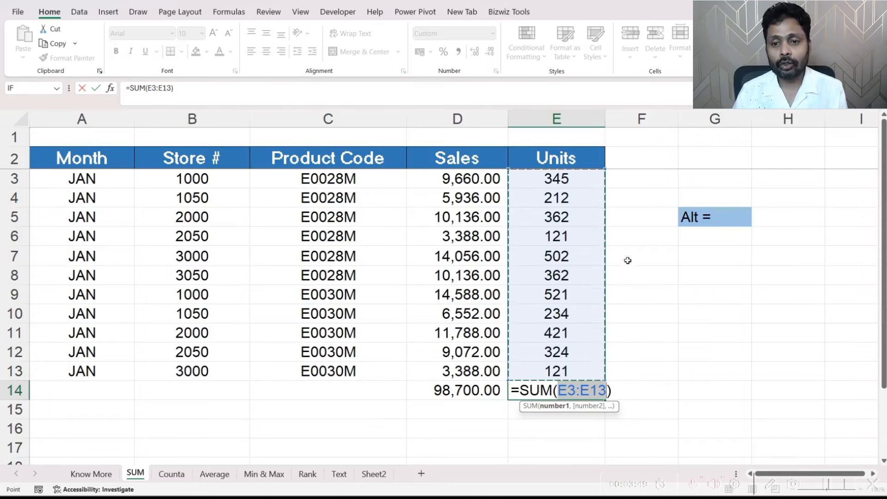
drag(580, 173, 586, 370)
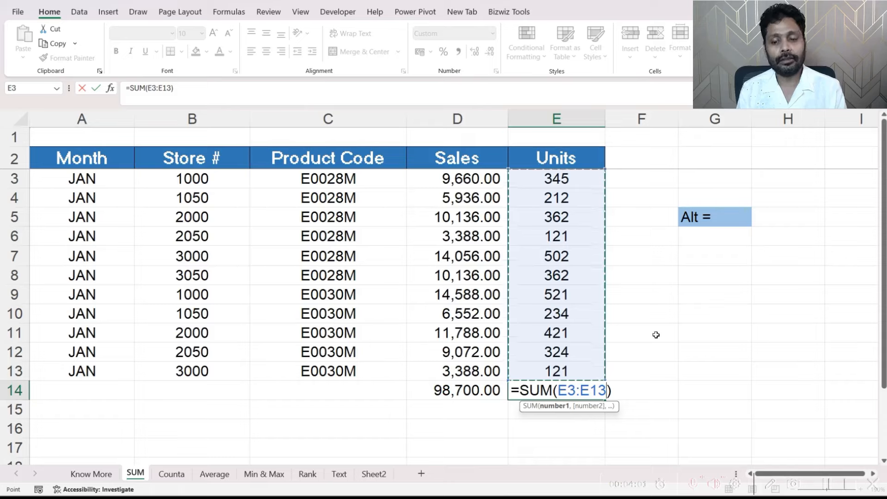
key(Return)
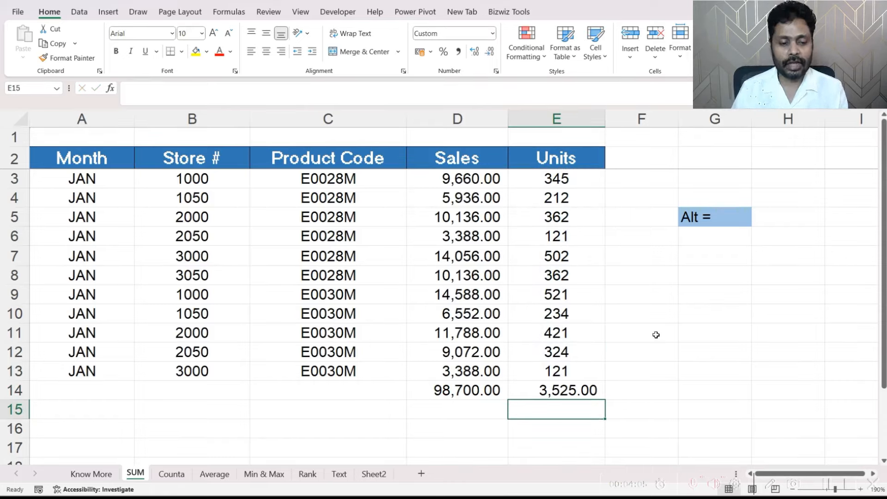
Open the Counta sheet and look over the client names in A3:A13
click(172, 475)
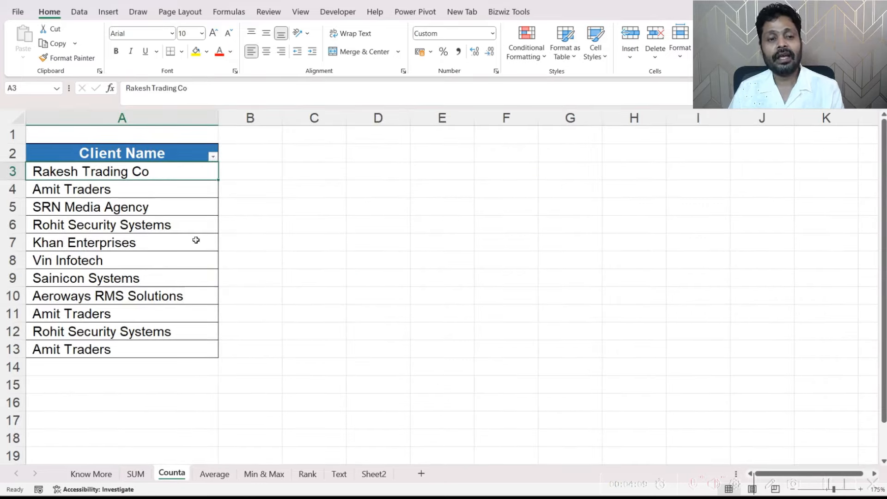
drag(203, 171, 197, 346)
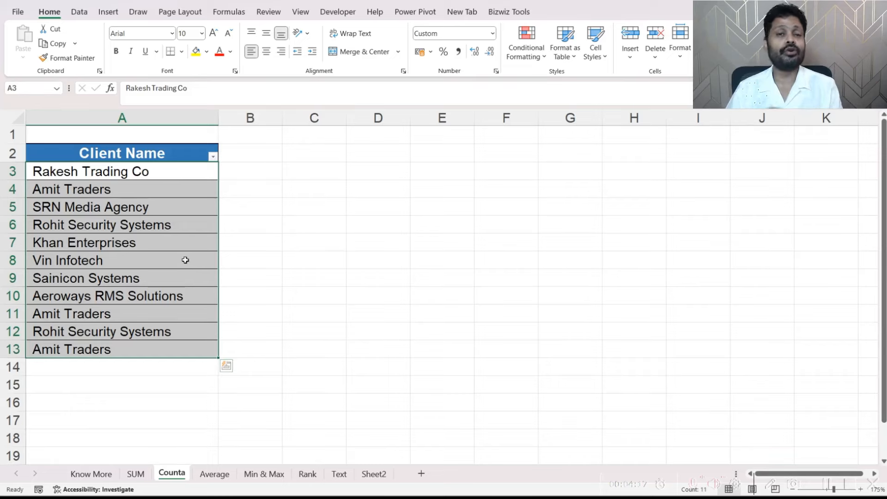
click(303, 328)
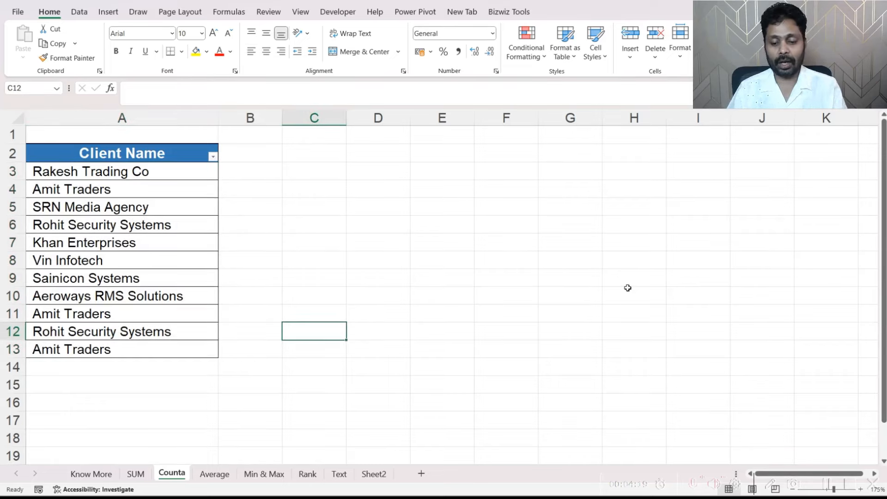
Count the client names in A3:A13 with a COUNTA formula in C12 and check it against the list
text(=)
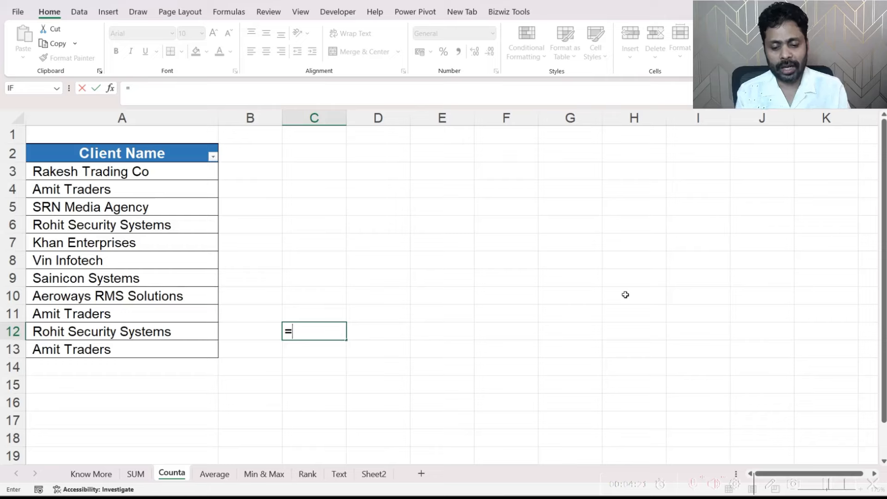
text(counta)
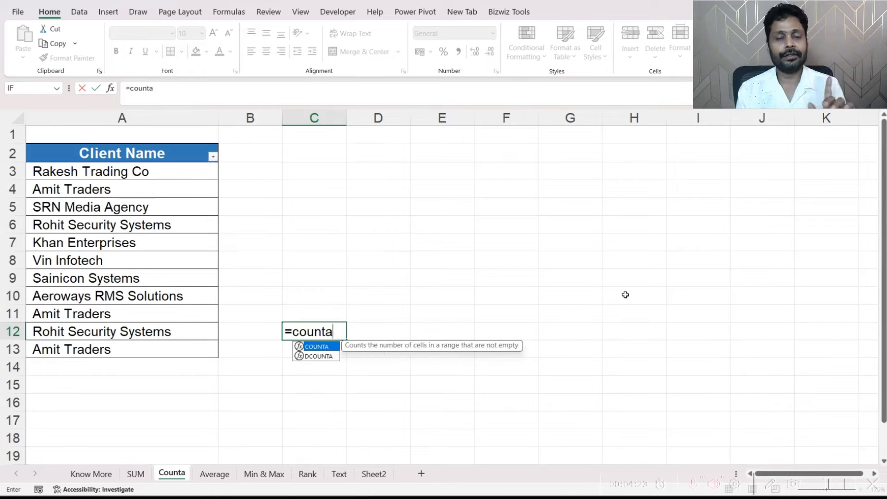
text(()
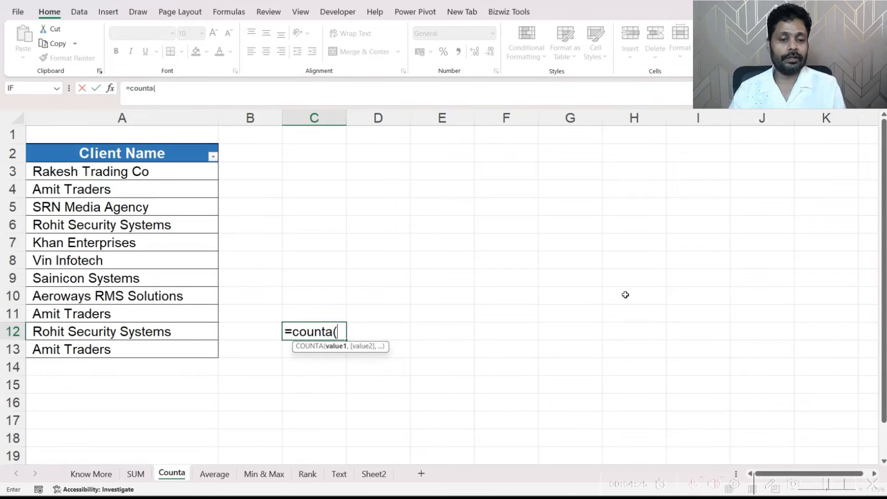
drag(214, 168, 196, 349)
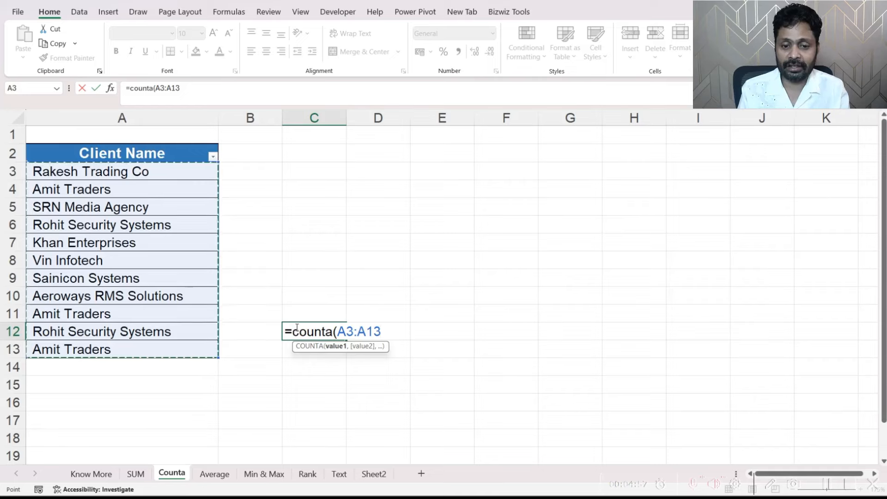
text())
key(Return)
key(Up)
drag(133, 174, 136, 349)
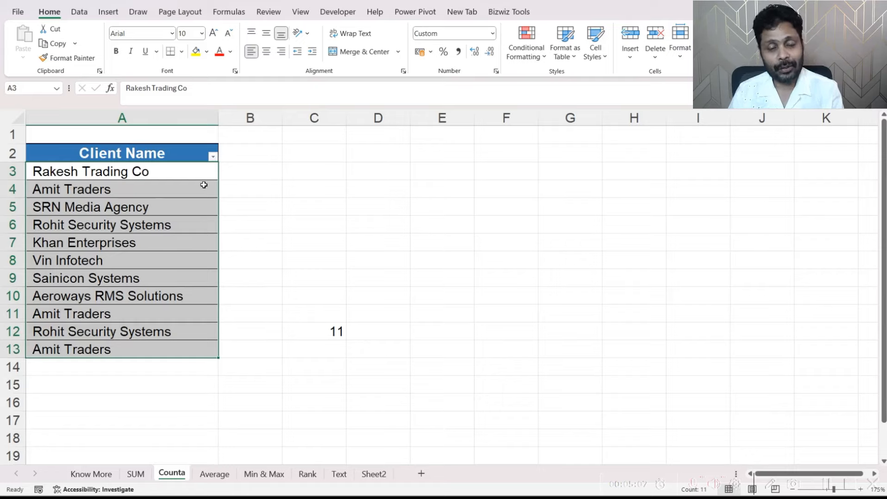
click(313, 326)
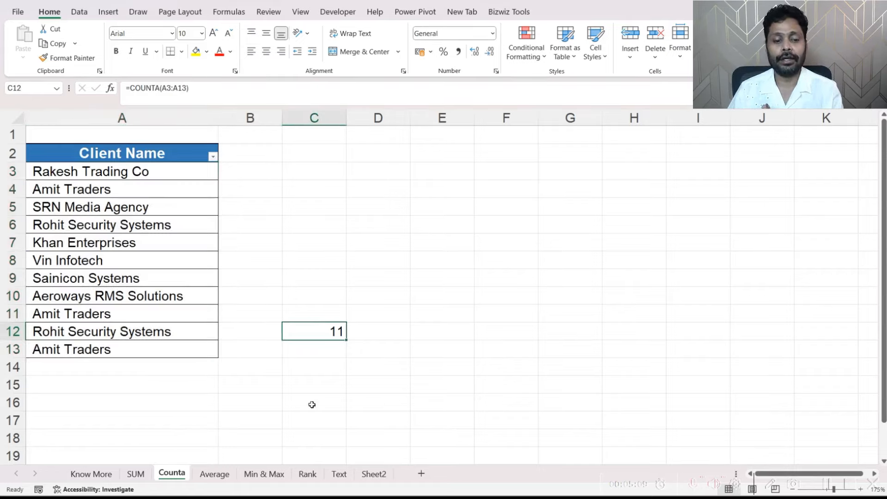
Review the Sales and Units total formulas in D14 and E14 on the SUM sheet
click(223, 475)
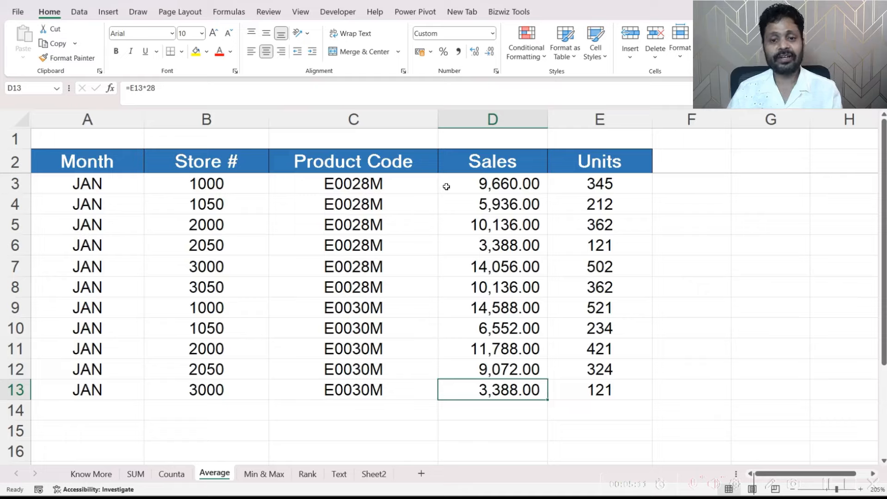
click(136, 474)
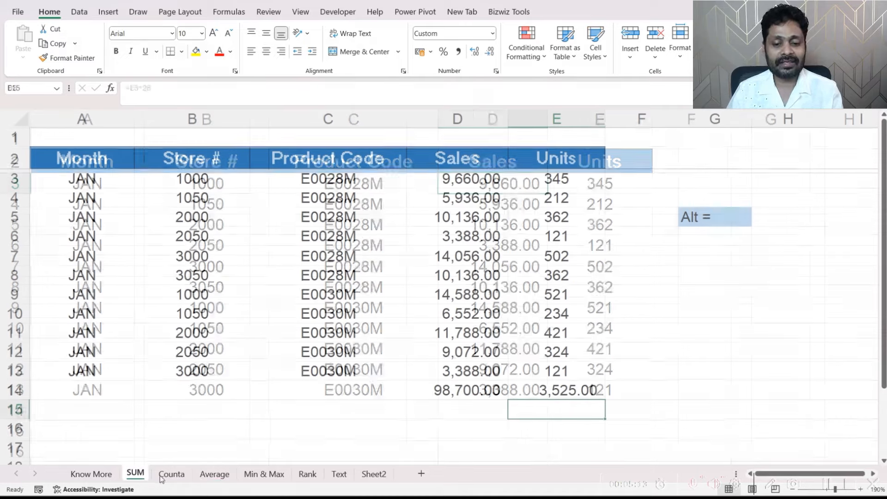
click(442, 394)
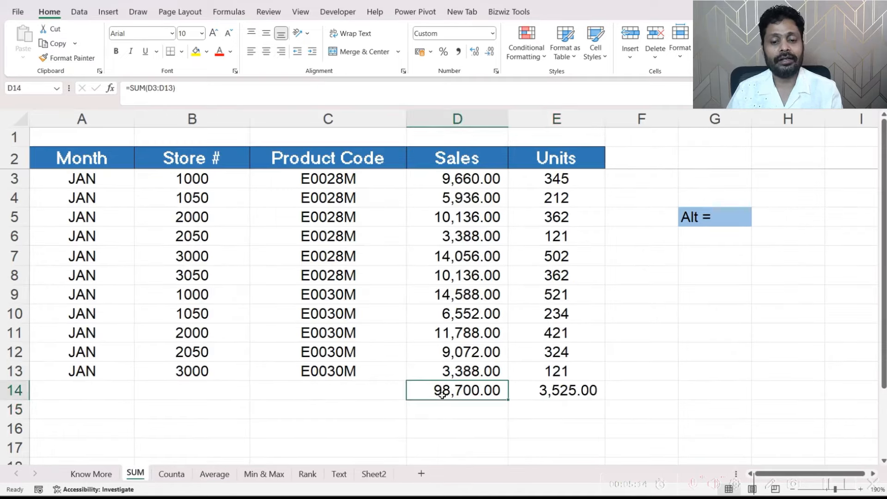
click(569, 392)
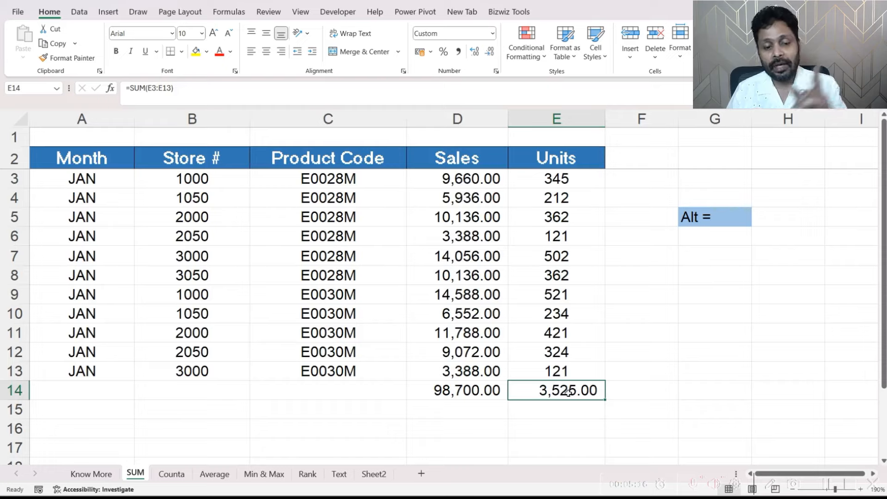
On the Average sheet, average the Sales values D3:D13 with an AVERAGE formula in D14
click(217, 476)
click(508, 410)
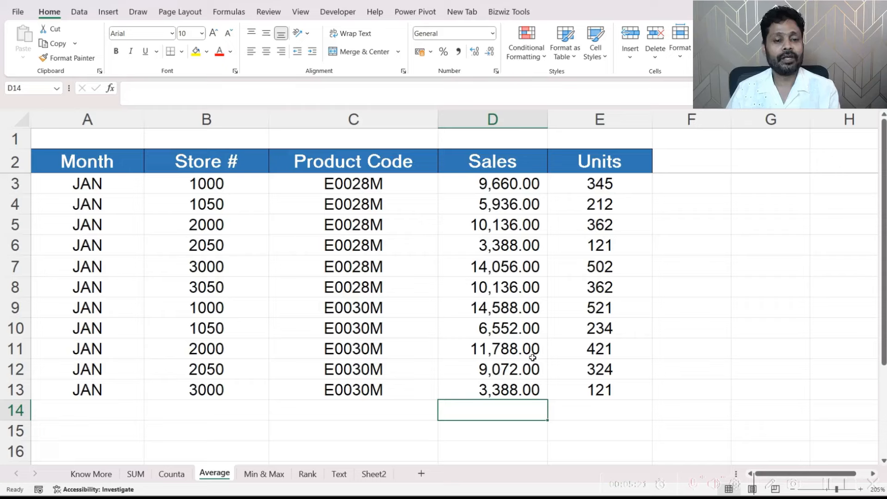
drag(500, 180, 508, 385)
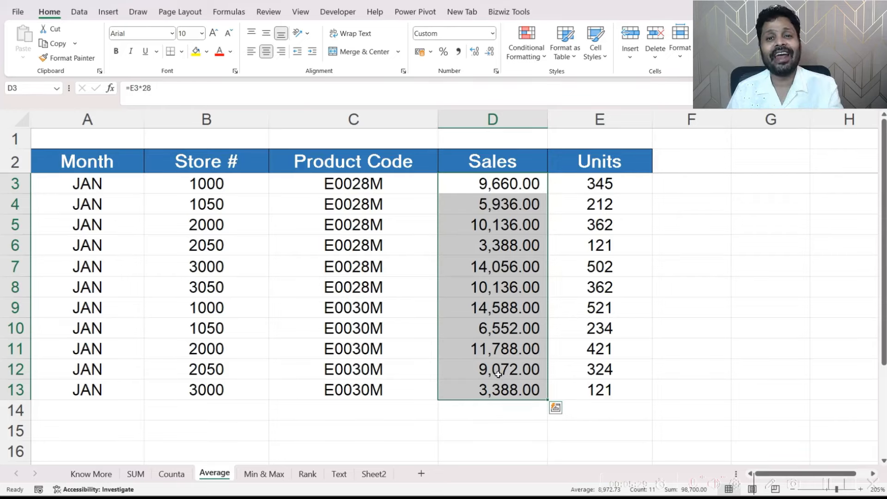
click(504, 415)
text(=average)
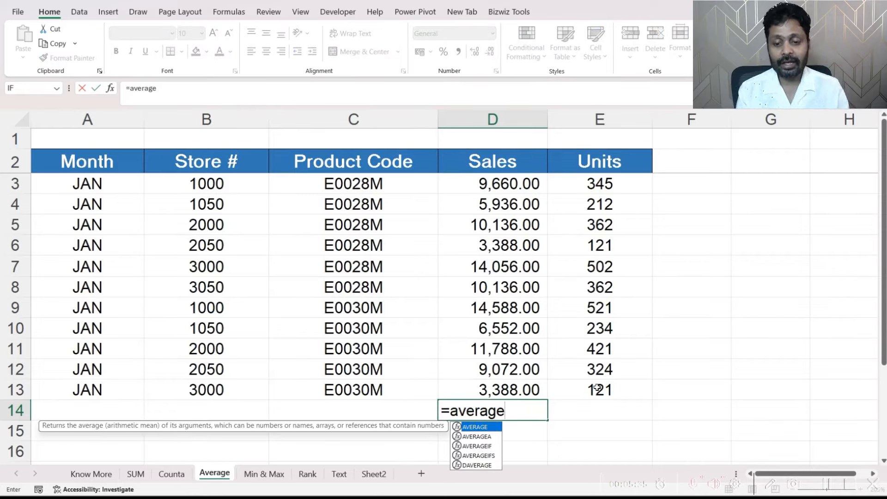
text(()
drag(492, 186, 496, 395)
text())
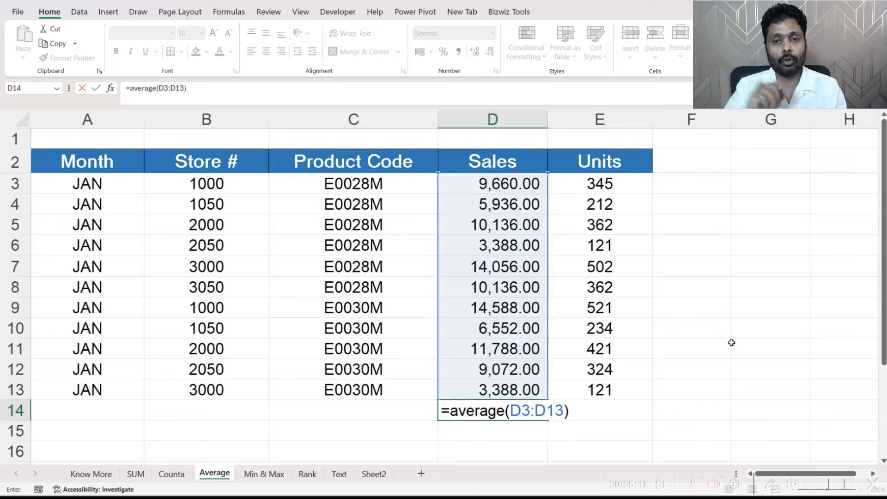
key(Return)
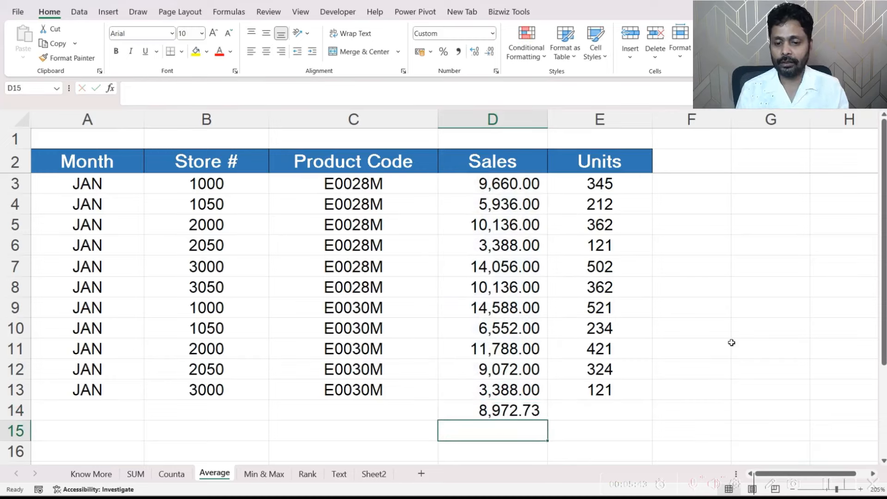
key(Up)
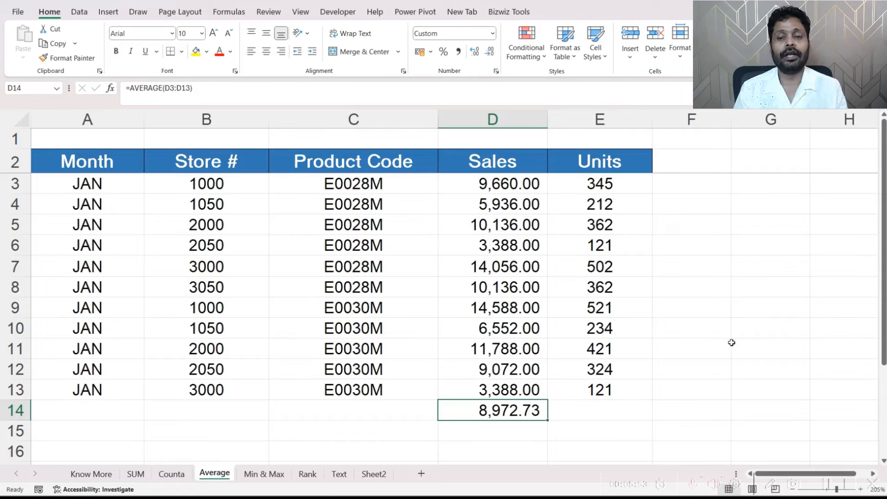
Copy the Sales average formula from D14 into E14 to average the Units column
key(Right)
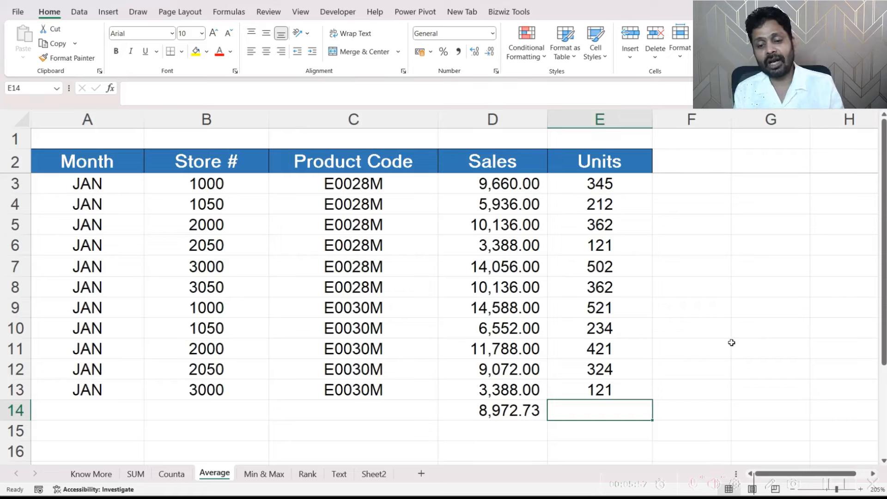
key(Left)
key(ctrl+c)
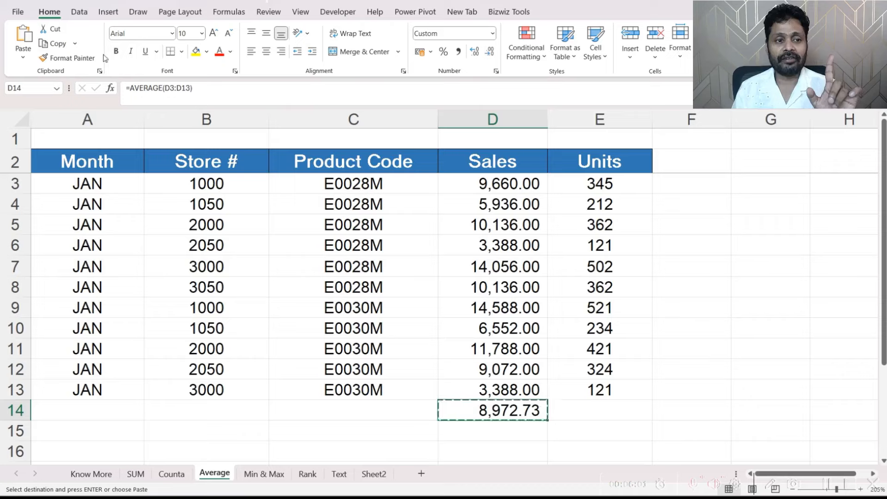
click(600, 412)
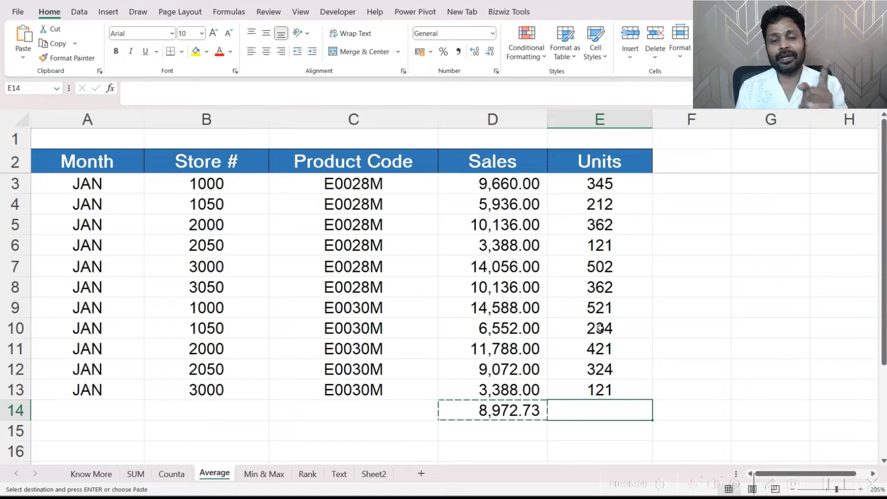
key(Return)
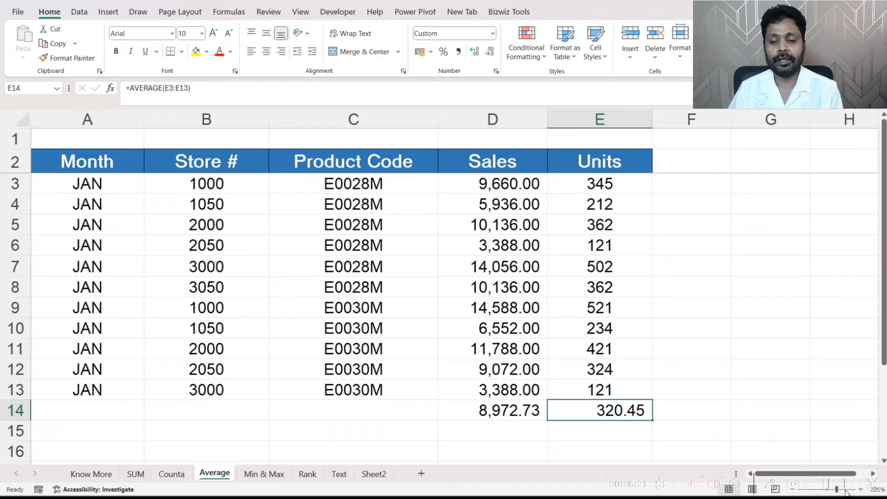
click(747, 386)
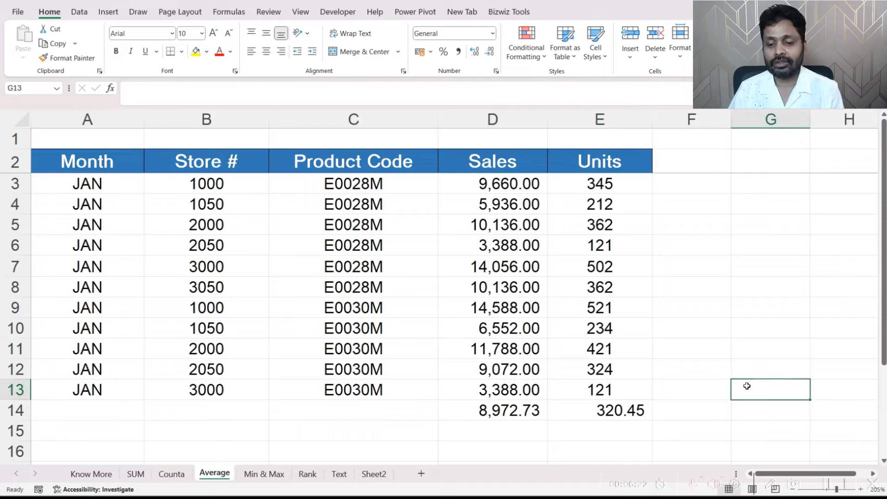
Open the Min & Max sheet and look over the Sales Q1 to Sales Q4 column headers
click(262, 476)
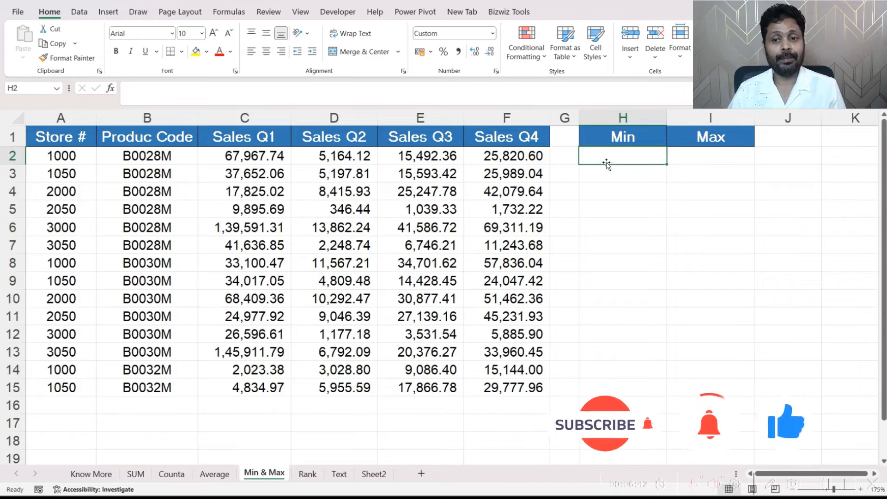
click(240, 141)
click(324, 140)
click(432, 138)
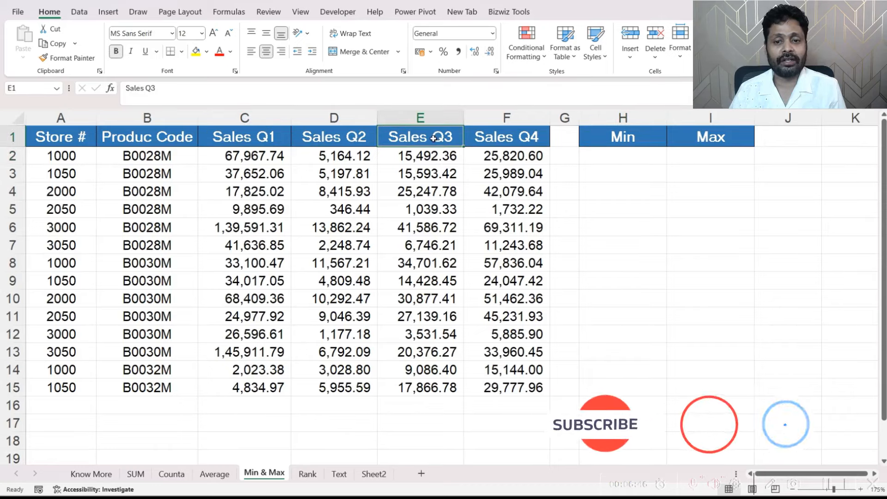
click(507, 136)
click(180, 155)
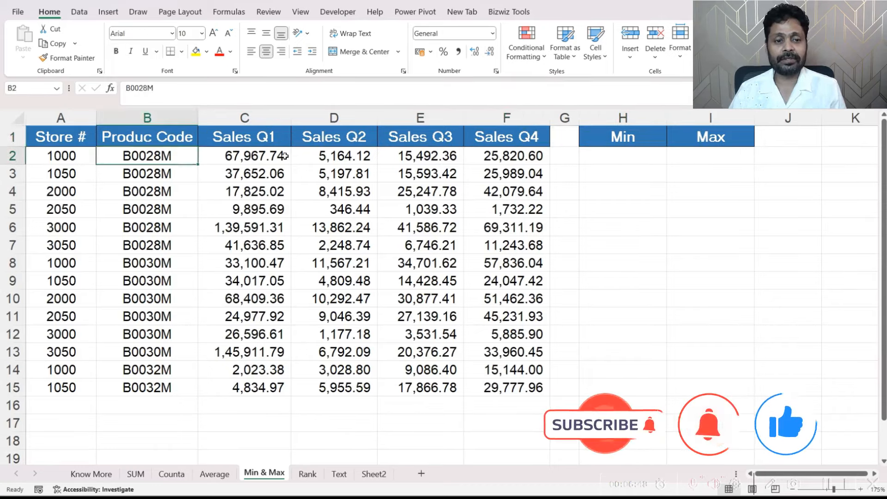
Examine the four quarterly sales values in C2:F2 alongside the Min cell H2
click(285, 156)
key(ctrl+shift+Right)
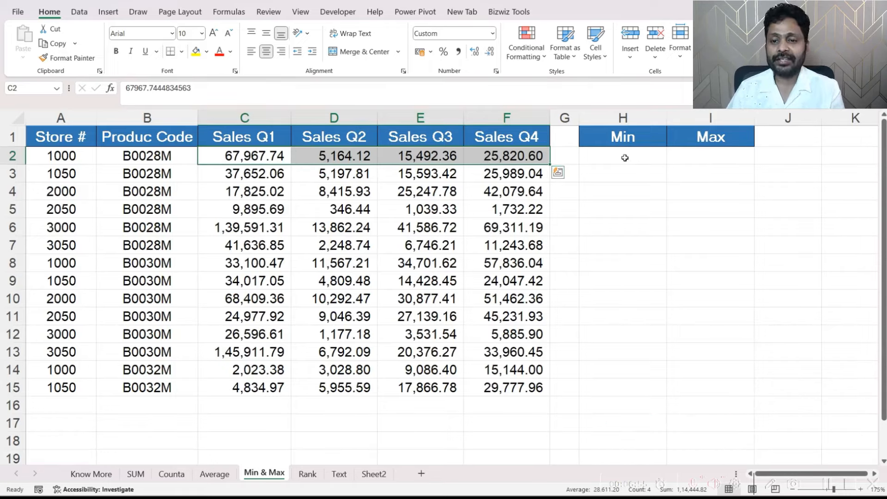
click(637, 158)
drag(283, 155, 482, 165)
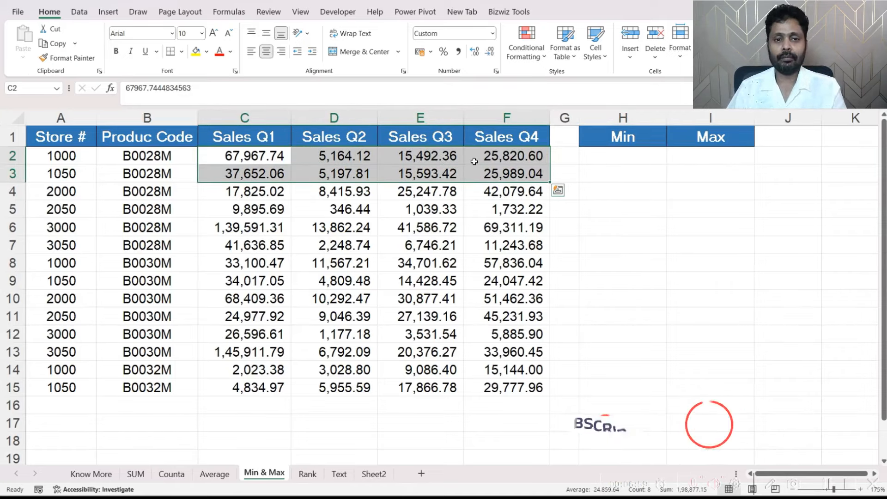
click(344, 155)
click(280, 158)
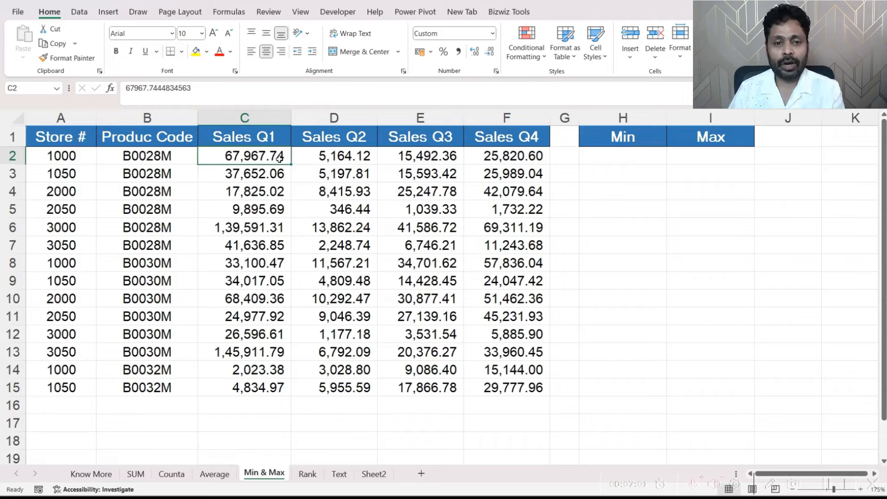
click(354, 156)
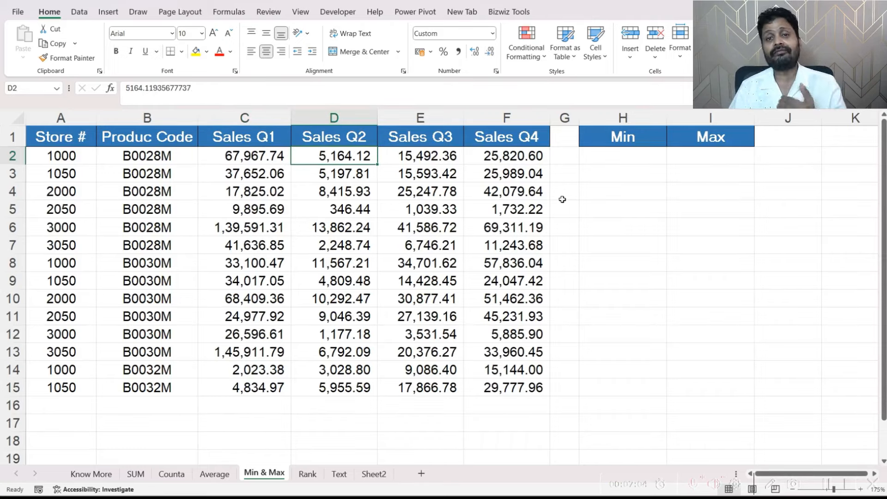
click(626, 155)
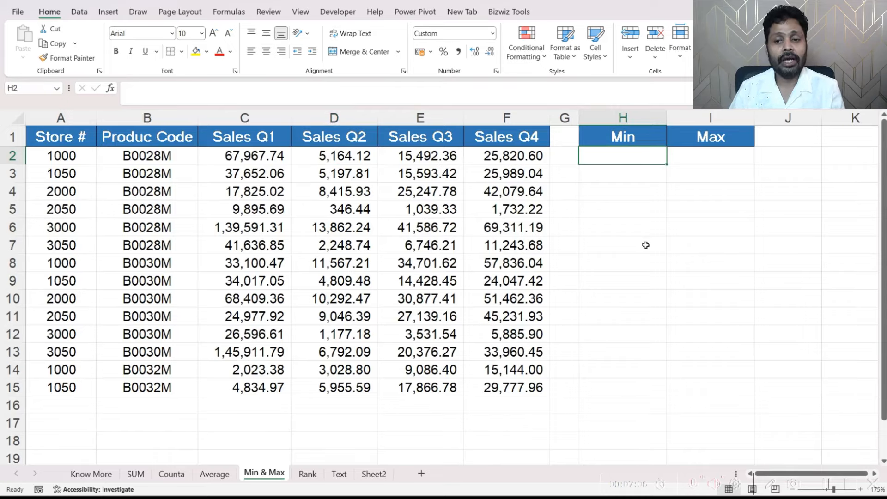
Go through the quarterly sales of rows 2 to 4 and their matching cells in the Min column
click(278, 155)
drag(599, 155, 623, 369)
drag(249, 157, 508, 156)
click(642, 156)
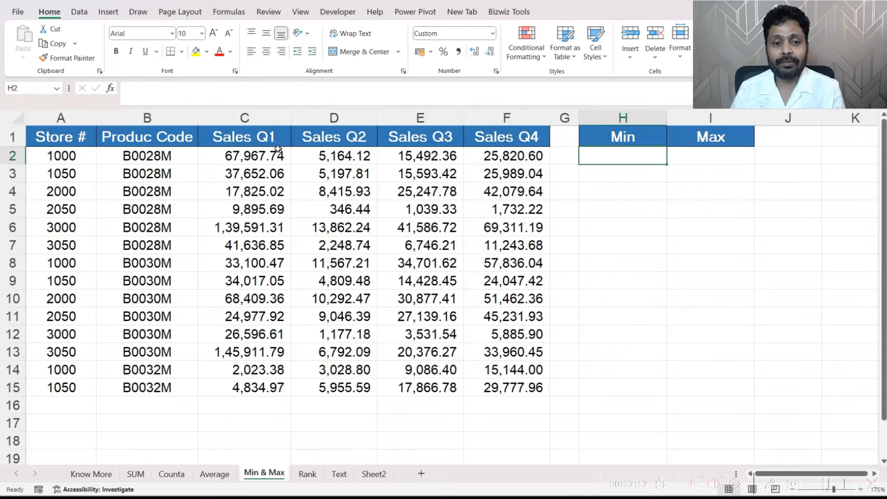
drag(261, 175, 508, 175)
click(614, 185)
click(610, 169)
drag(255, 194, 508, 191)
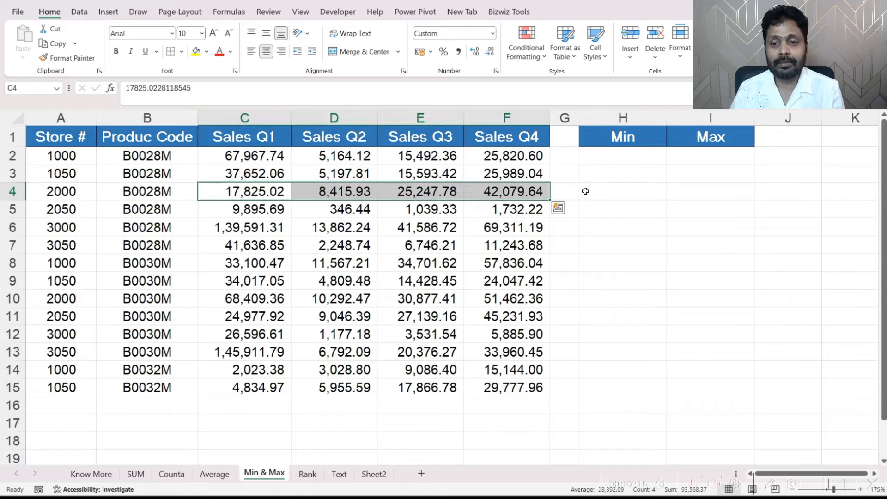
click(585, 191)
Find the lowest quarterly sale for row 2 with a MIN formula over C2:F2 in H2
click(605, 157)
text(=mi)
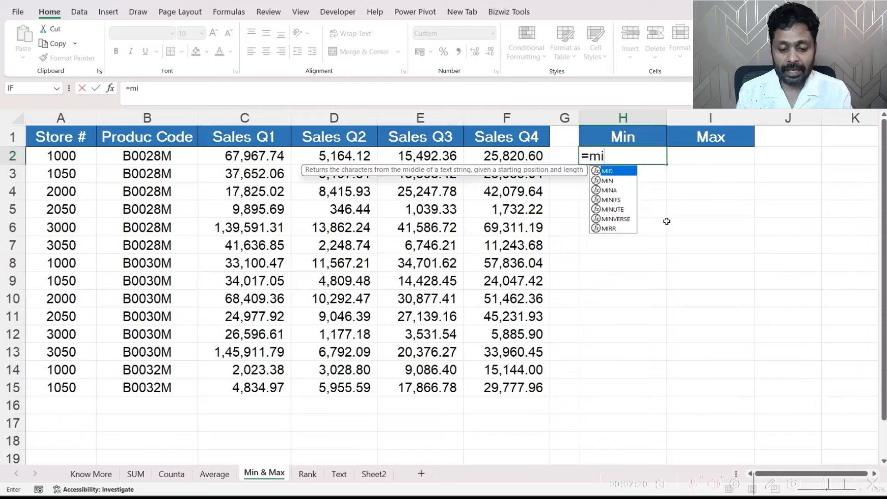
text(n()
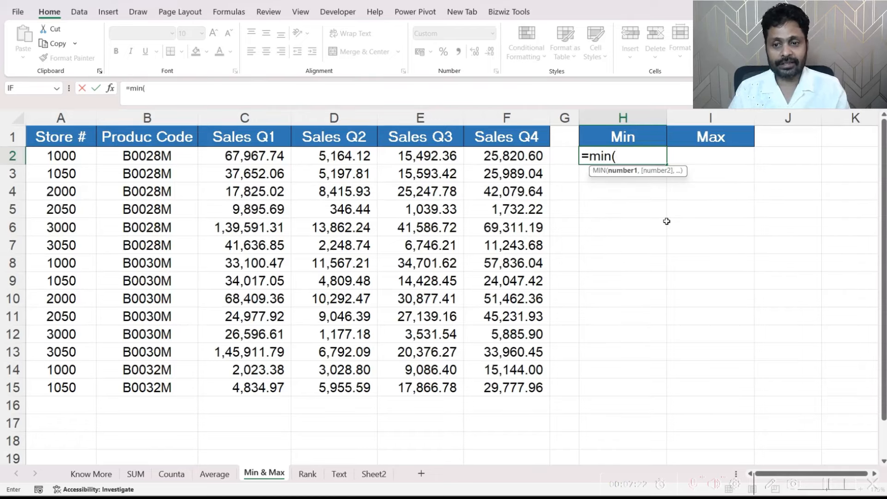
drag(279, 154, 482, 164)
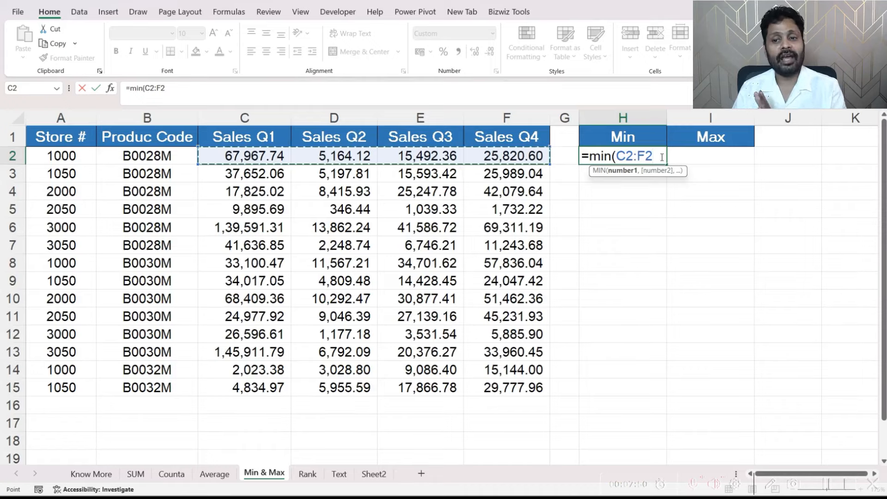
text())
key(Return)
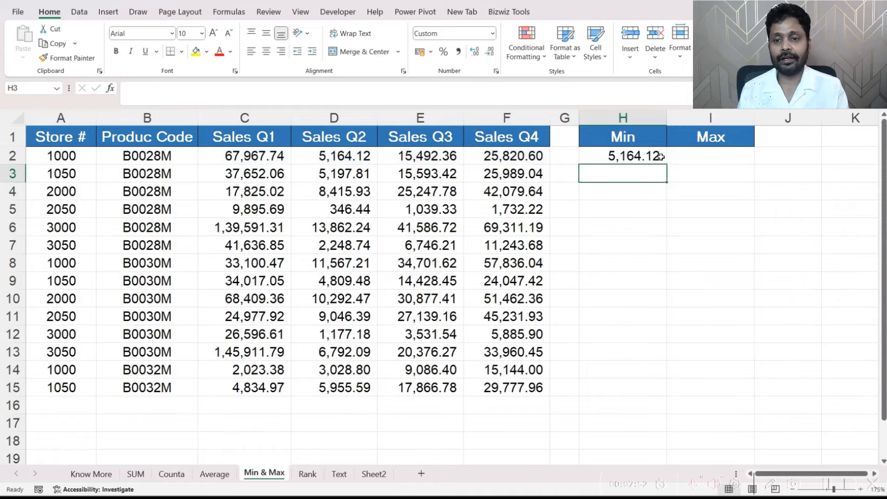
Copy the MIN formula from H2 down the Min column to H3:H15
click(661, 157)
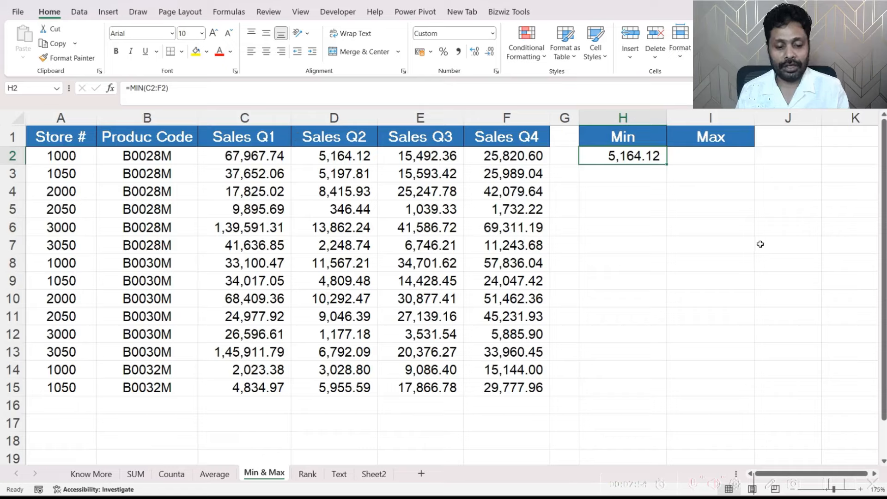
key(ctrl+c)
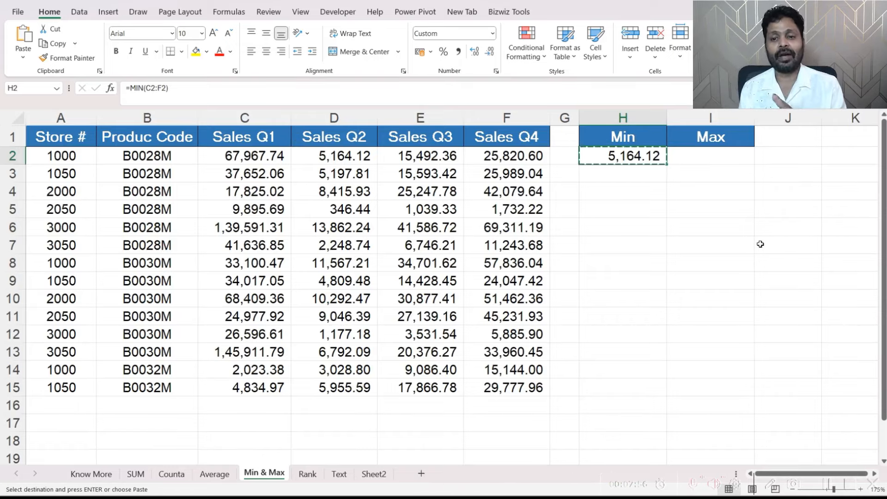
key(Down)
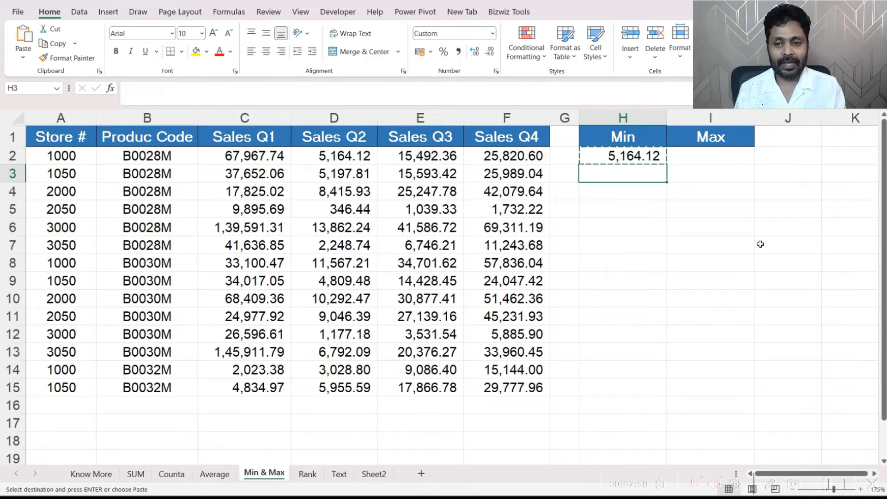
key(shift+Down)
key(shift+Down)
key(shift+Down)
key(shift+Down)
key(shift+Down)
key(shift+Down)
key(shift+Down)
key(shift+Down)
key(shift+Down)
key(shift+Down)
key(shift+Down)
key(shift+Down)
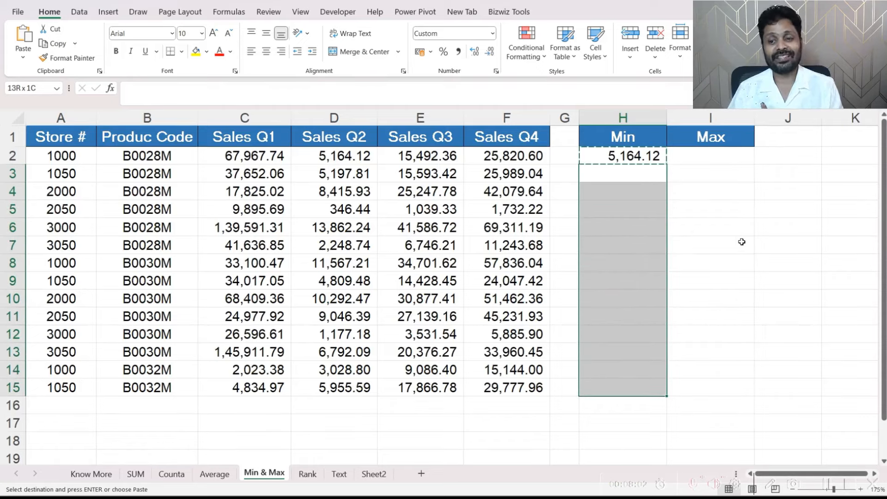
key(ctrl+v)
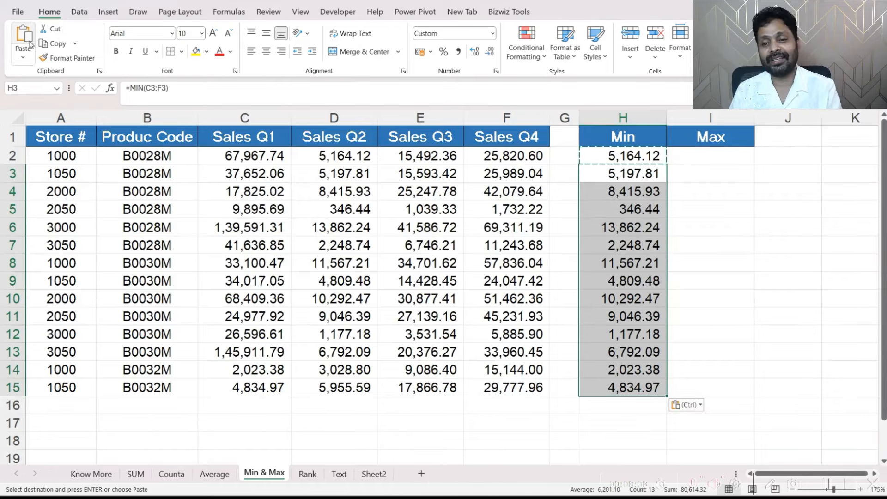
Check which quarterly sales cells the copied MIN formulas in H3, H6 and H8 refer to
click(619, 174)
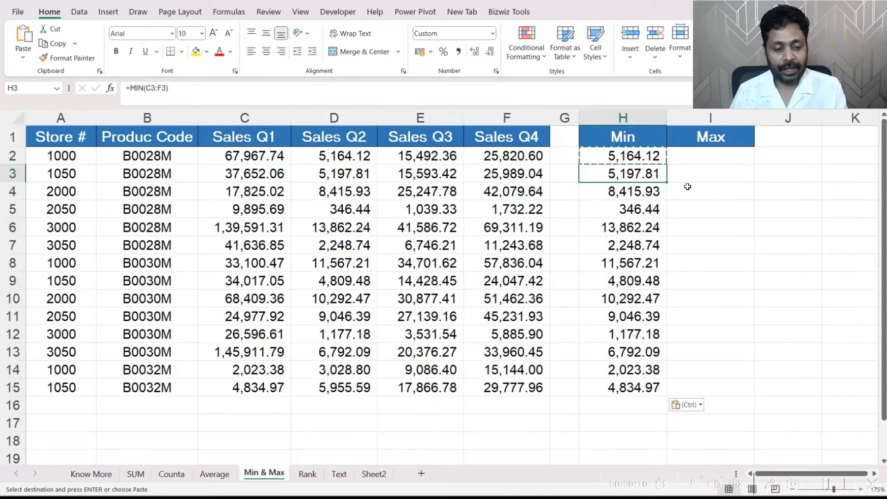
key(F2)
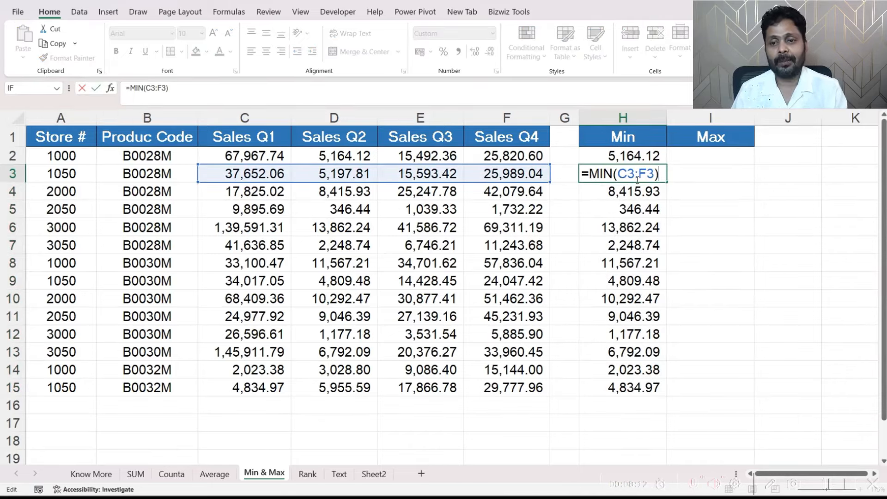
key(Escape)
double_click(623, 226)
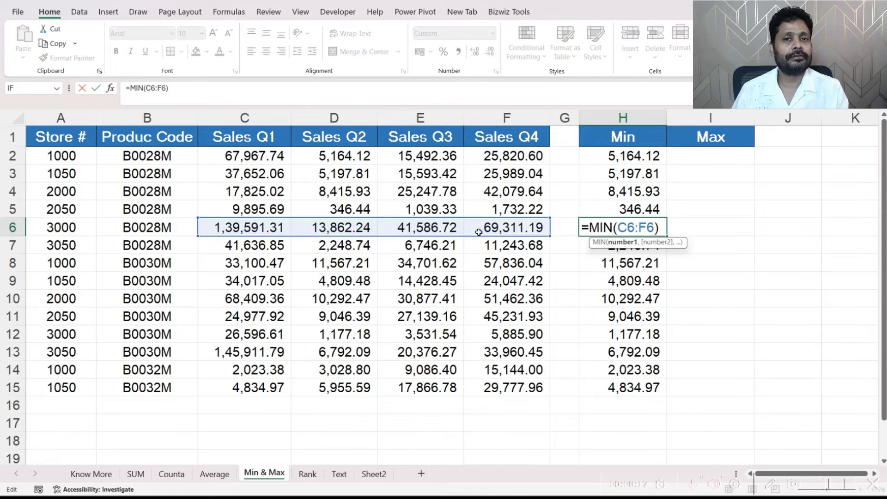
key(Escape)
click(621, 265)
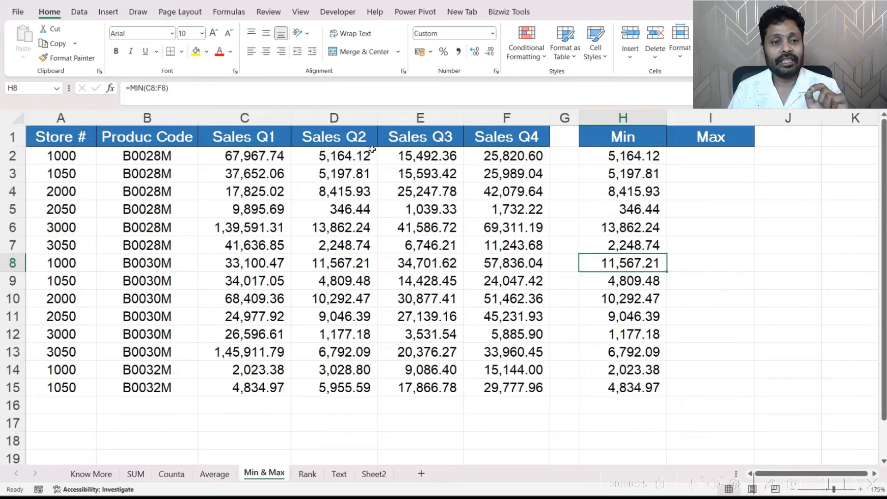
click(187, 88)
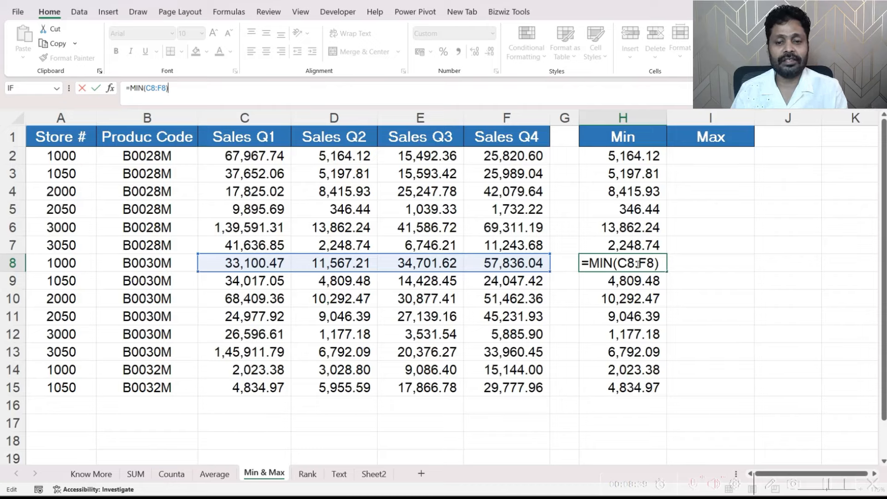
key(Escape)
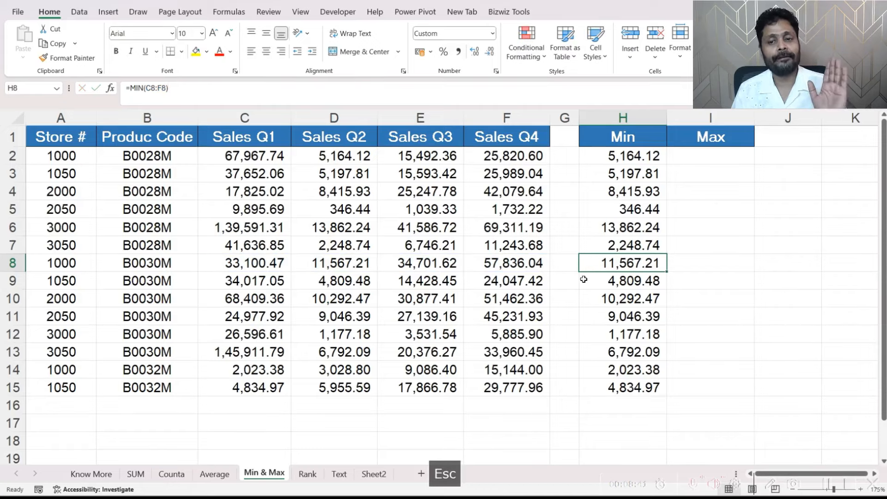
Find the highest quarterly sale for row 2 with a MAX formula over C2:F2 in I2
click(689, 159)
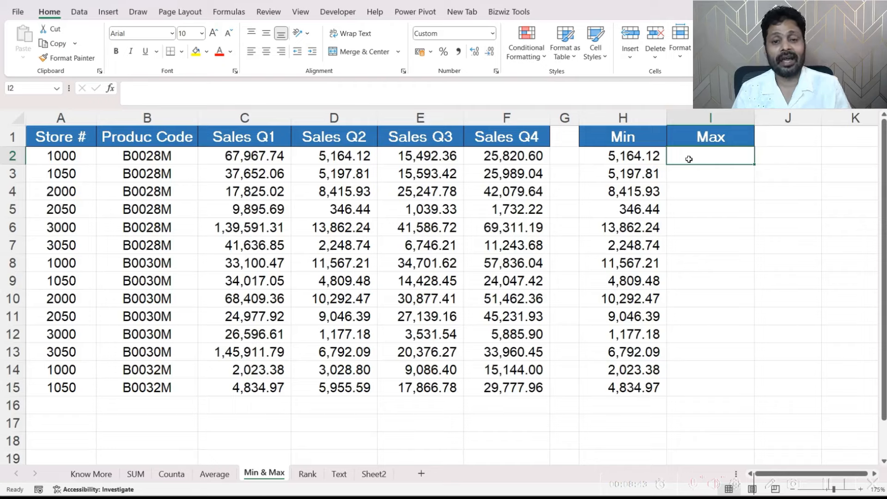
drag(247, 160, 499, 156)
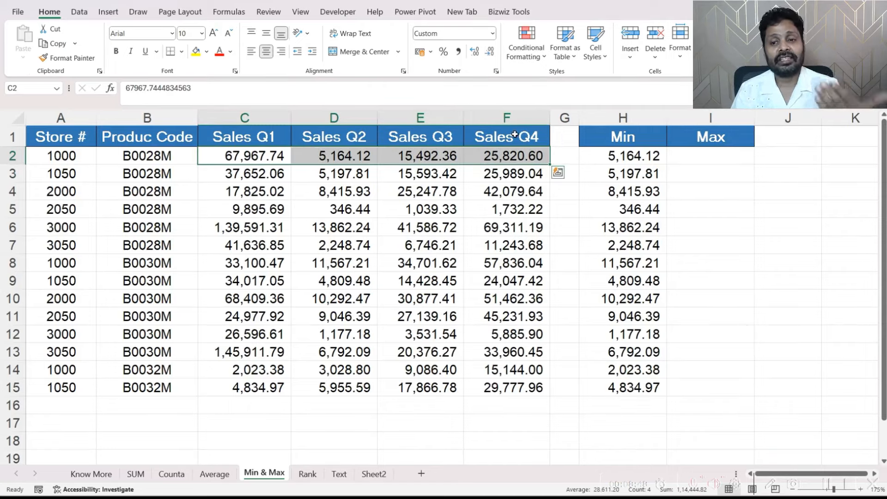
click(720, 161)
text(=ma)
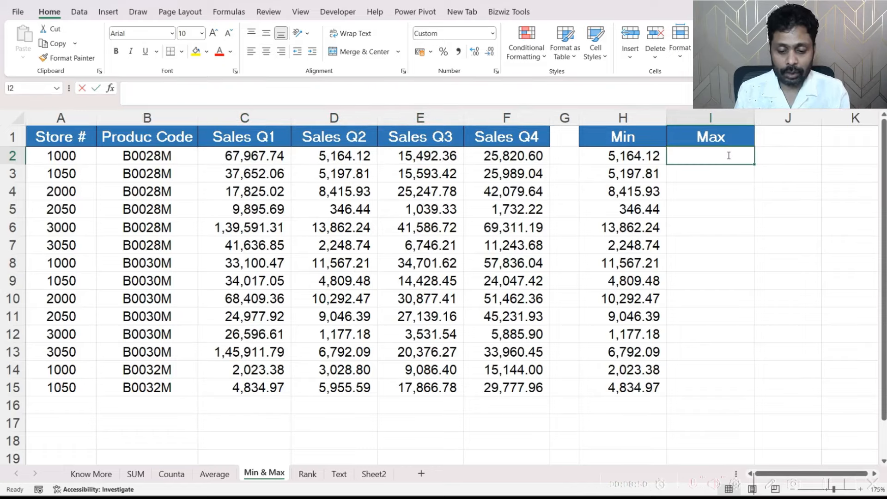
text(x()
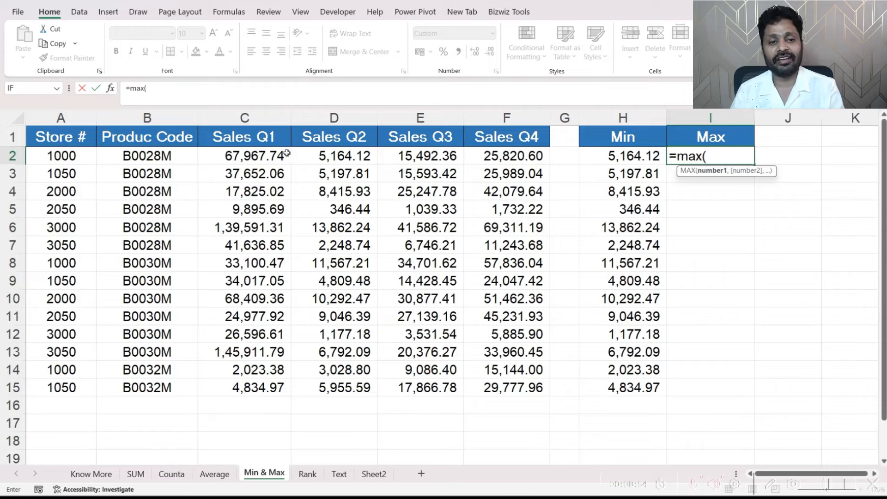
drag(284, 154, 507, 155)
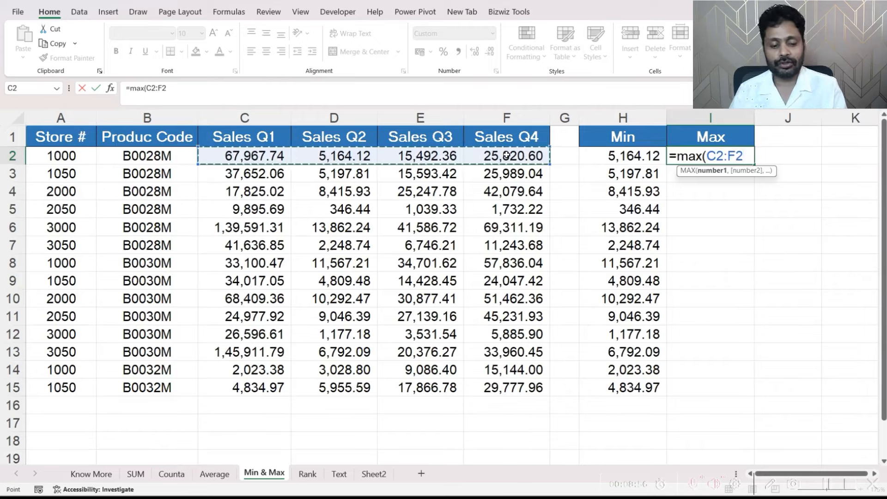
text())
key(Return)
Copy the MAX formula from I2 down the Max column through I15
key(Up)
key(ctrl+c)
key(shift+Down)
key(shift+Down)
key(shift+Down)
key(shift+Down)
key(shift+Down)
key(shift+Down)
key(shift+Down)
key(shift+Down)
key(shift+Down)
key(shift+Down)
key(shift+Down)
key(shift+Down)
key(shift+Down)
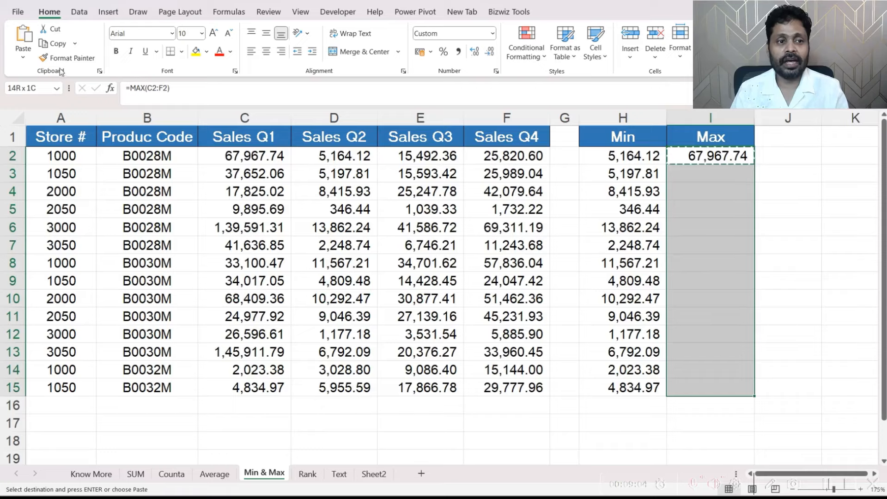
click(24, 42)
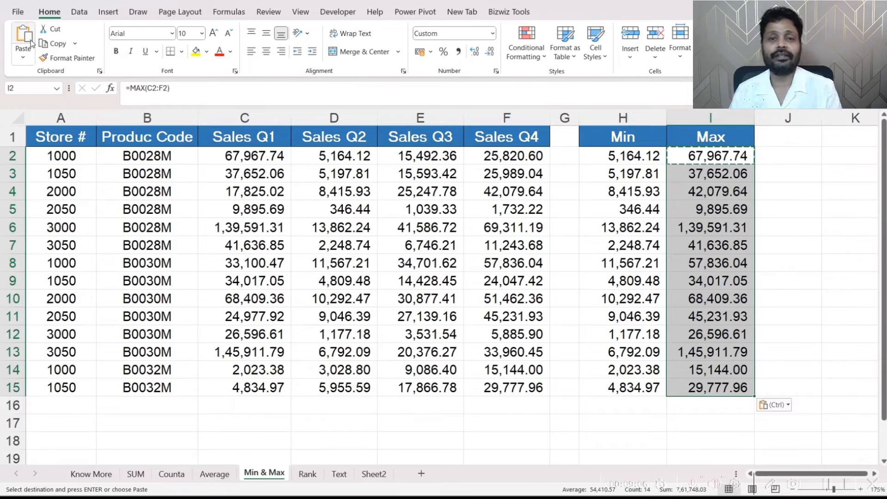
Compare row 6's Q1 and Q2 sales with its Min and Max cells, and review the row 2 formulas in H2 and I2
click(710, 234)
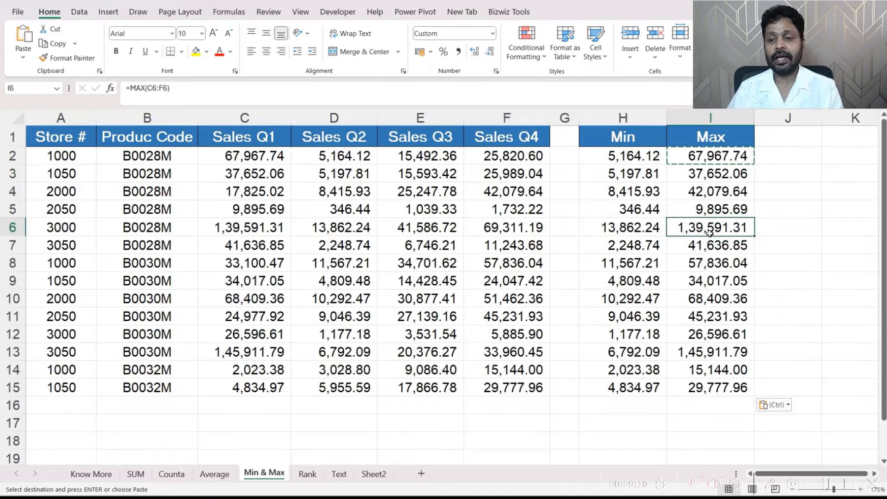
click(263, 227)
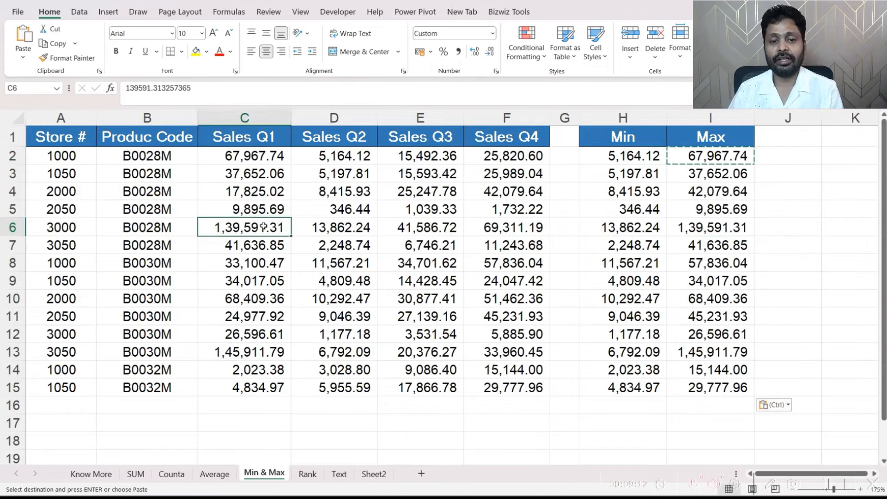
click(305, 229)
click(648, 229)
click(706, 230)
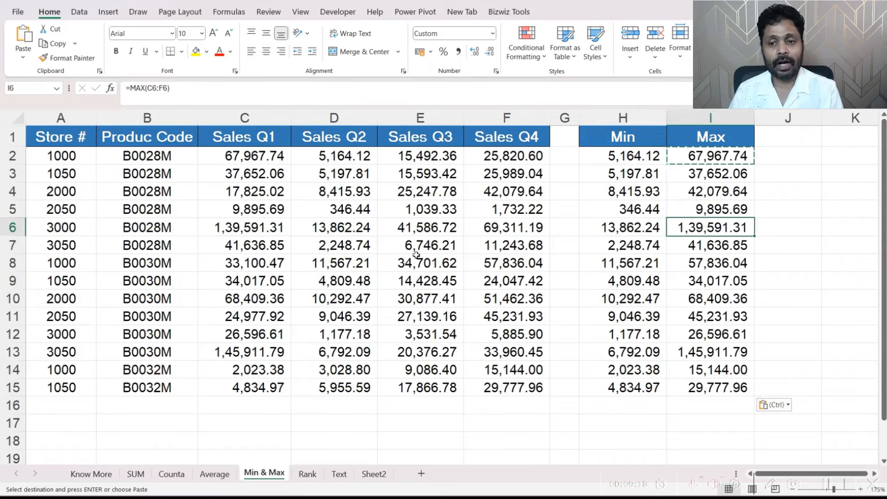
click(626, 157)
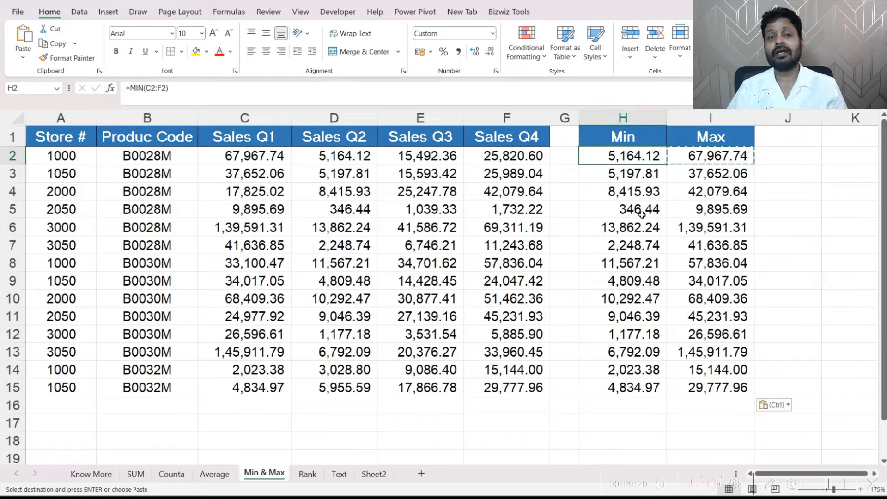
click(730, 157)
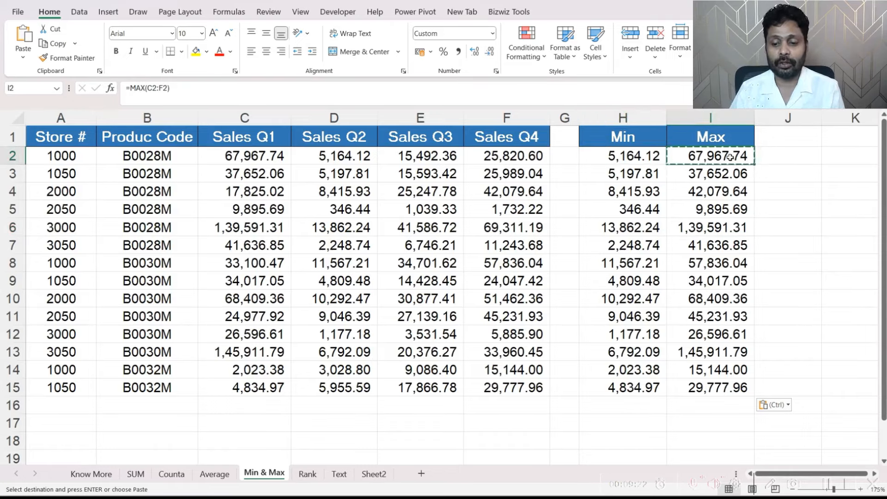
On the Rank sheet, rank store A's sales in D3 with a RANK formula comparing C3 against C3:C12
click(308, 474)
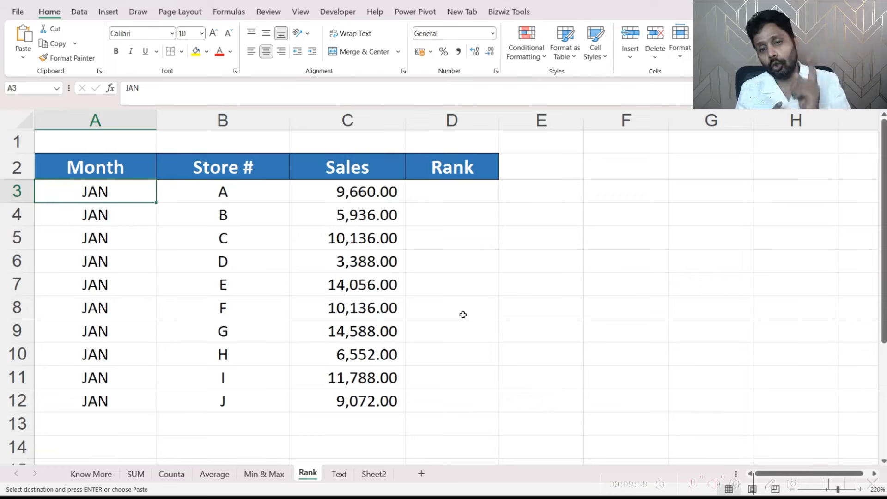
key(Right)
key(Right)
key(Right)
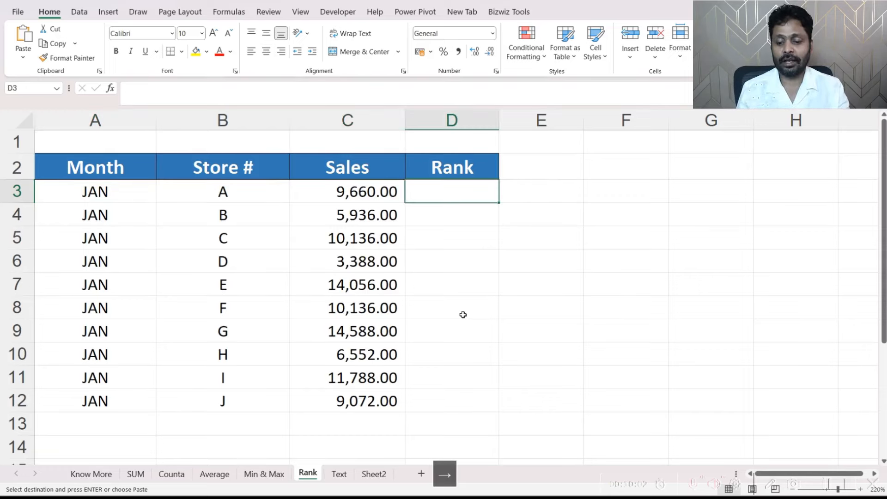
text(=ra)
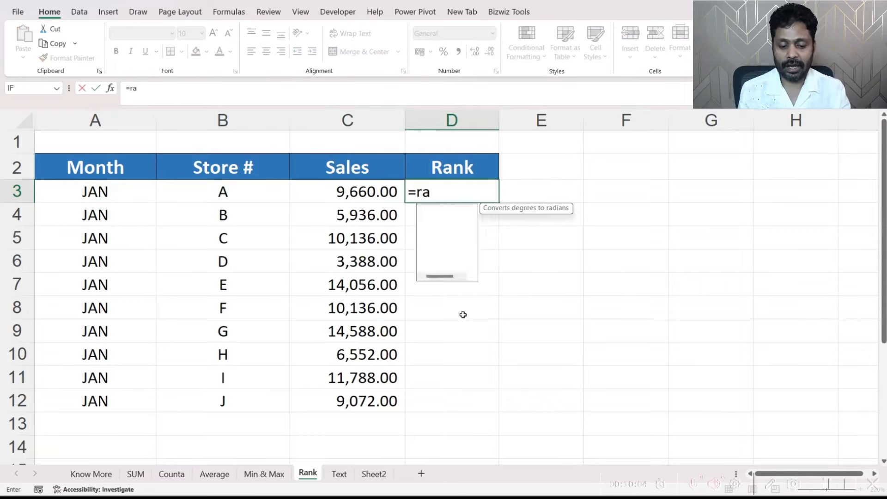
text(nk()
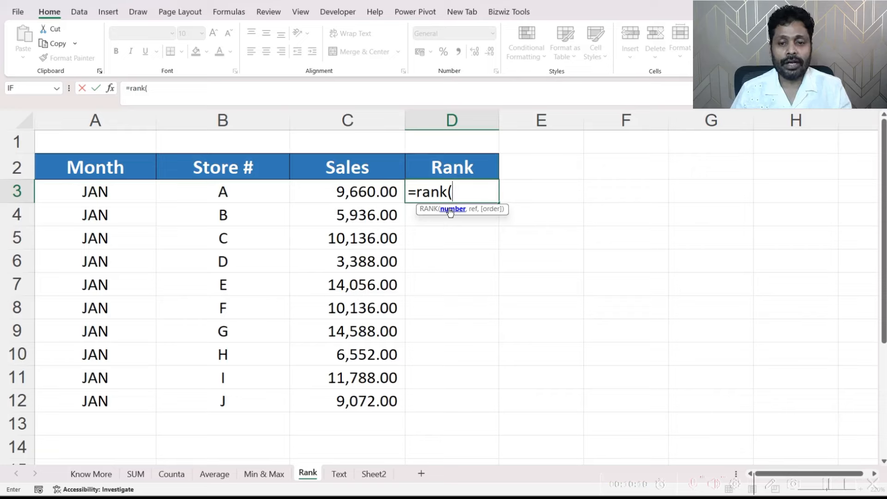
click(372, 195)
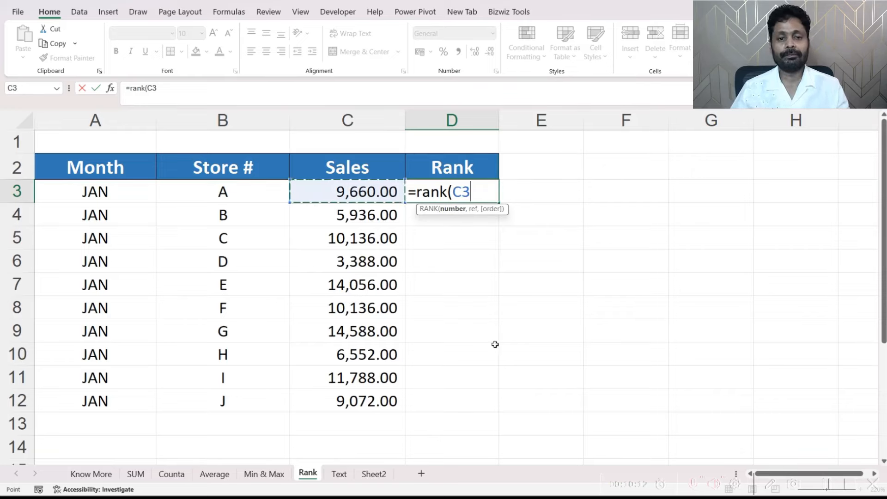
text(,)
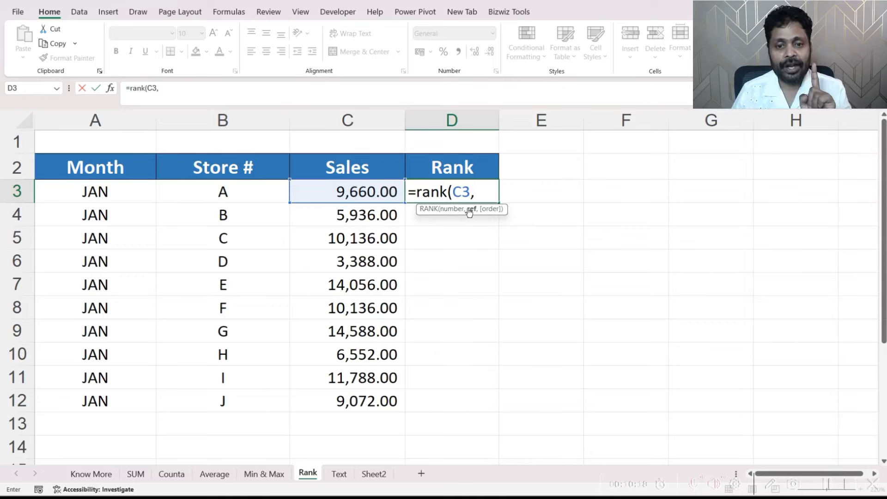
key(BackSpace)
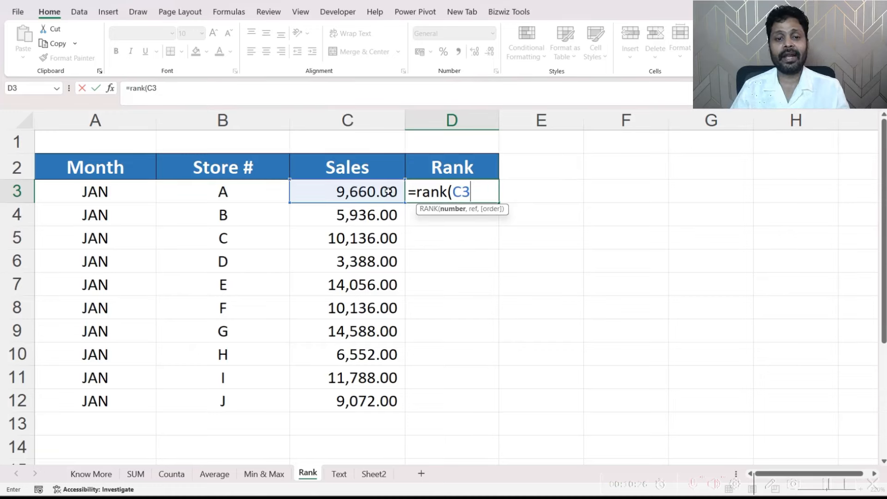
text(,)
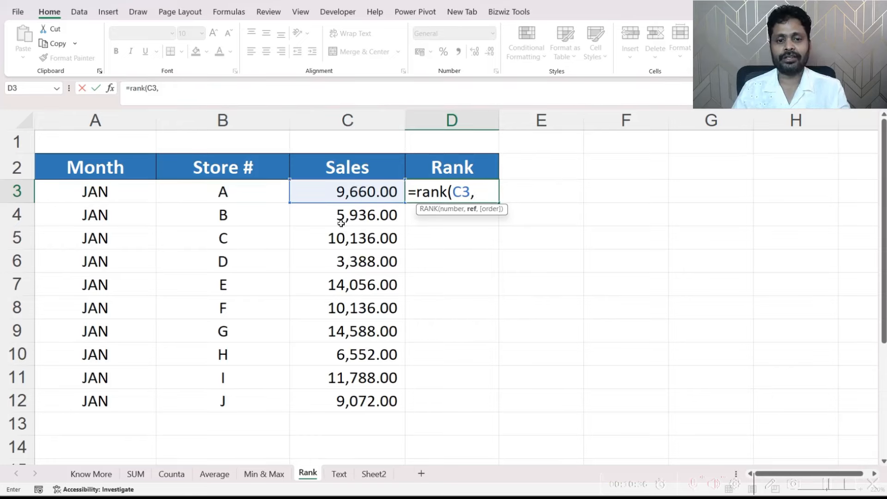
drag(341, 194, 341, 401)
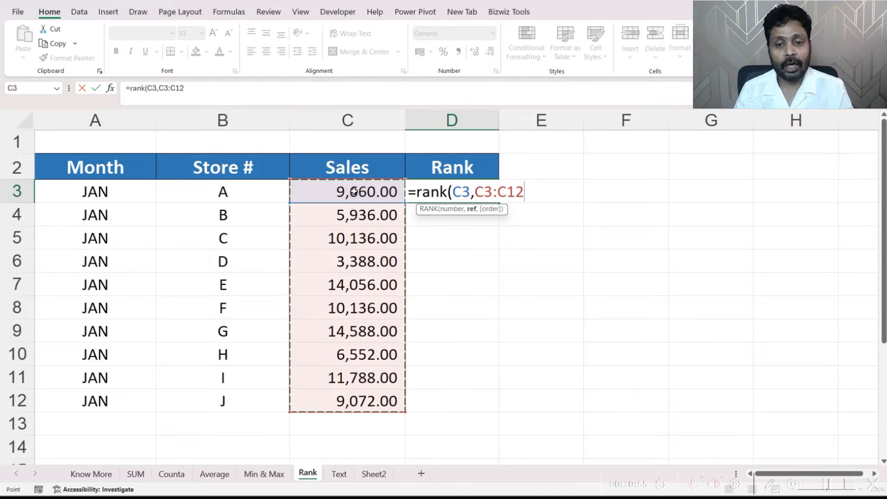
text())
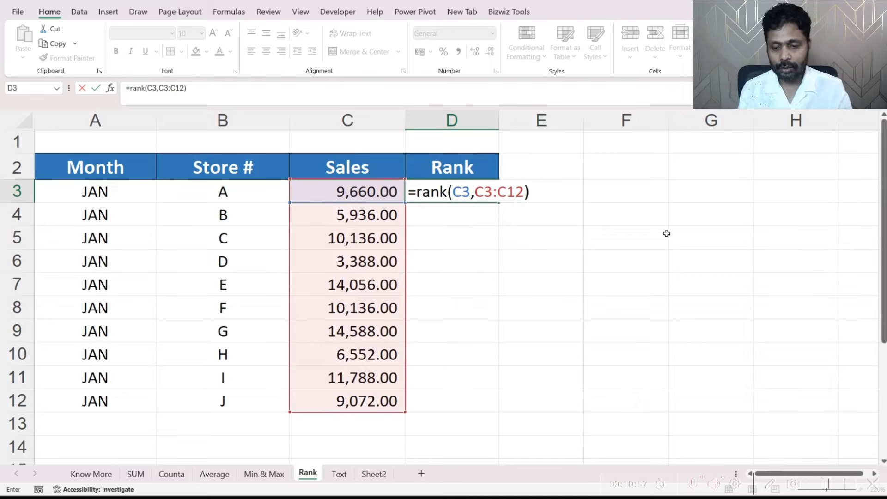
key(Return)
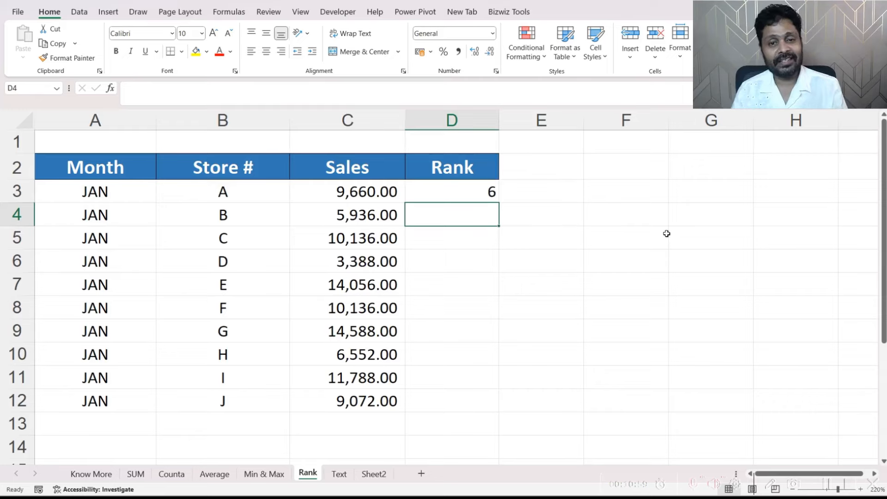
click(467, 192)
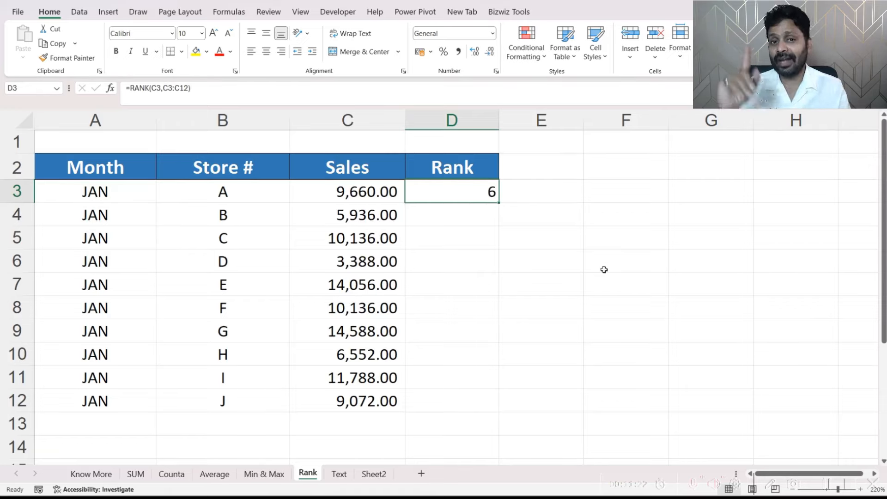
Copy the RANK formula from D3 down the Rank column through D12
key(ctrl+c)
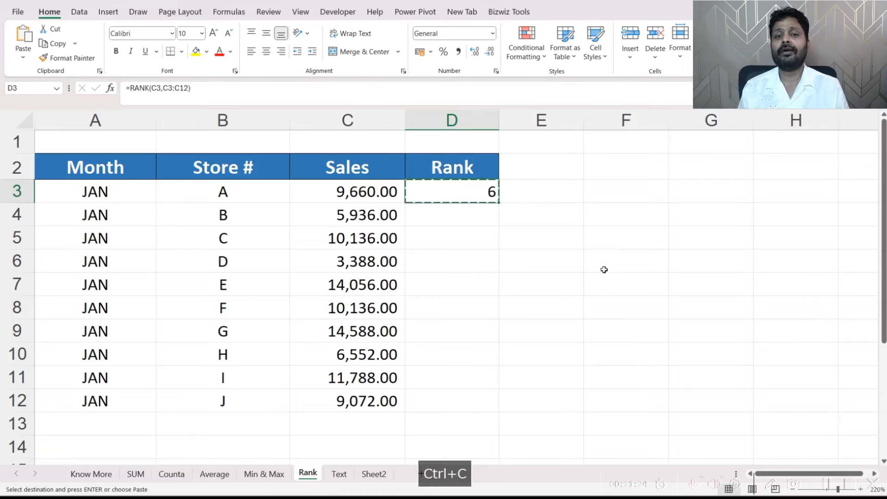
key(shift+Down)
key(shift+Down)
key(shift+Down)
key(shift+Down)
key(shift+Down)
key(shift+Down)
key(shift+Down)
key(shift+Down)
key(shift+Down)
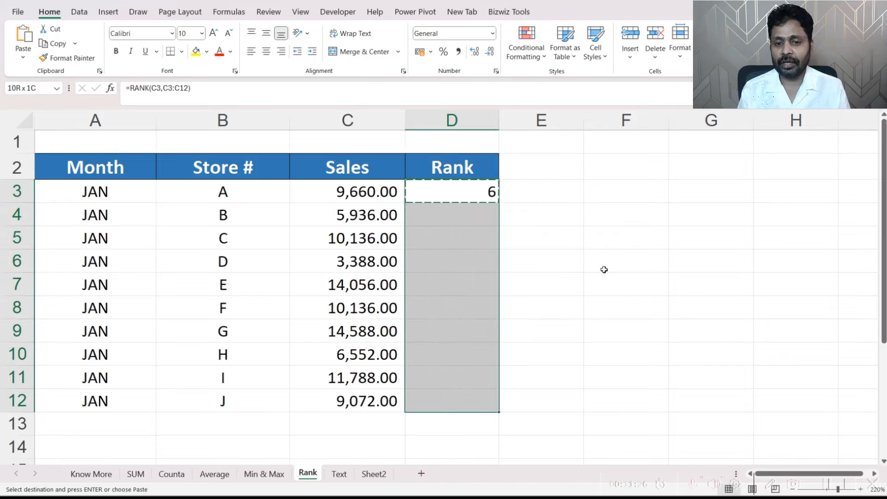
key(Return)
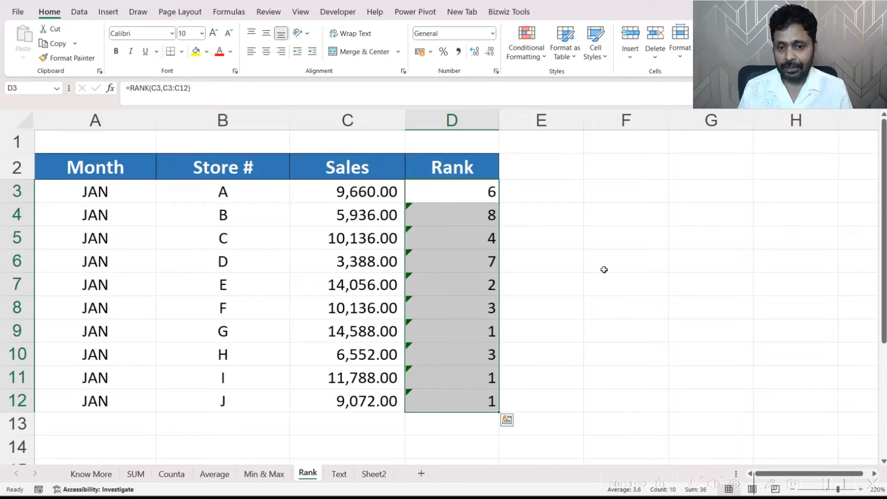
Examine the RANK formula in D4, focusing on the comparison range it uses, and leave it without changes
key(Down)
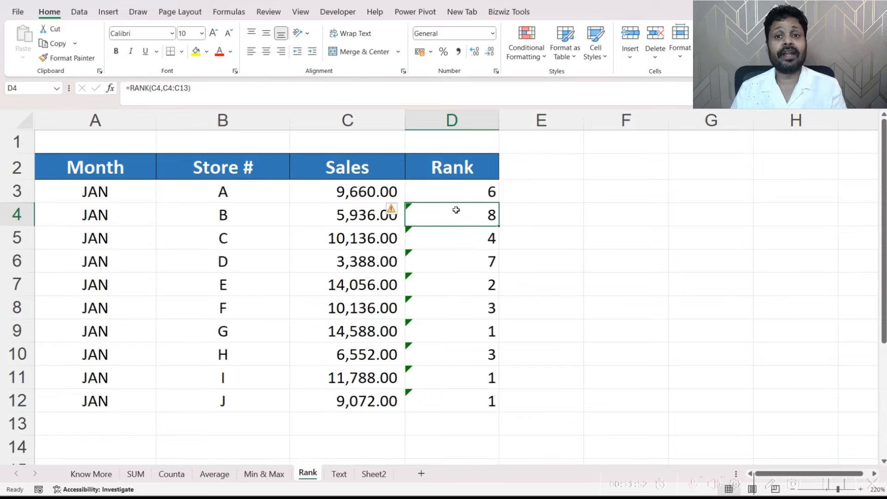
click(265, 93)
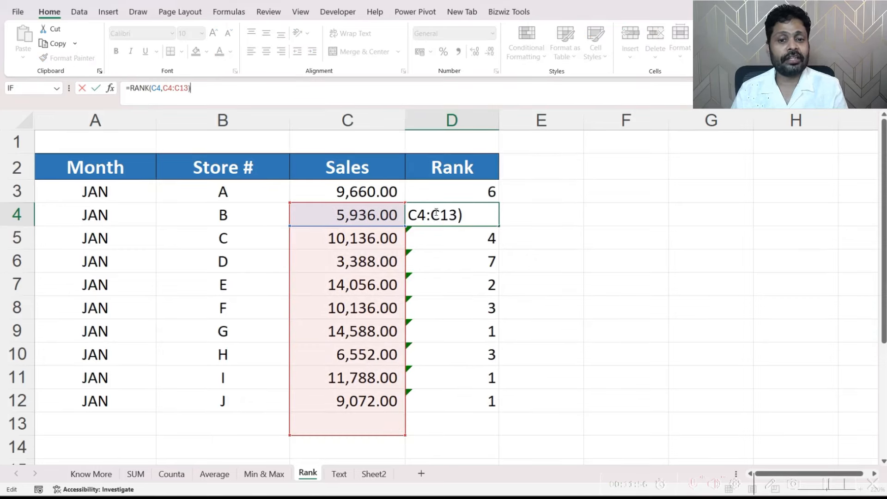
click(477, 217)
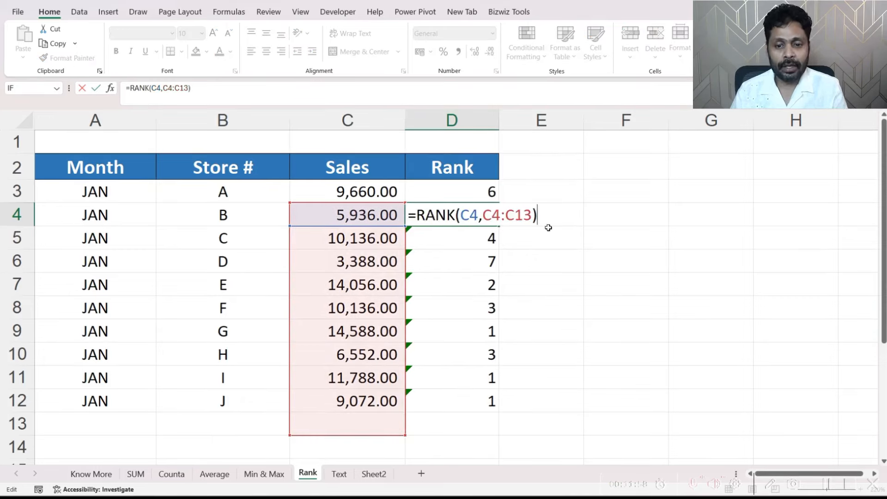
click(479, 219)
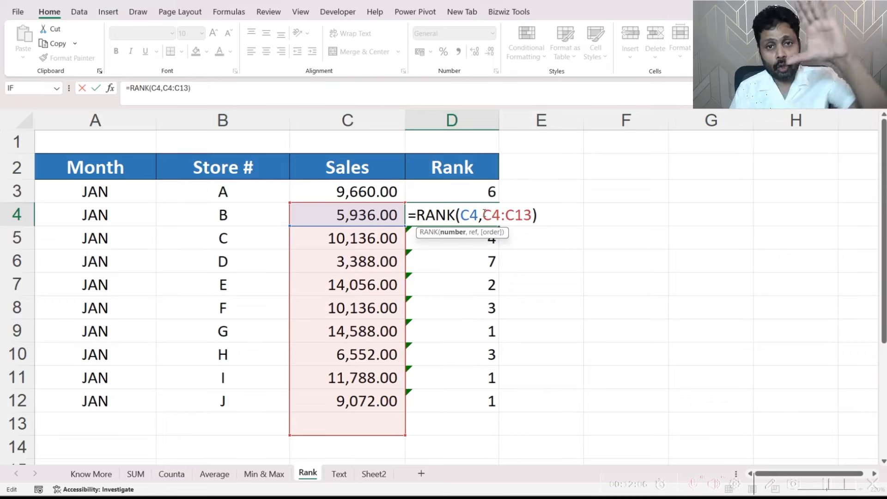
drag(483, 215, 532, 216)
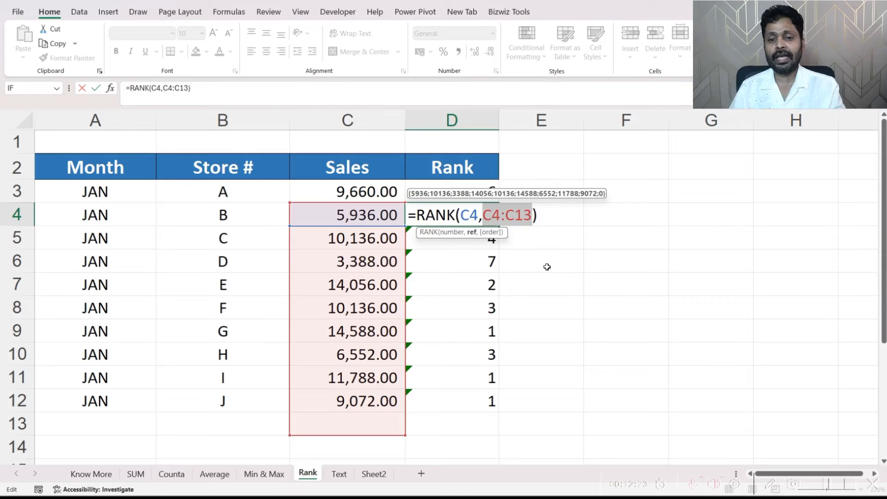
click(476, 221)
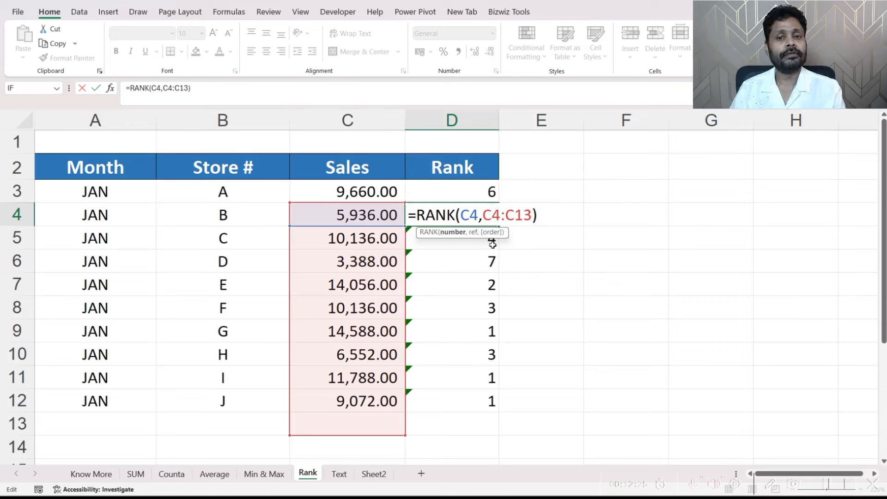
drag(483, 215, 533, 215)
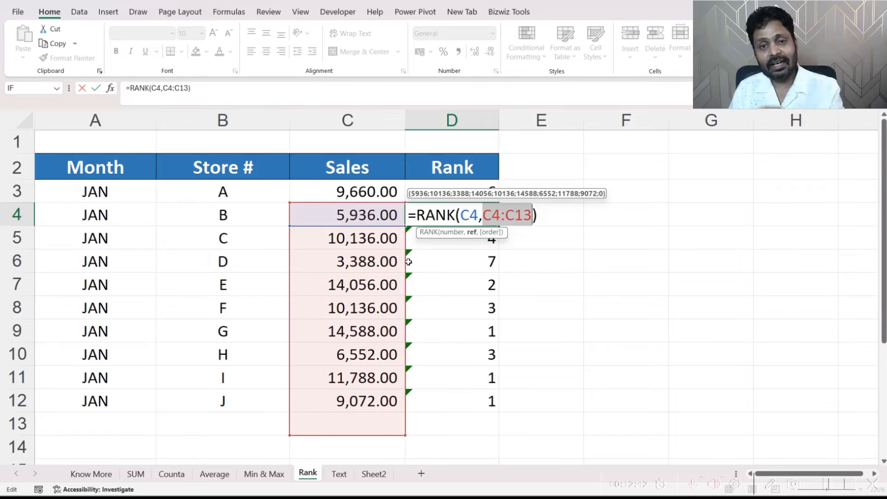
key(Escape)
In D3's RANK formula, make the start of the comparison range absolute as $C$3
click(392, 196)
key(F2)
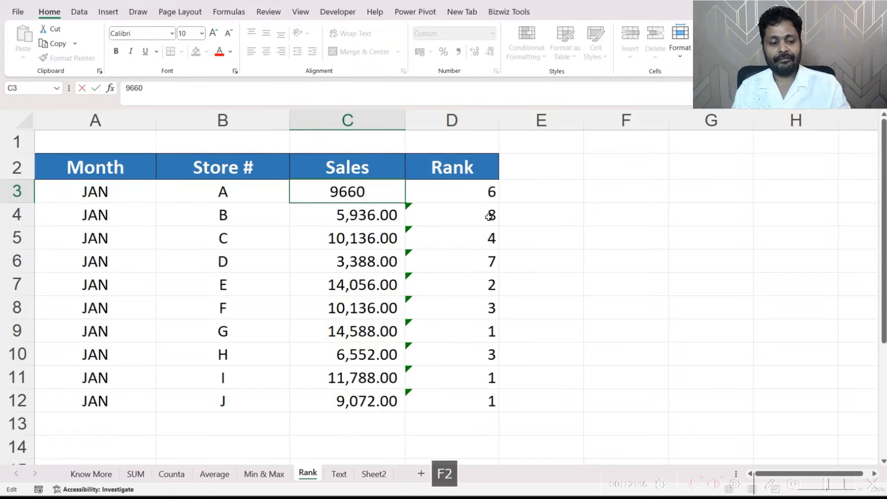
key(Escape)
key(Up)
key(F2)
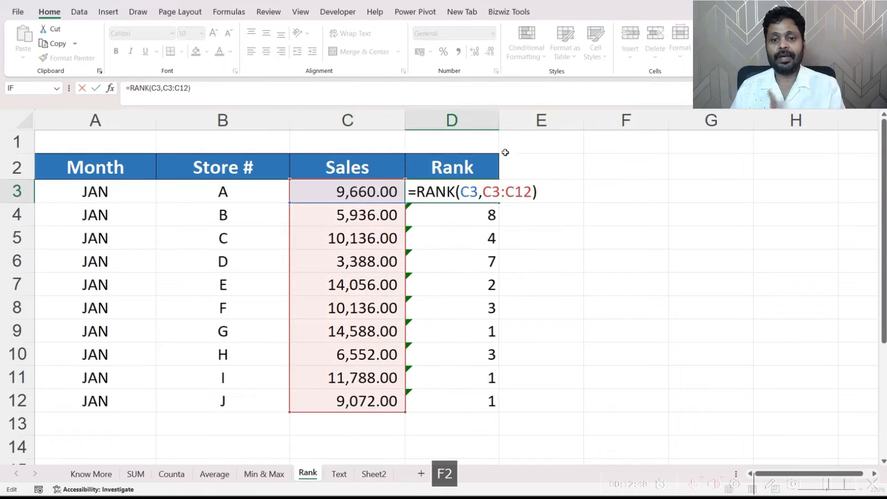
click(481, 196)
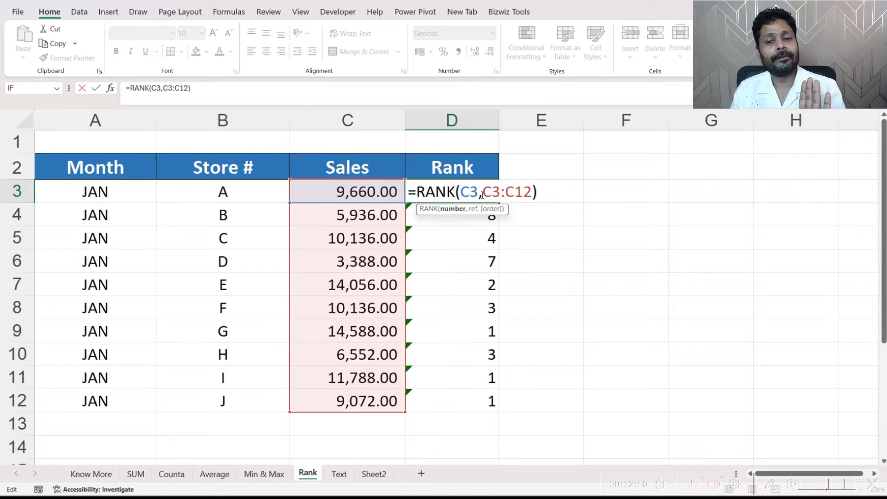
drag(482, 195, 532, 194)
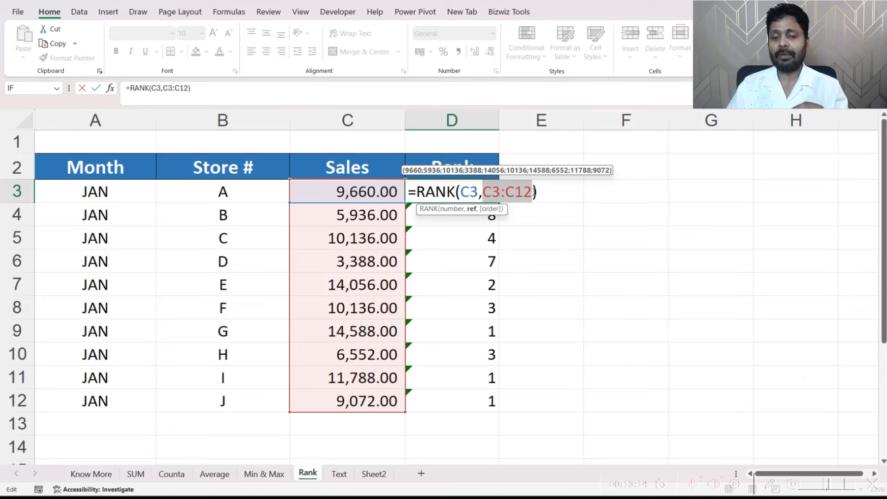
click(489, 192)
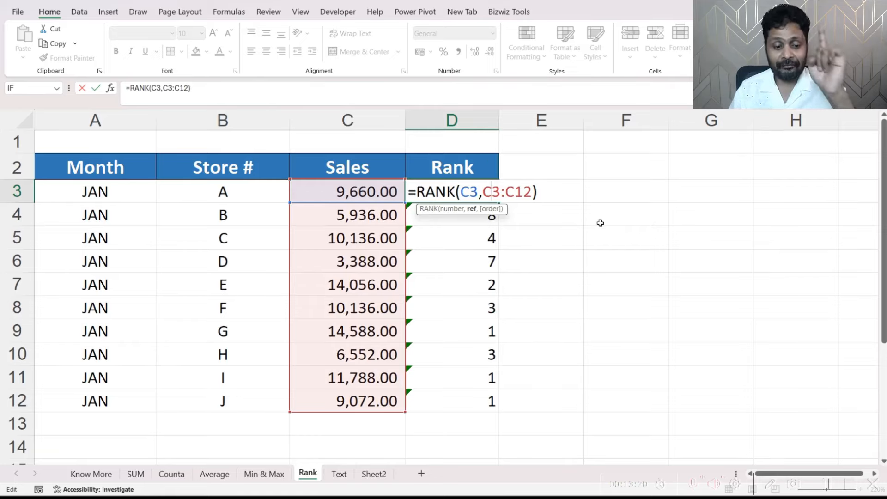
key(F4)
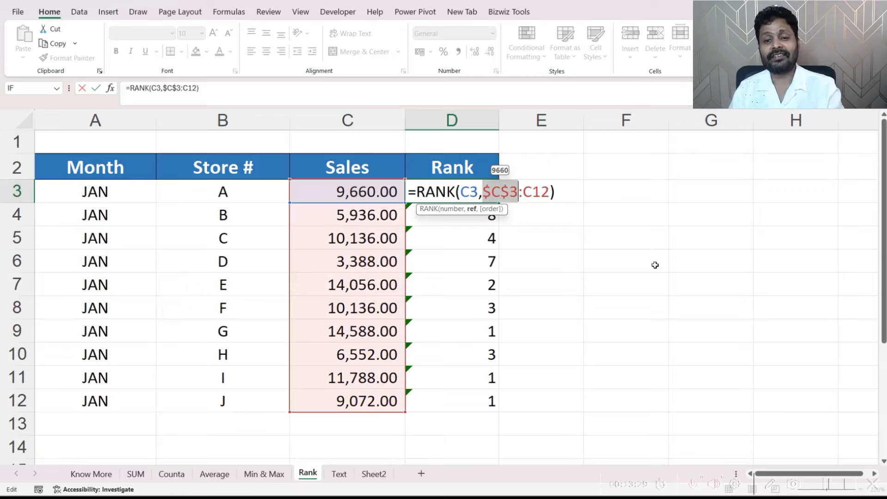
click(496, 191)
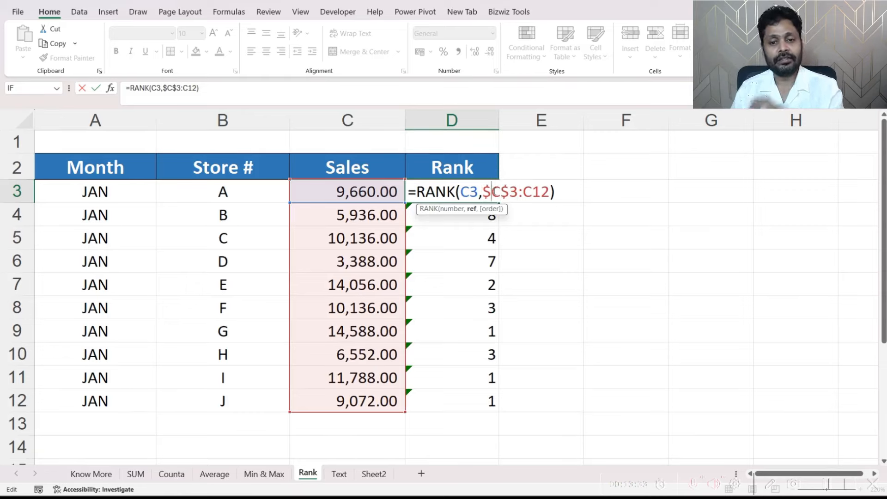
drag(485, 192, 509, 192)
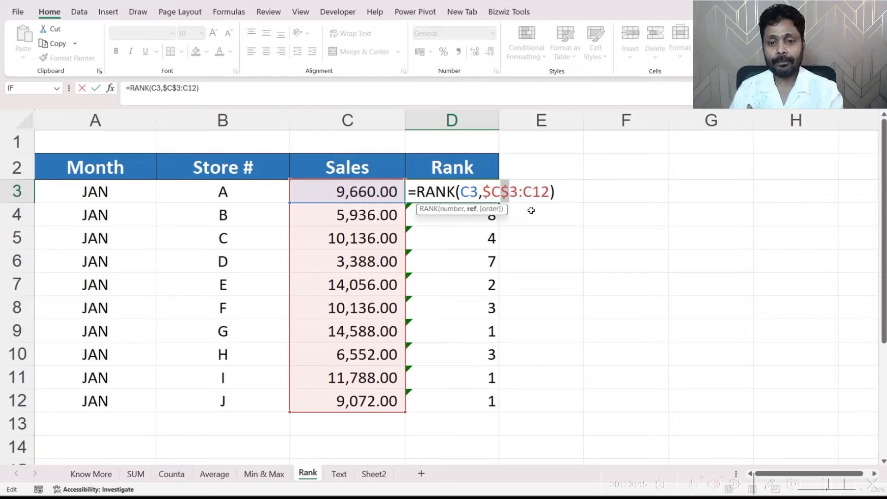
Make the end of D3's comparison range absolute as $C$12, so the formula reads =RANK(C3,$C$3:$C$12)
click(540, 199)
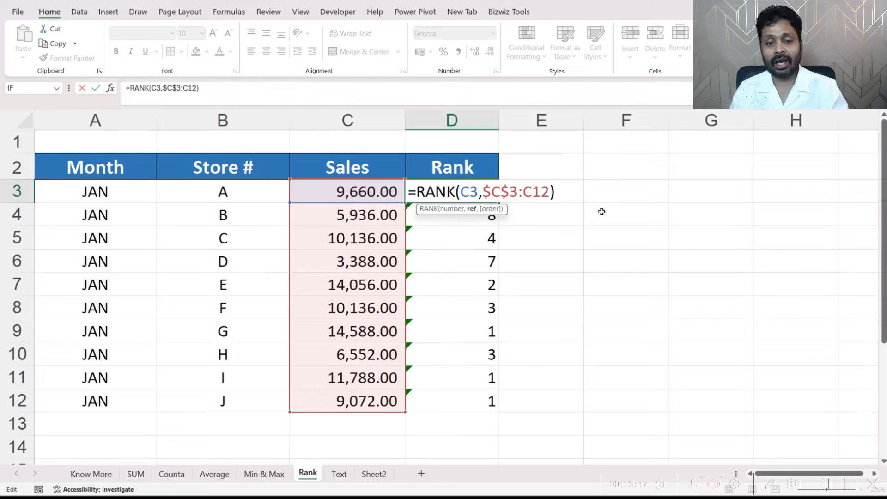
key(Left)
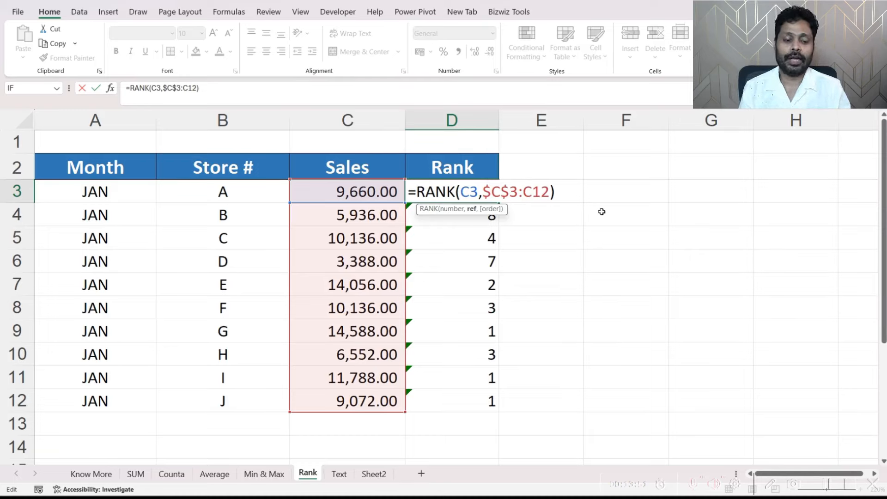
text($)
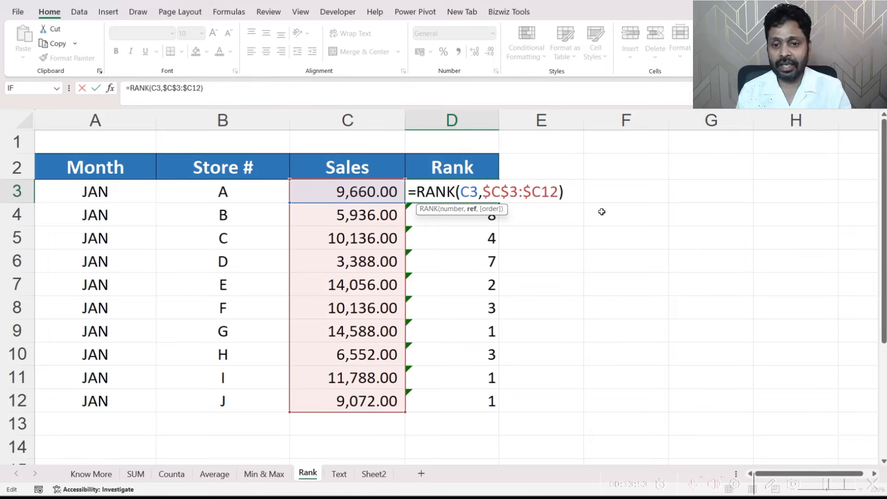
key(Right)
text($)
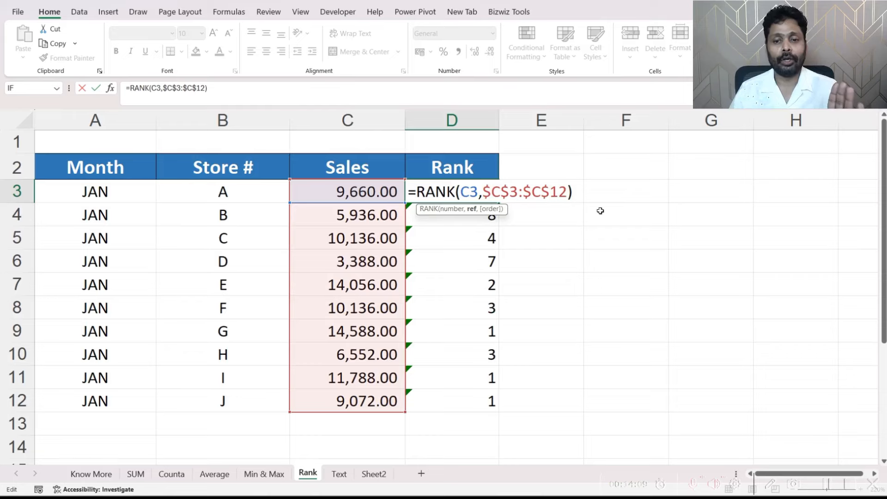
key(Return)
Copy the RANK formula with the locked range from D3 over the Rank column through D12
key(Up)
key(ctrl+c)
key(shift+Down)
key(shift+Down)
key(shift+Down)
key(shift+Down)
key(shift+Down)
key(shift+Down)
key(shift+Down)
key(shift+Down)
key(shift+Down)
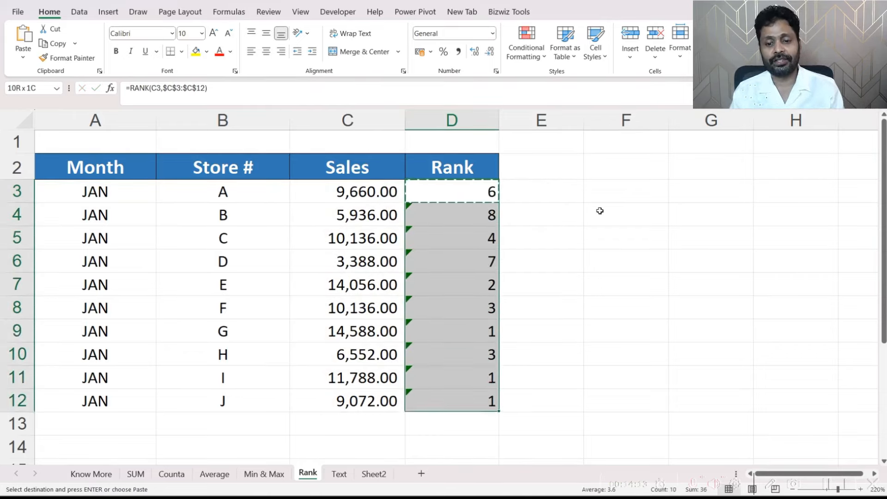
key(ctrl+v)
Go down the Rank column and compare the sales of stores G and E with their ranks in rows 9 and 7
key(Down)
key(Down)
key(Down)
key(Down)
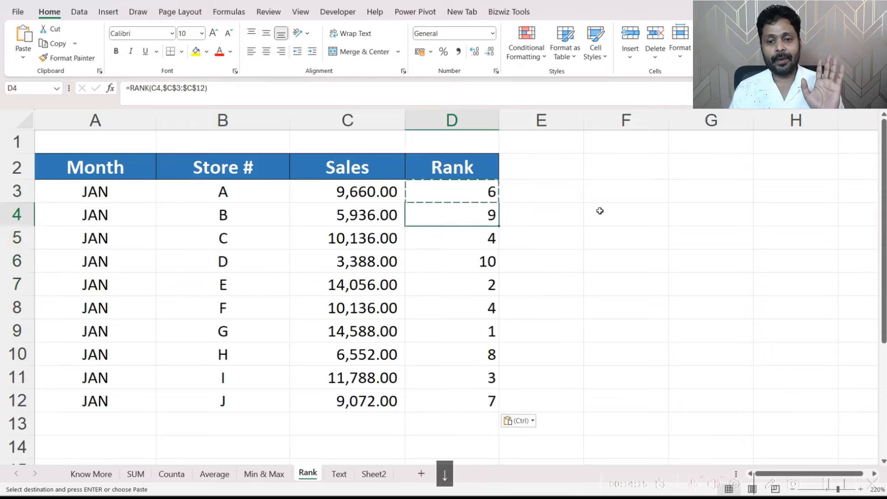
key(Escape)
key(Down)
key(Down)
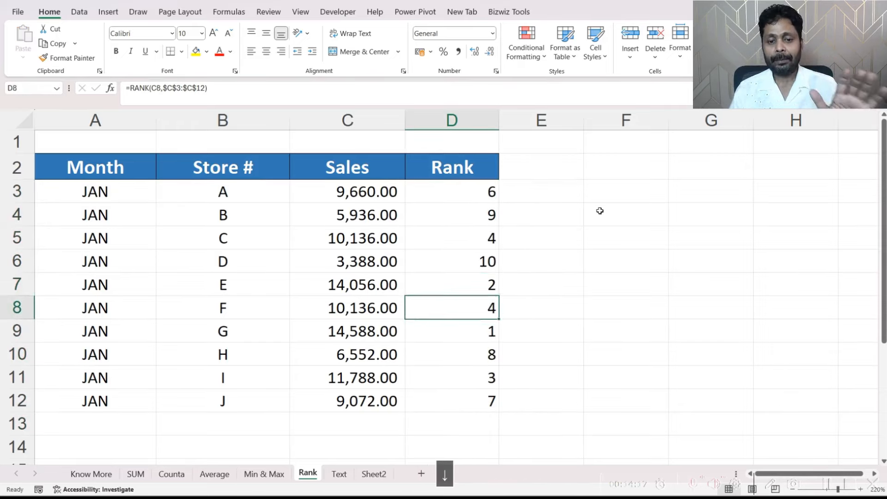
key(Left)
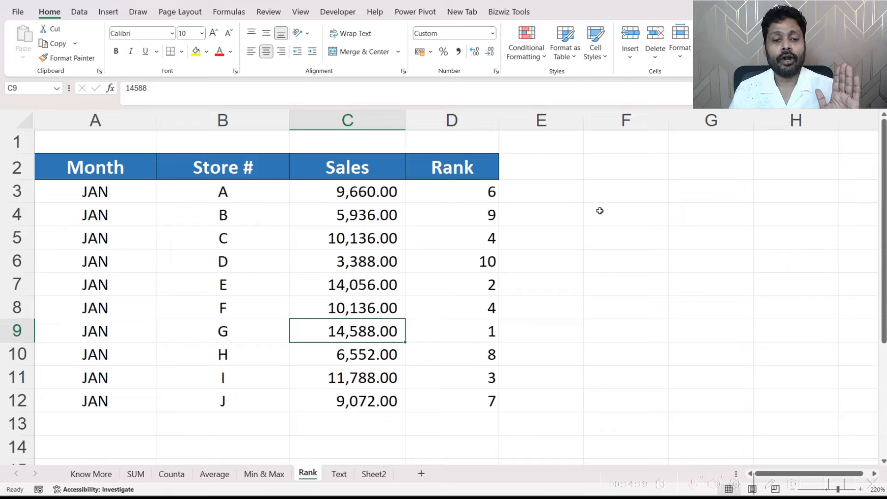
key(Right)
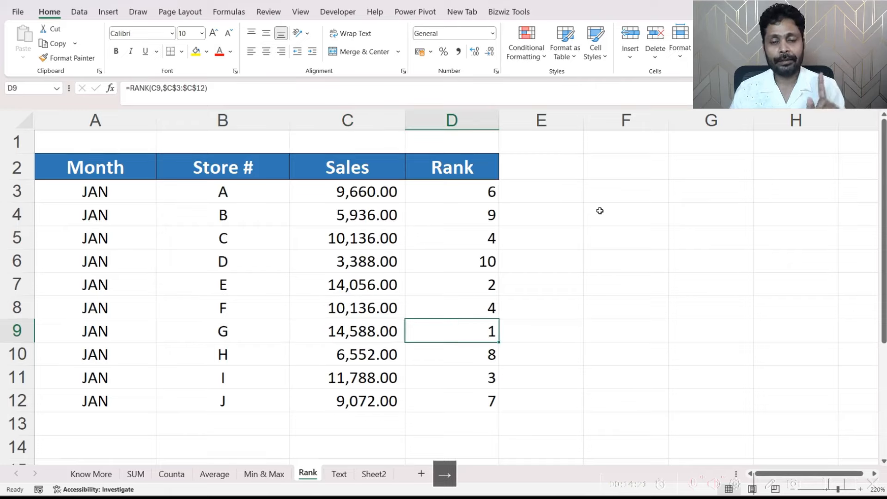
key(Left)
key(Up)
key(Up)
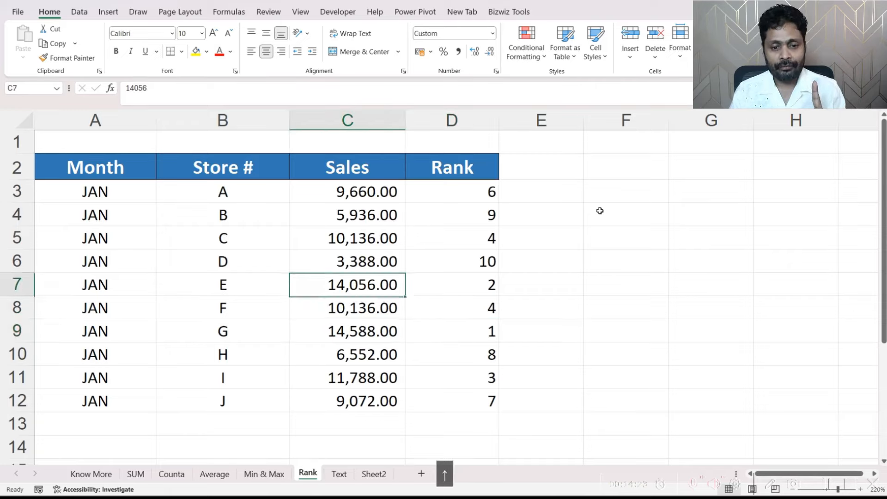
key(Right)
Compare store I's sales with its rank in row 11, and recheck store G in row 9
key(Down)
key(Down)
key(Down)
key(Down)
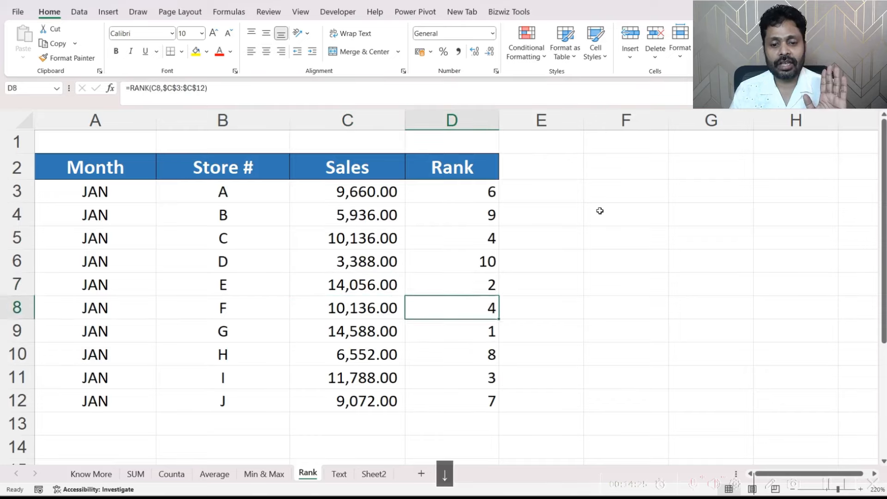
key(Left)
key(Right)
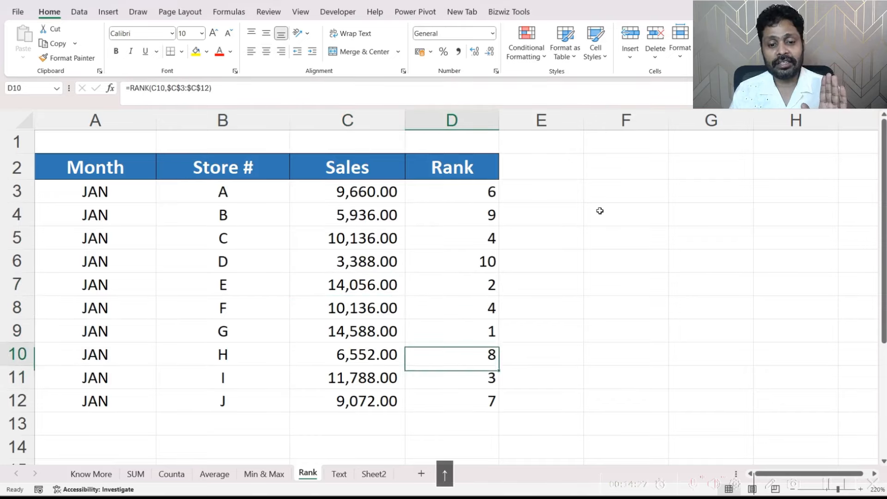
key(Up)
key(Up)
key(Left)
key(Right)
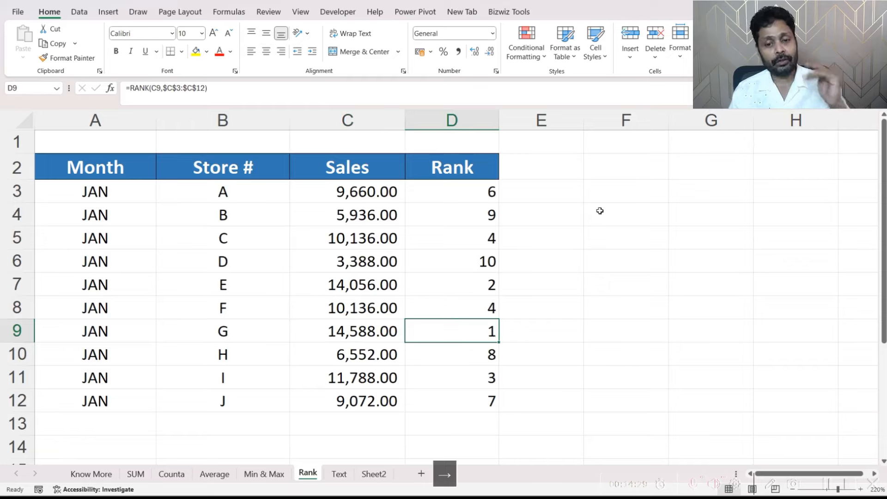
Check store D's sales against its rank in row 6, and revisit store A's rank and store E's sales
key(Up)
key(Up)
key(Up)
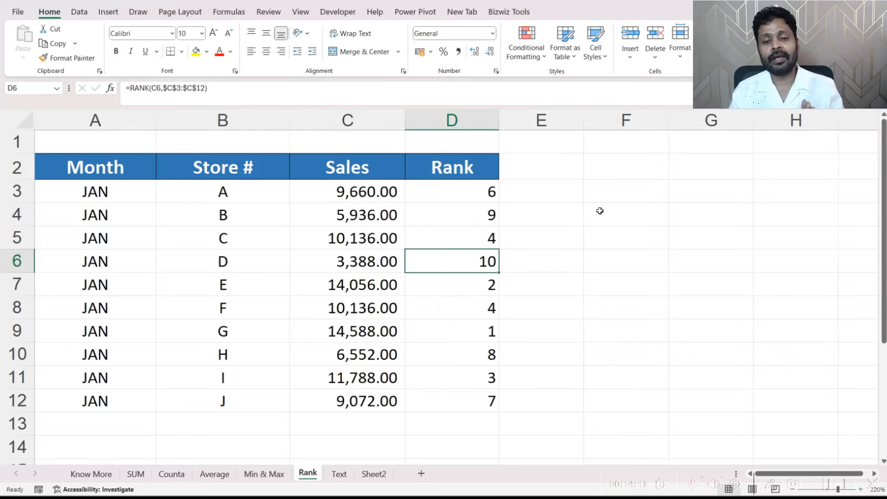
key(Left)
key(Right)
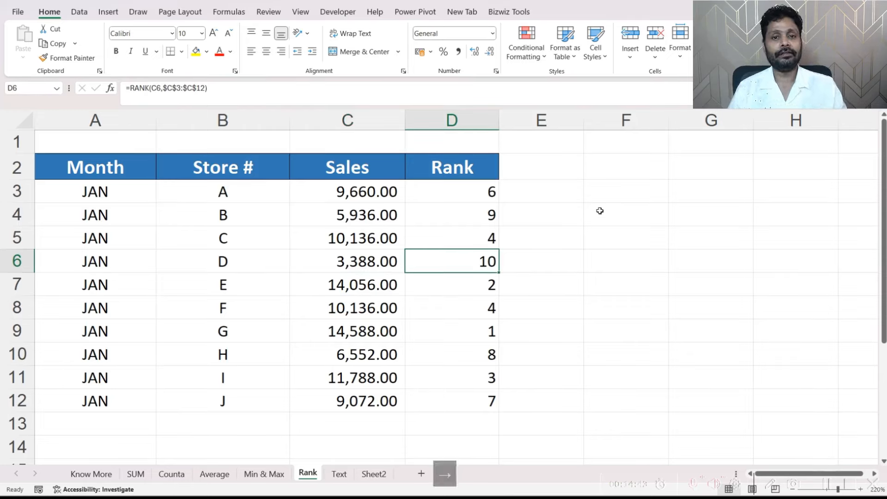
key(Up)
key(Up)
key(Up)
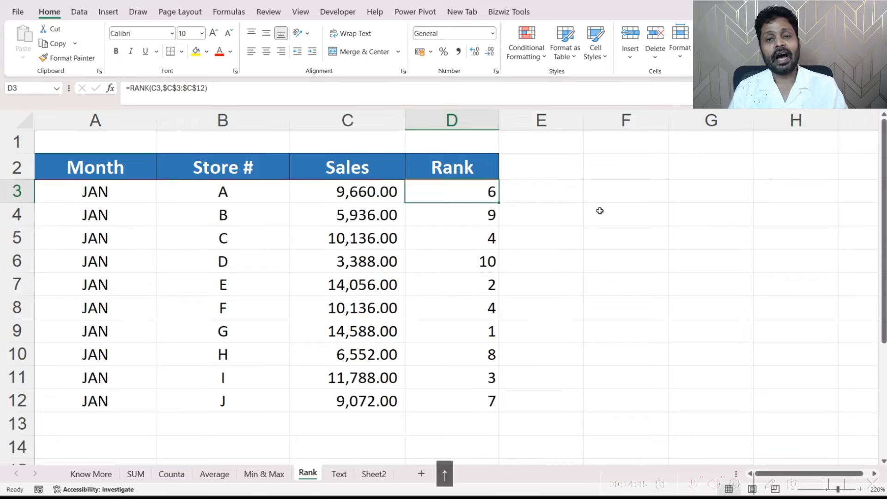
key(Down)
key(Down)
key(Down)
key(Down)
key(Left)
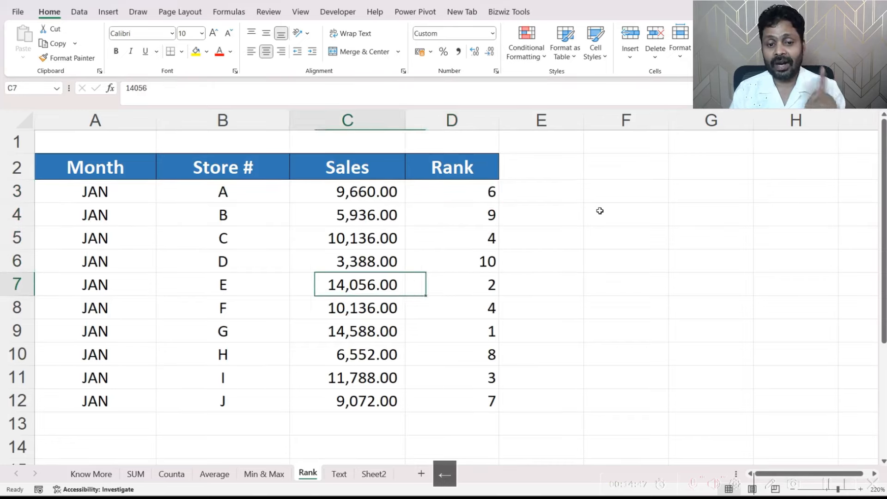
Compare store G's sales in row 9 and store D's sales in row 6 with their ranks
key(Down)
key(Down)
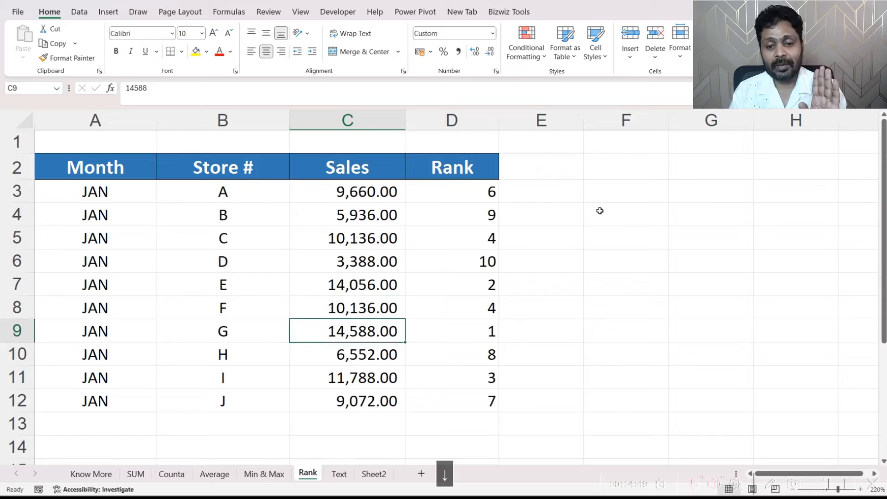
key(Right)
key(Up)
key(Up)
key(Up)
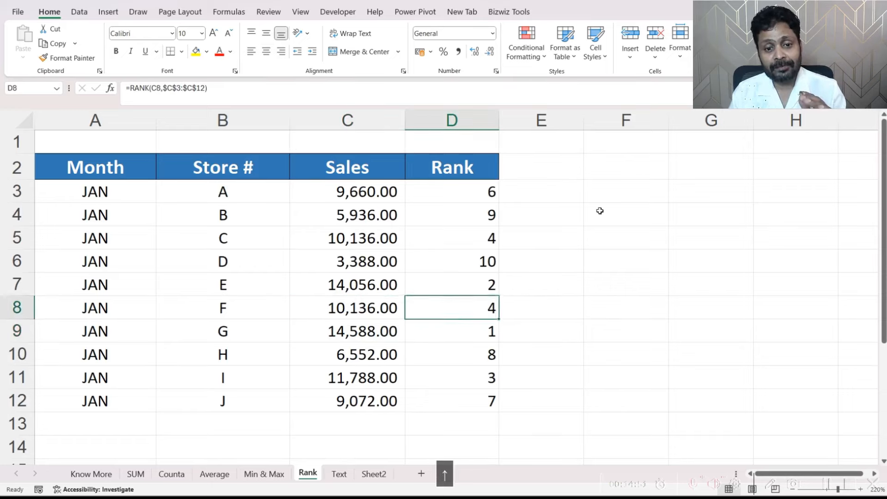
key(Left)
key(Right)
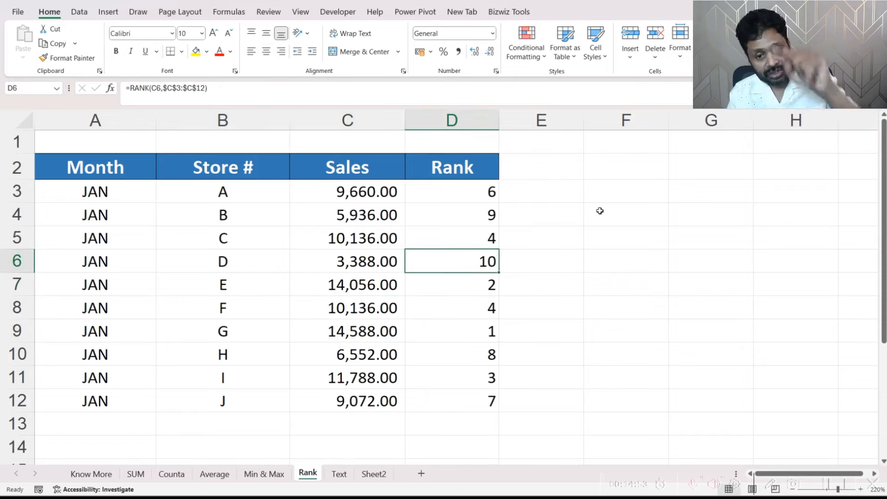
Go back down the Rank column and recheck store G's rank against its sales in row 9
key(Down)
key(Down)
key(Down)
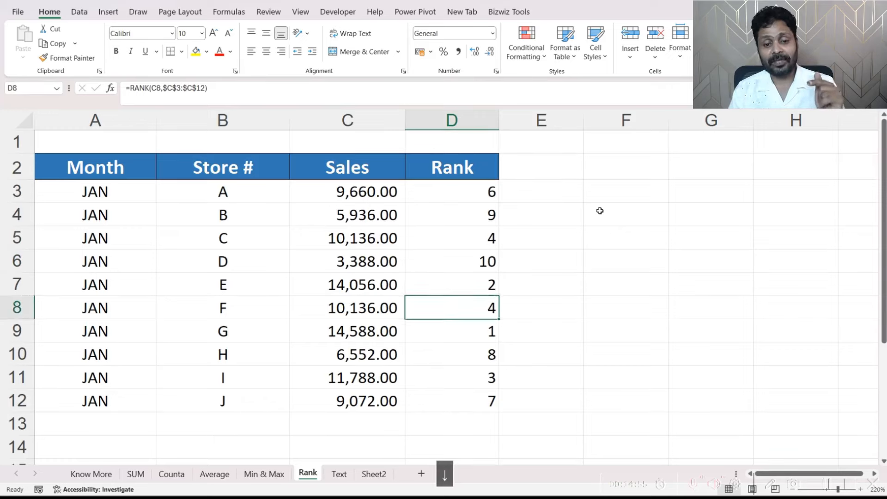
key(Left)
key(Right)
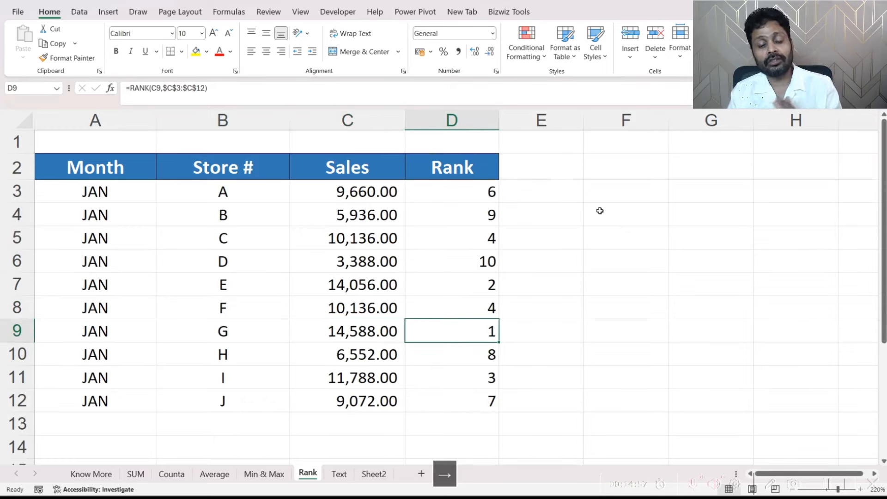
key(Left)
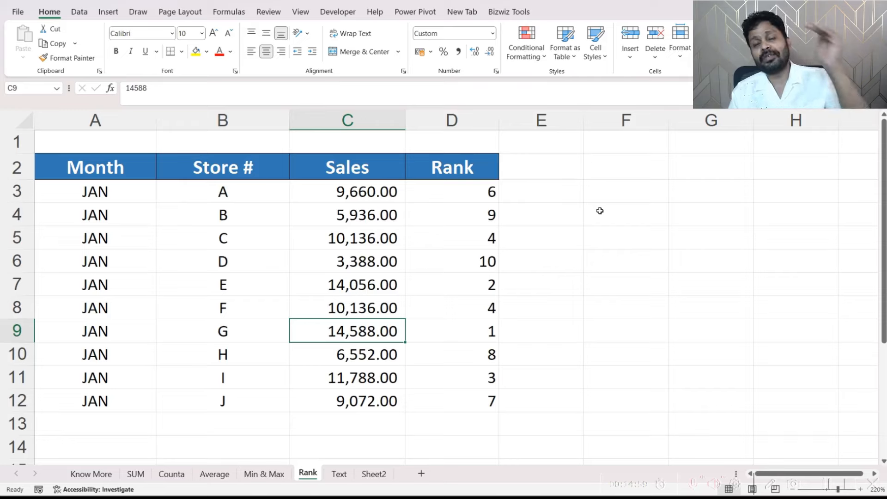
key(Right)
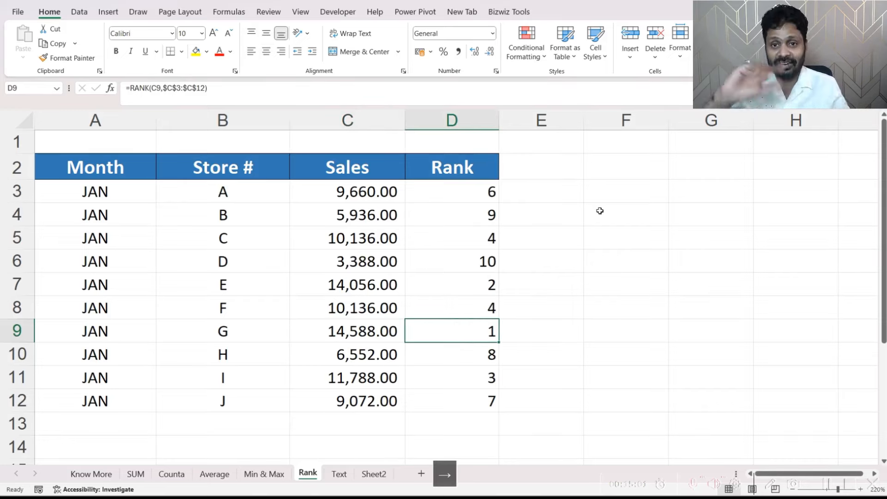
Add the order argument 0 (Descending) to the RANK formula in D3, giving =RANK(C3,$C$3:$C$12,0)
key(Up)
key(Up)
key(Up)
key(Up)
key(Up)
key(Up)
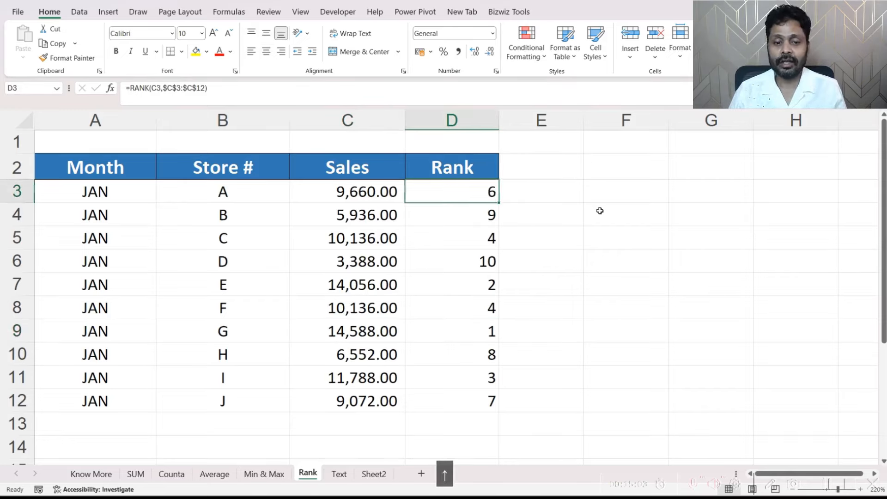
key(F2)
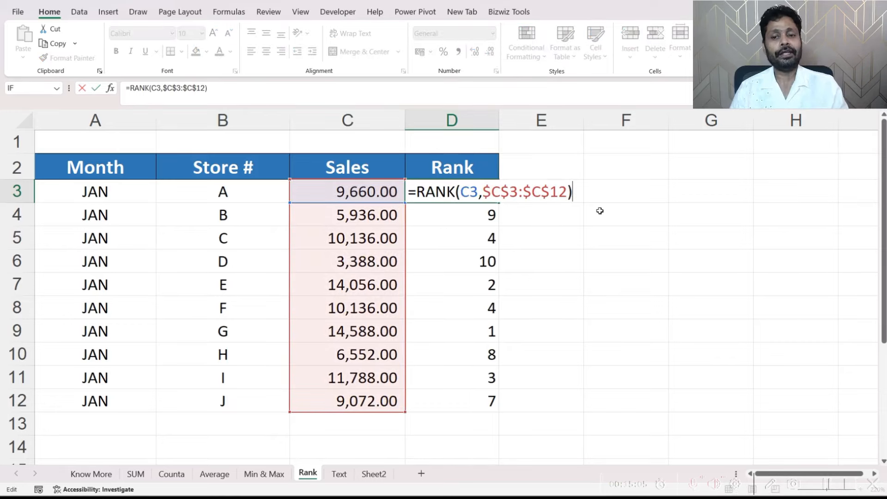
key(Left)
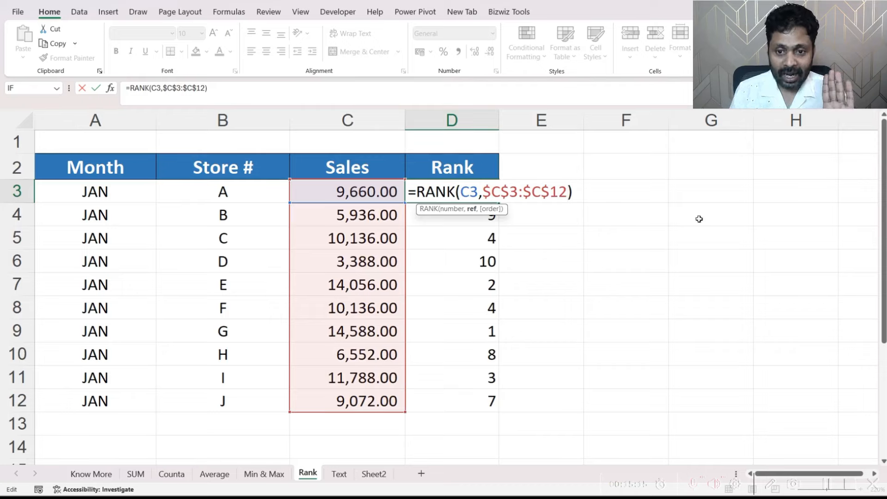
text(,)
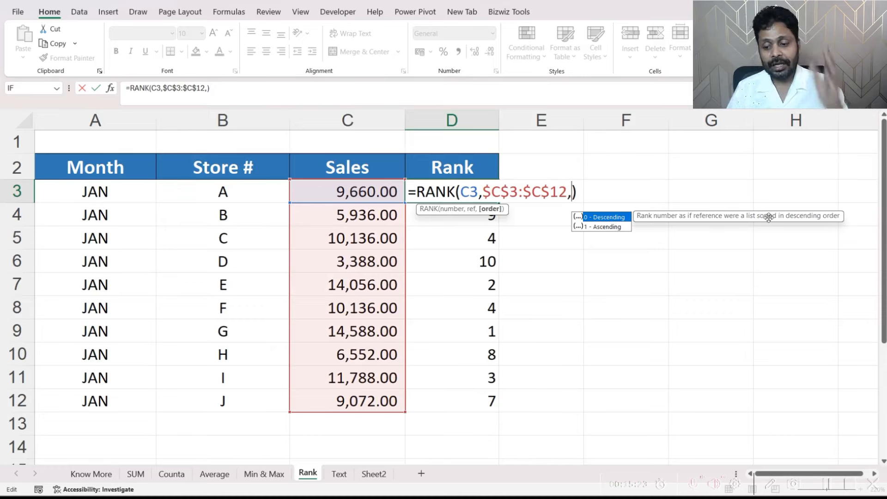
text(0)
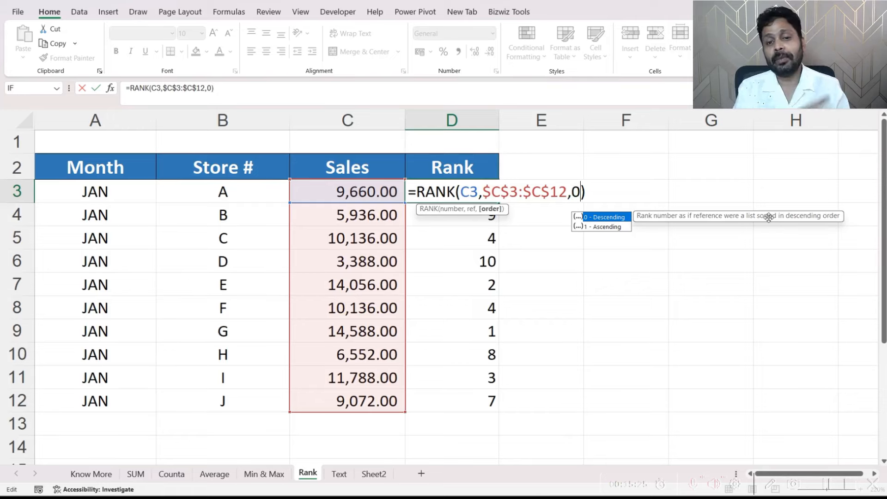
key(Return)
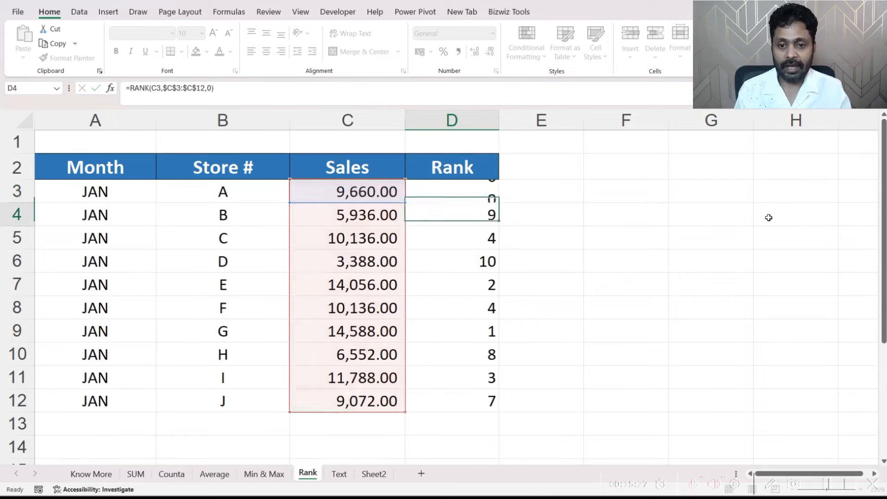
Copy the descending-order RANK formula from D3 over the Rank column through D12
key(Up)
key(ctrl+c)
key(ctrl+shift+Down)
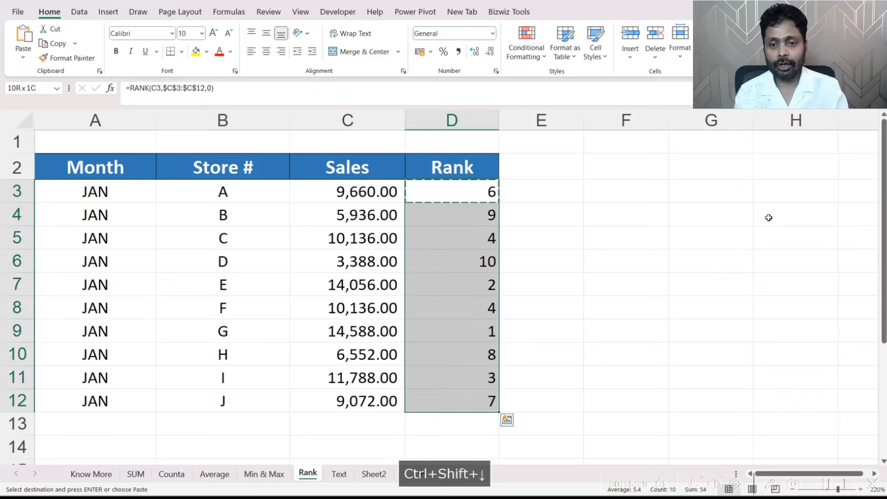
key(ctrl+v)
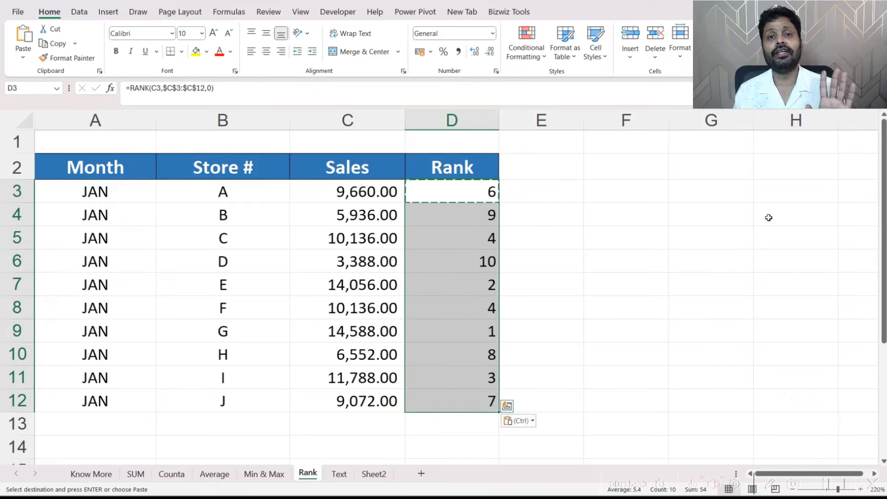
Change the order argument of the RANK formula in D3 to 1 (Ascending), giving =RANK(C3,$C$3:$C$12,1)
key(F2)
key(Left)
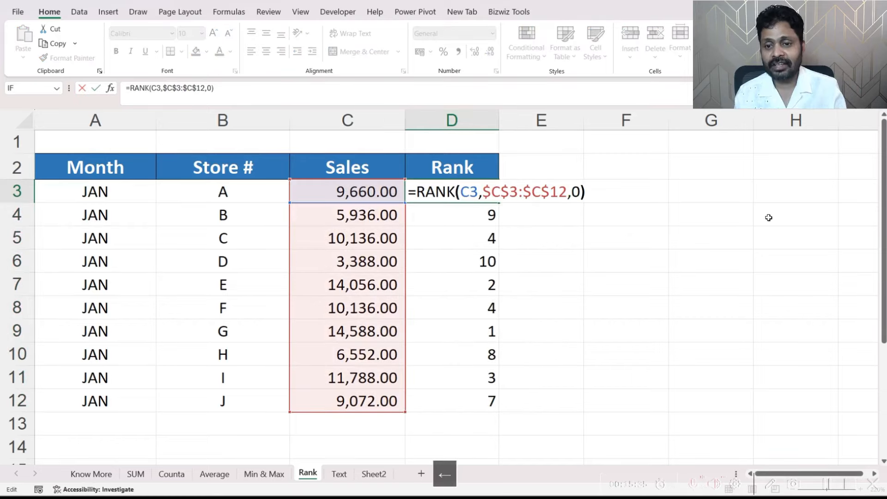
key(BackSpace)
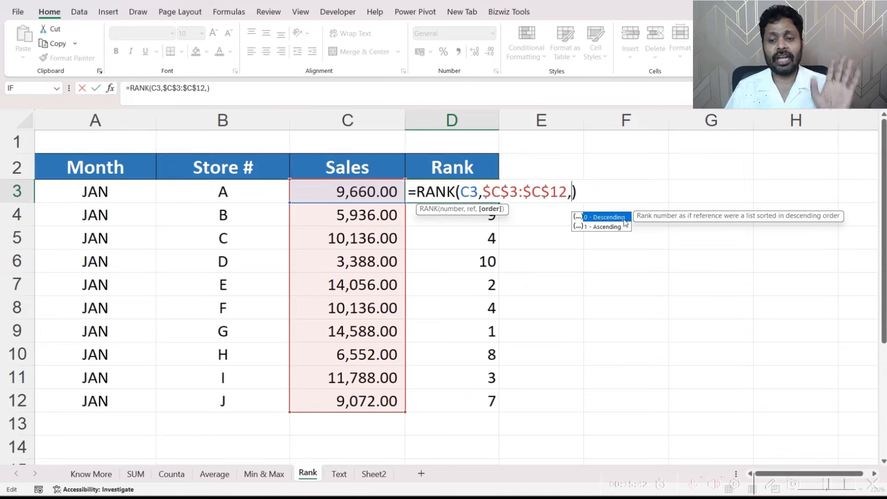
key(BackSpace)
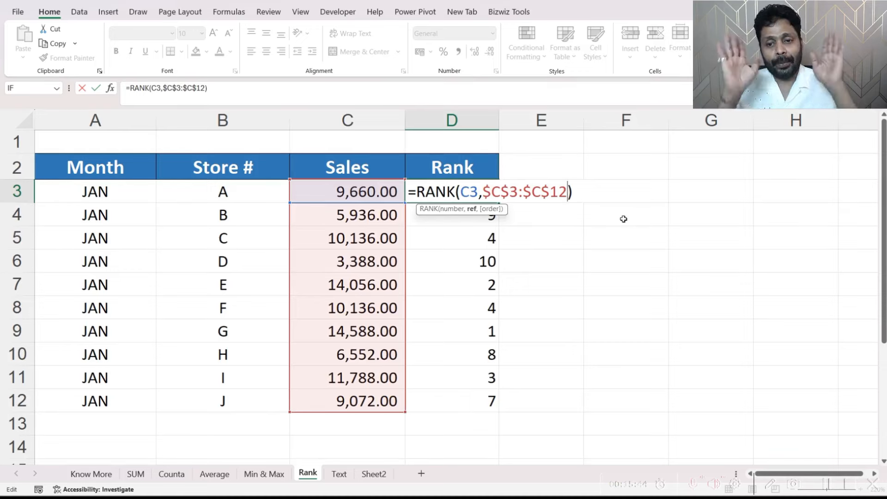
text(,)
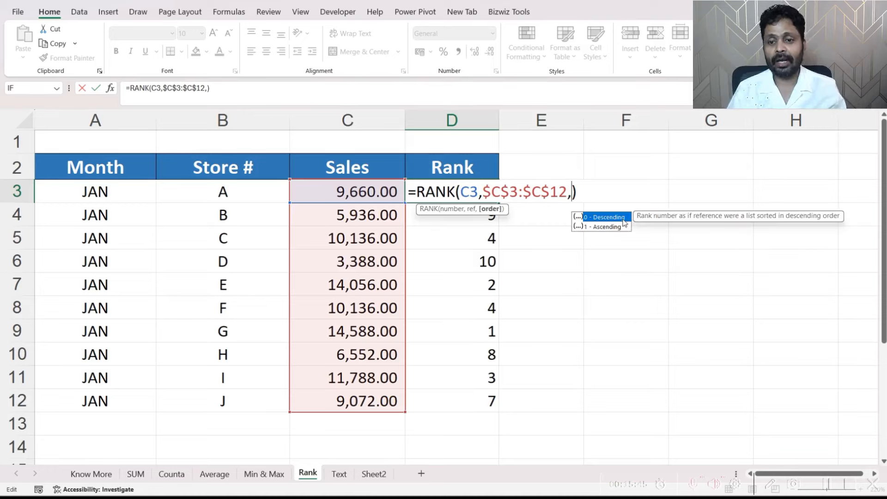
text(1)
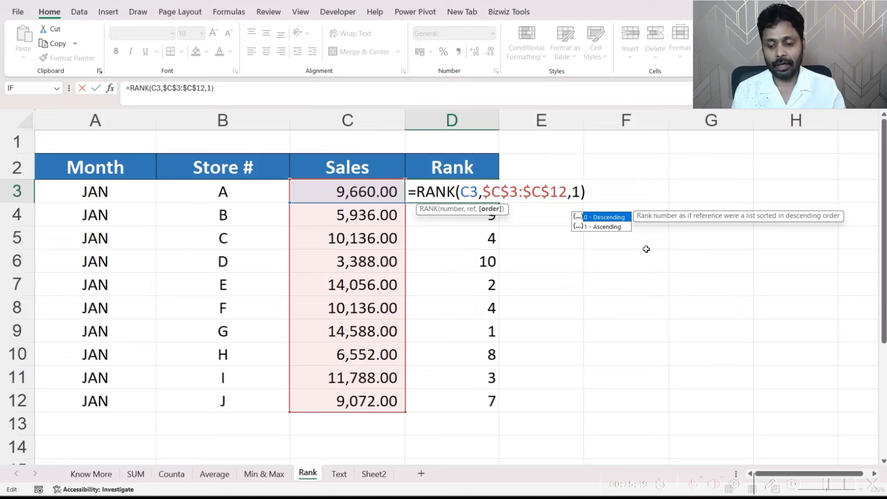
key(Return)
Copy the ascending-order RANK formula from D3 over the Rank column through D12
key(Up)
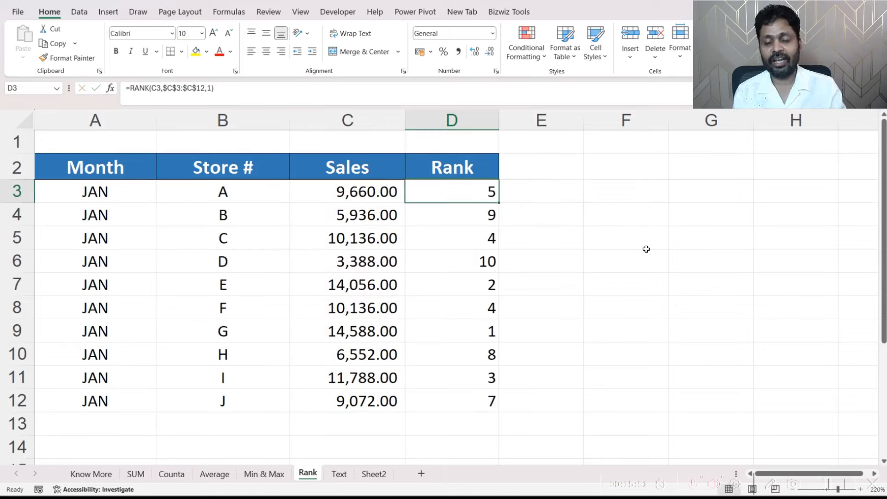
key(ctrl+c)
key(ctrl+shift+Down)
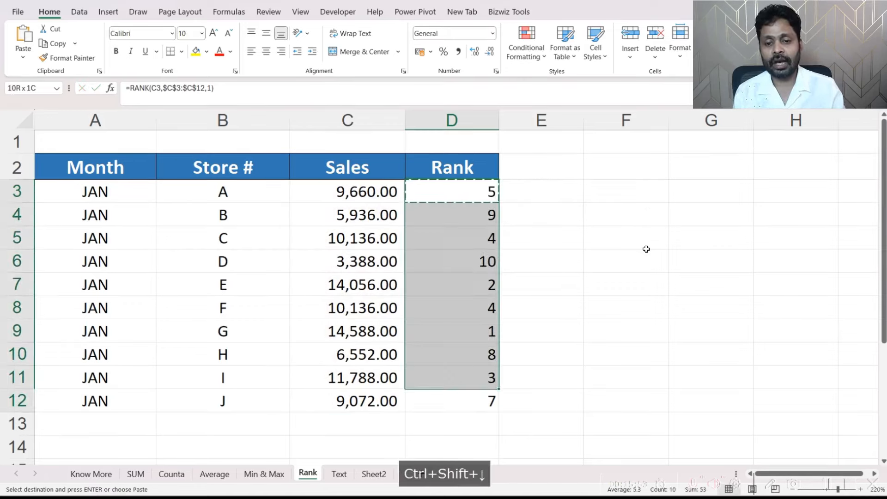
key(ctrl+v)
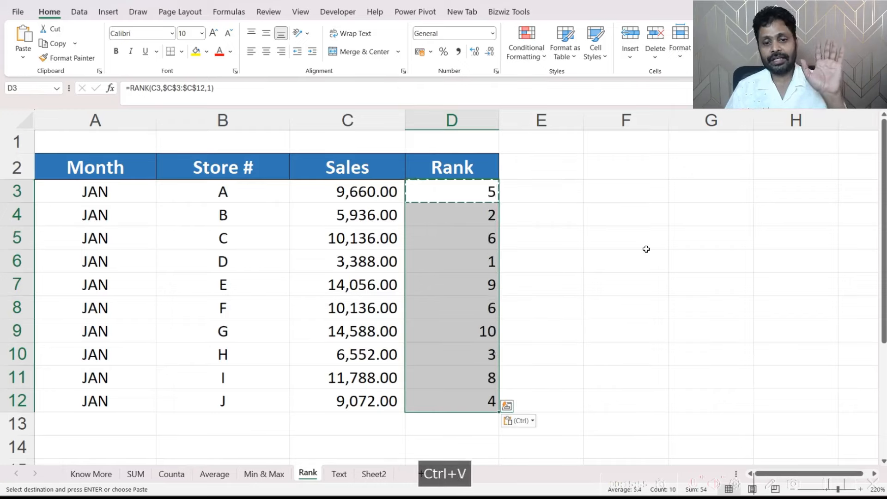
Compare the sales of stores D and G with their ascending ranks in rows 6 and 9
click(372, 267)
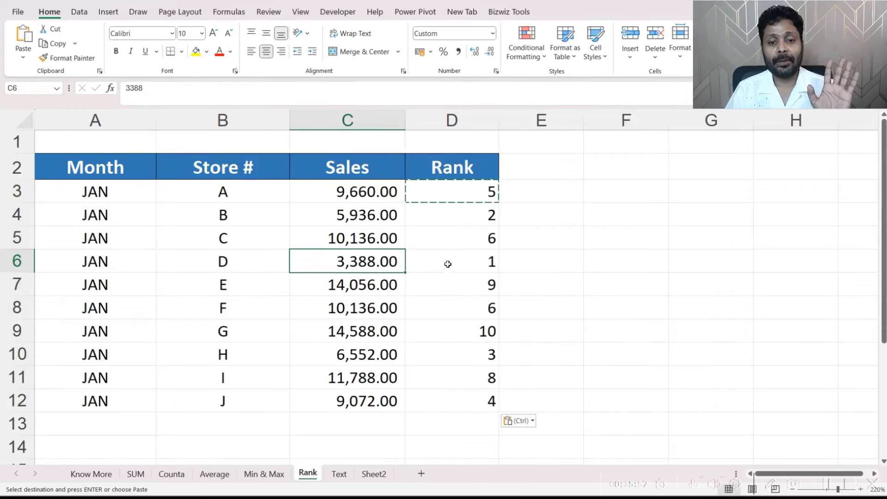
click(448, 264)
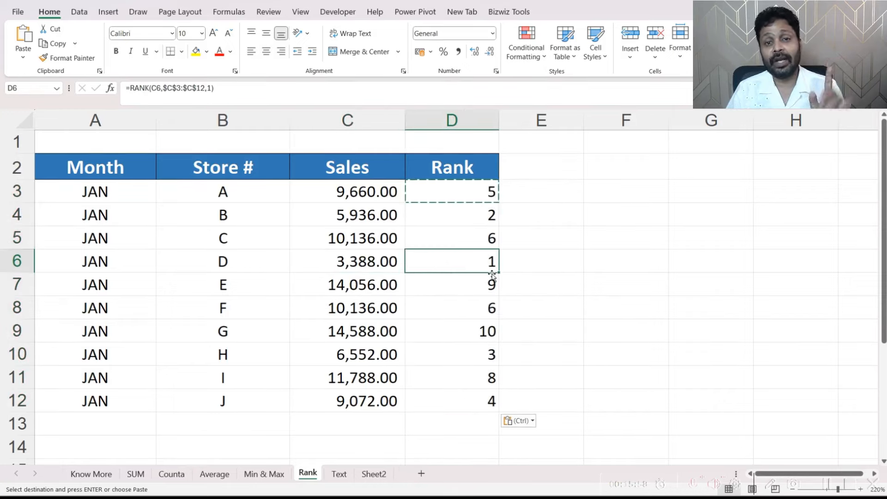
click(385, 335)
click(441, 328)
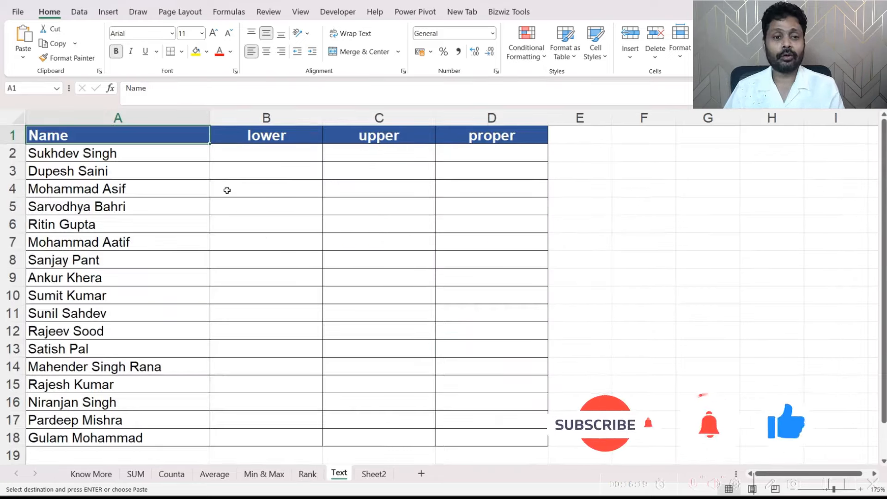
click(246, 135)
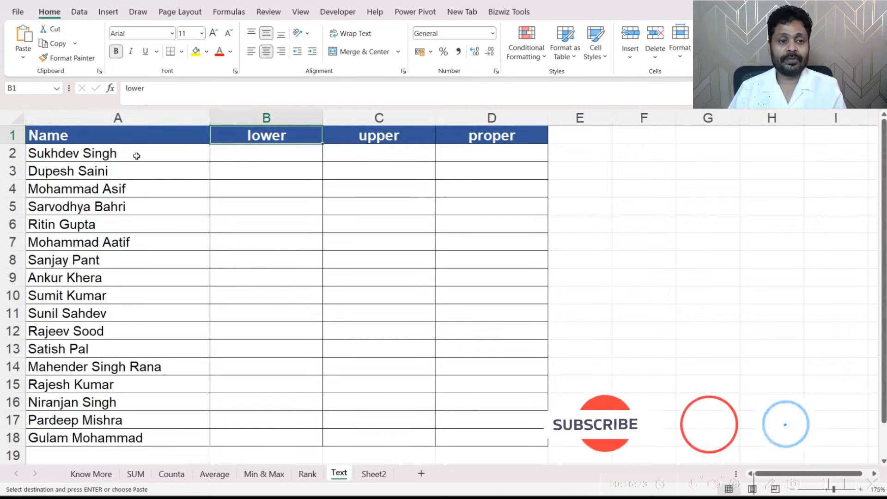
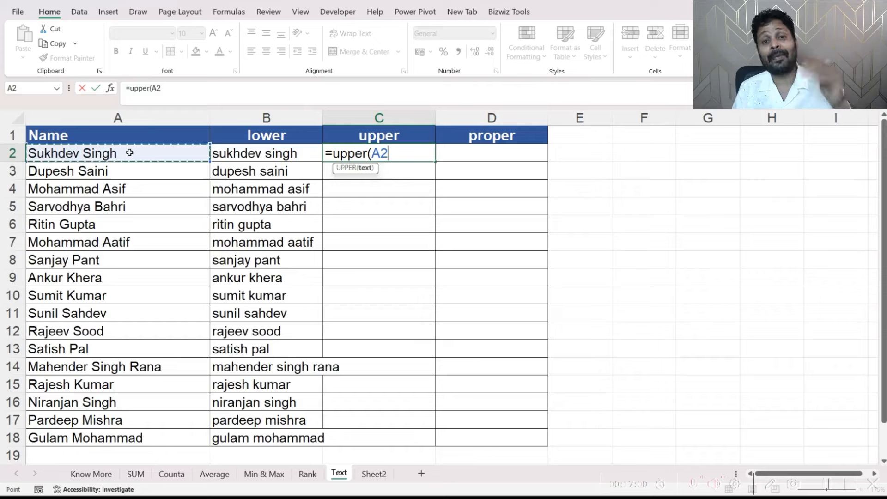
Complete the formula =UPPER(A2) in C2 of the Text sheet and copy it down the upper column through C18
text())
key(Return)
key(Up)
key(ctrl+c)
key(shift+Down)
key(shift+Down)
key(shift+Down)
key(shift+Down)
key(shift+Down)
key(shift+Down)
key(shift+Down)
key(shift+Down)
key(shift+Down)
key(shift+Down)
key(shift+Down)
key(shift+Down)
key(shift+Down)
key(shift+Down)
key(shift+Down)
key(shift+Down)
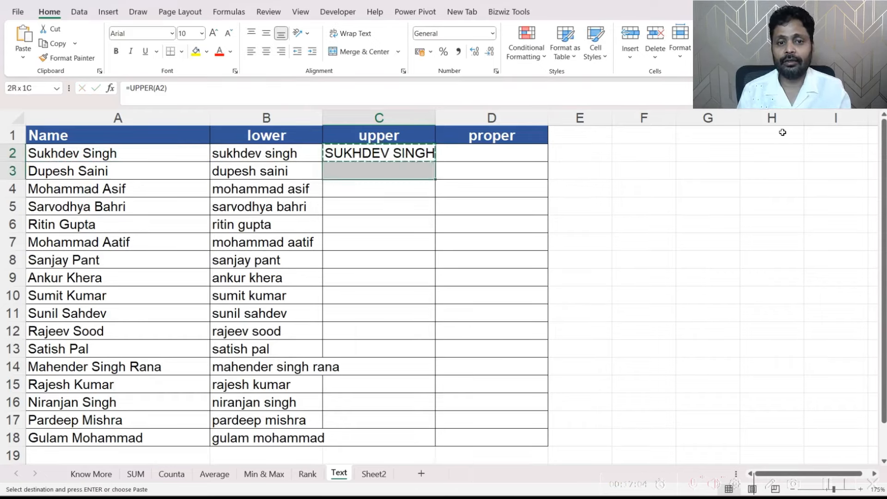
key(Return)
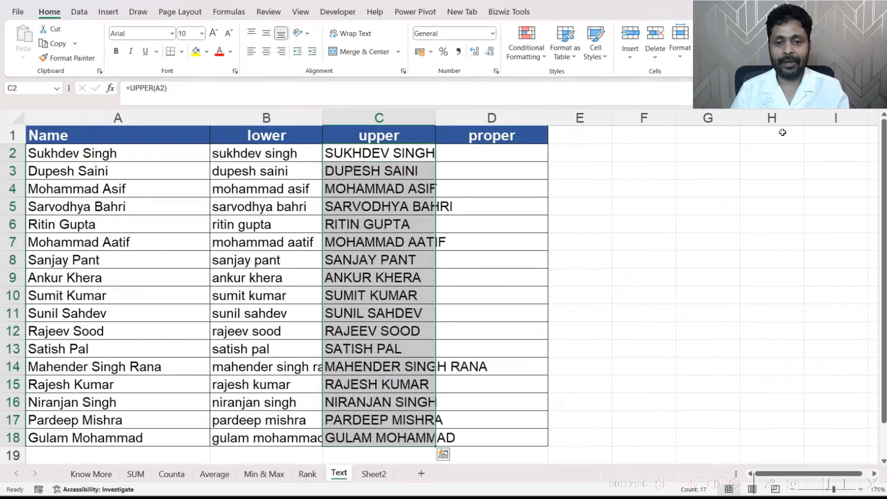
Autofit the widths of the upper and lower columns to their contents, and select D2 under proper
double_click(432, 116)
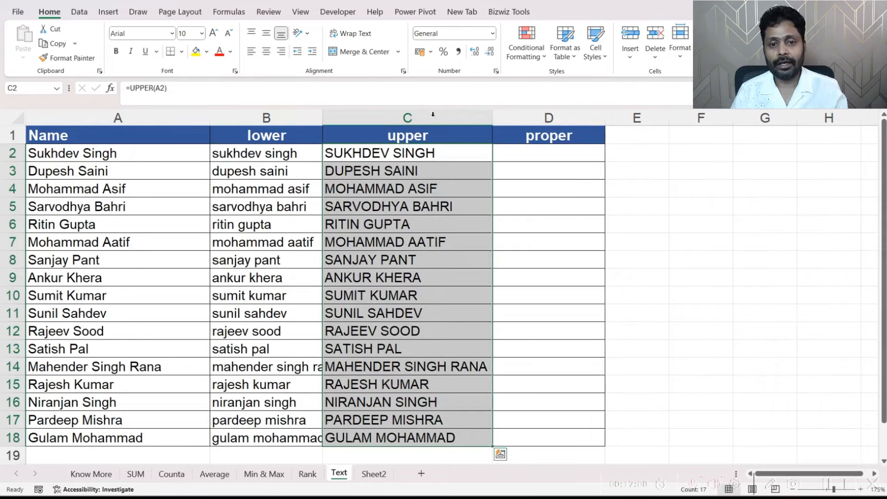
double_click(323, 118)
click(528, 155)
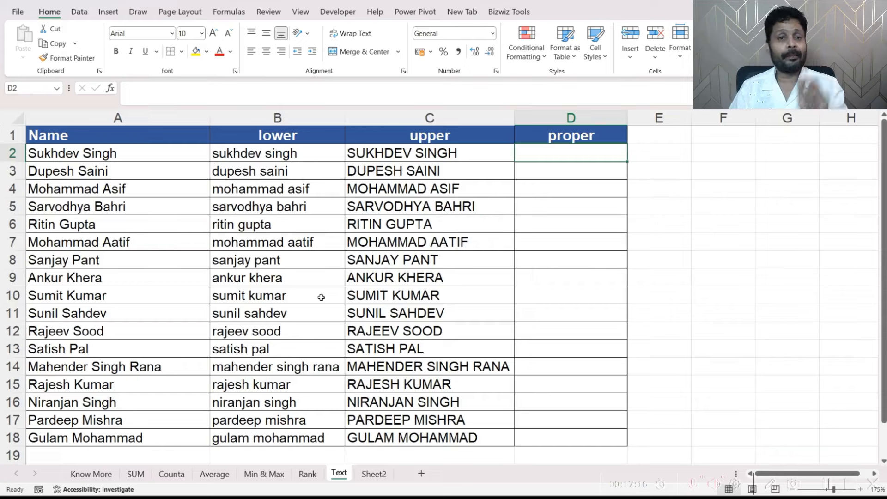
Review the original text in the Name column and compare it with the lower column
click(116, 119)
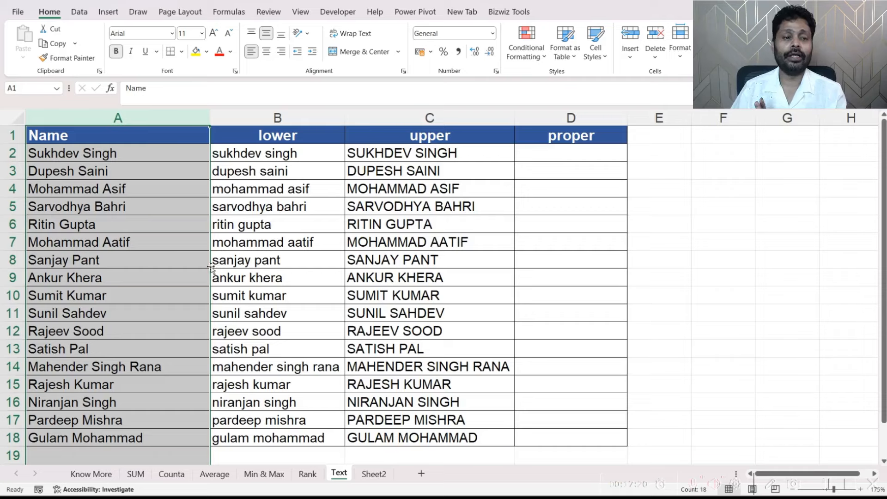
click(69, 157)
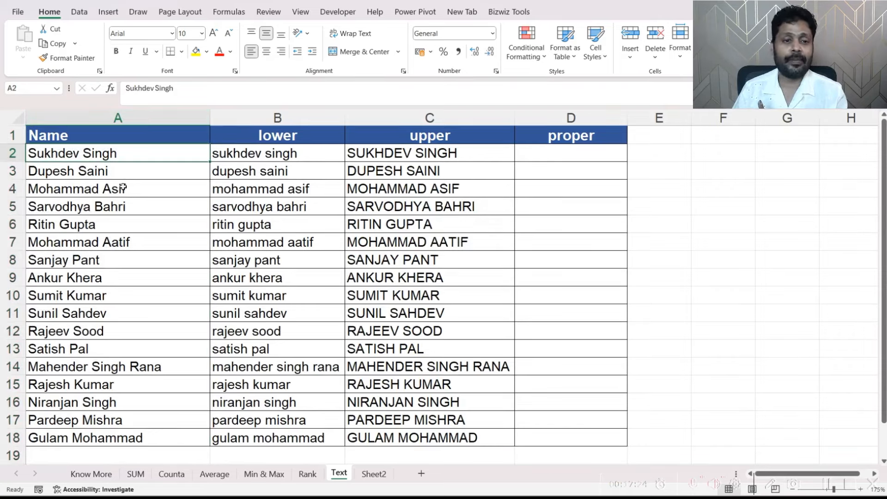
click(277, 118)
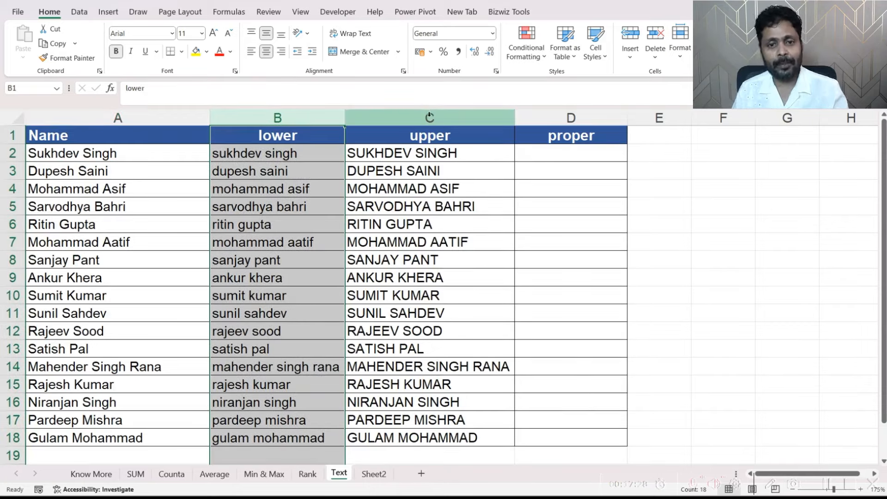
Compare the upper column with the original Name column and the lower column
click(444, 118)
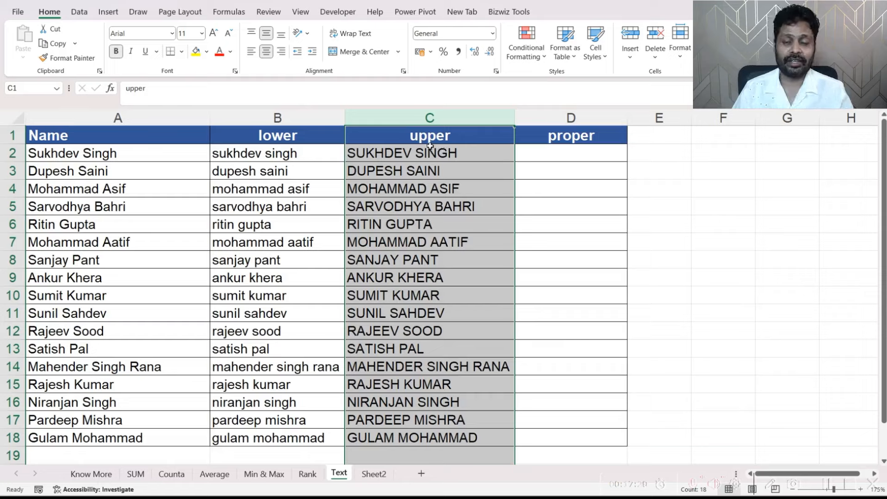
click(113, 118)
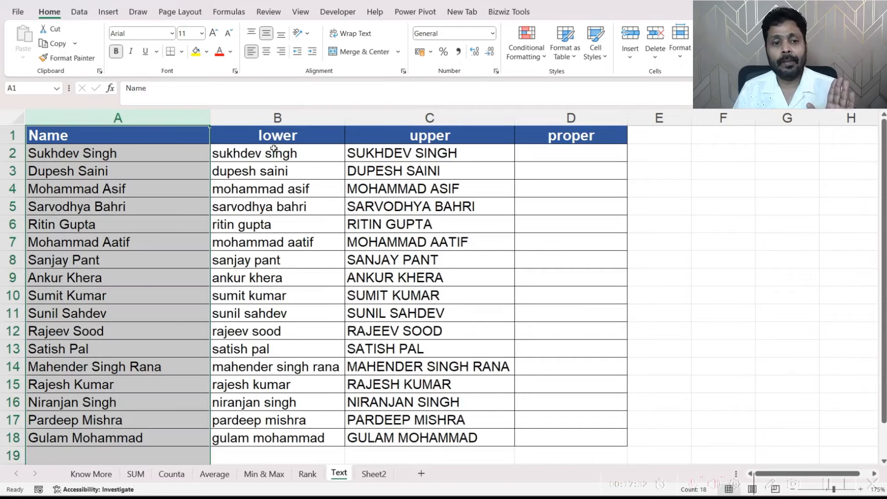
click(274, 121)
Enter the formula =PROPER(B2) in D2 under proper, taking the lowercase text as its source
click(545, 150)
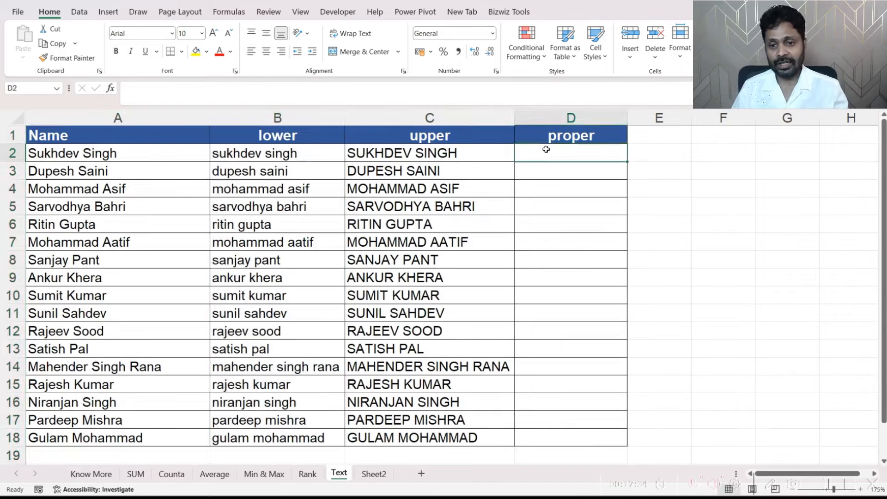
text(=p)
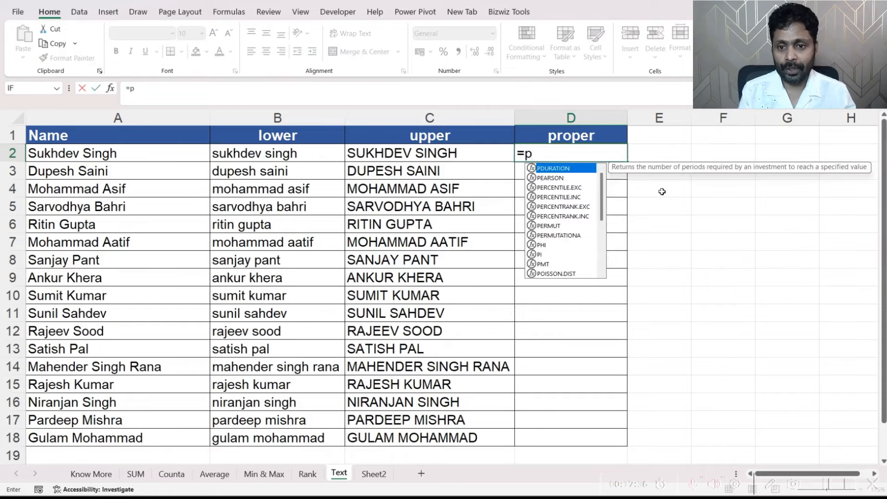
text(roper)
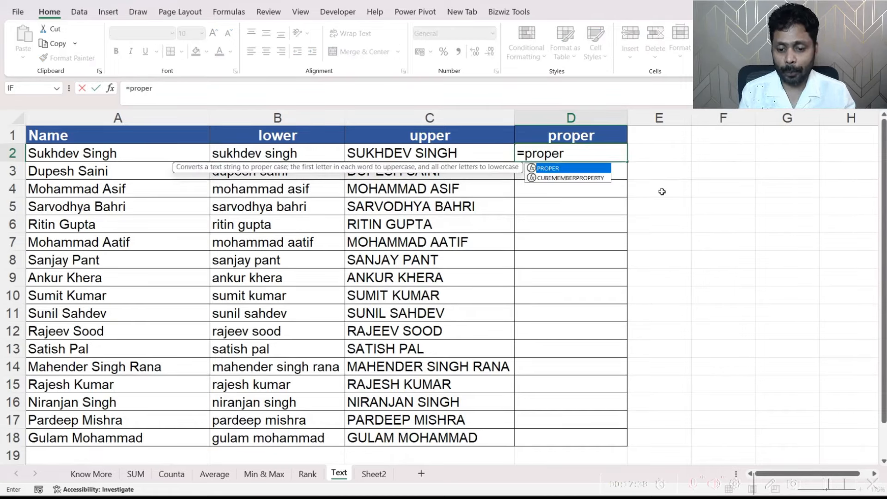
text(()
click(318, 155)
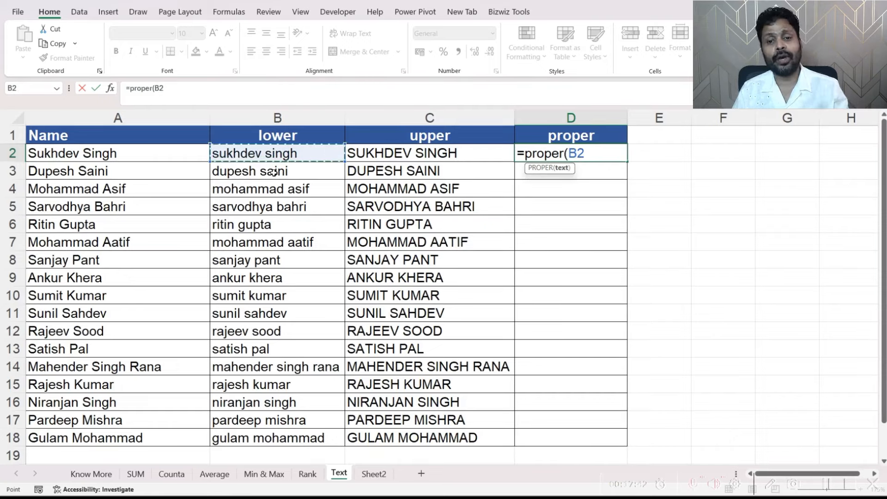
text())
key(ctrl+Return)
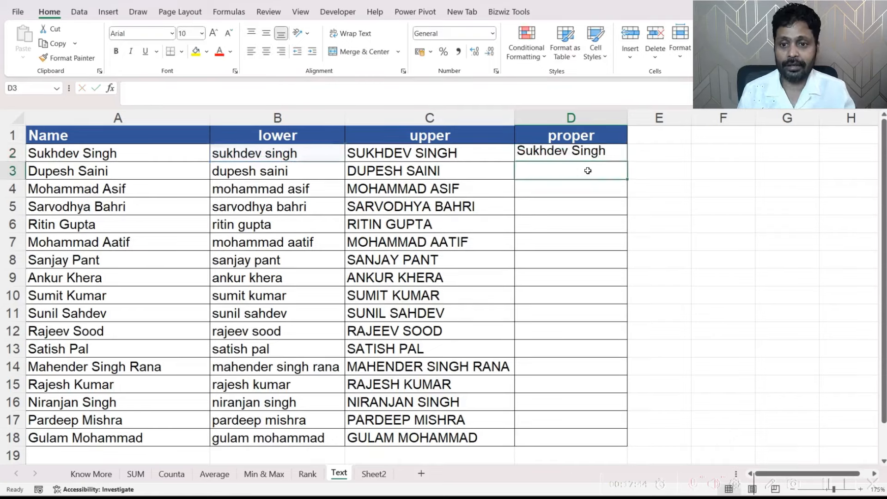
Copy the PROPER formula from D2 down the proper column through D18 and return to cell A1
click(317, 154)
click(524, 159)
click(472, 153)
click(547, 153)
key(ctrl+c)
key(shift+Down)
key(shift+Down)
key(shift+Down)
key(shift+Down)
key(shift+Down)
key(shift+Down)
key(shift+Down)
key(shift+Down)
key(shift+Down)
key(shift+Down)
key(shift+Down)
key(shift+Down)
key(shift+Down)
key(shift+Down)
key(shift+Down)
key(shift+Down)
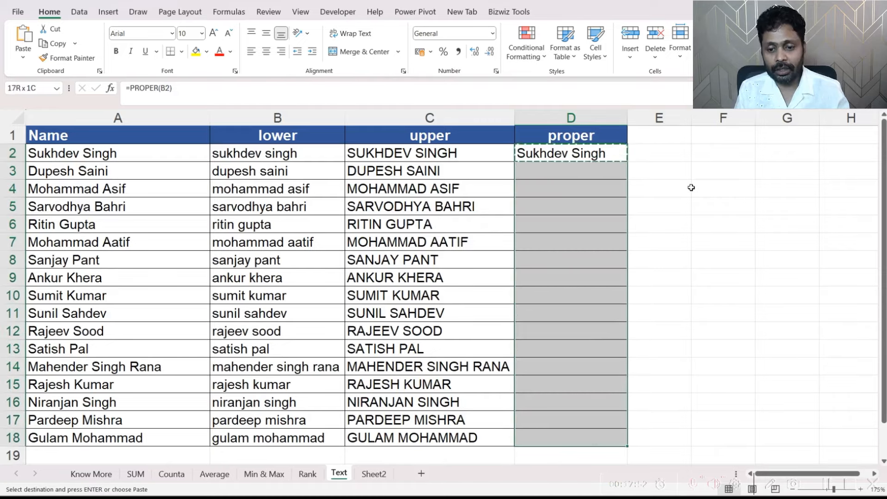
key(Return)
key(Up)
key(Left)
key(Left)
key(Left)
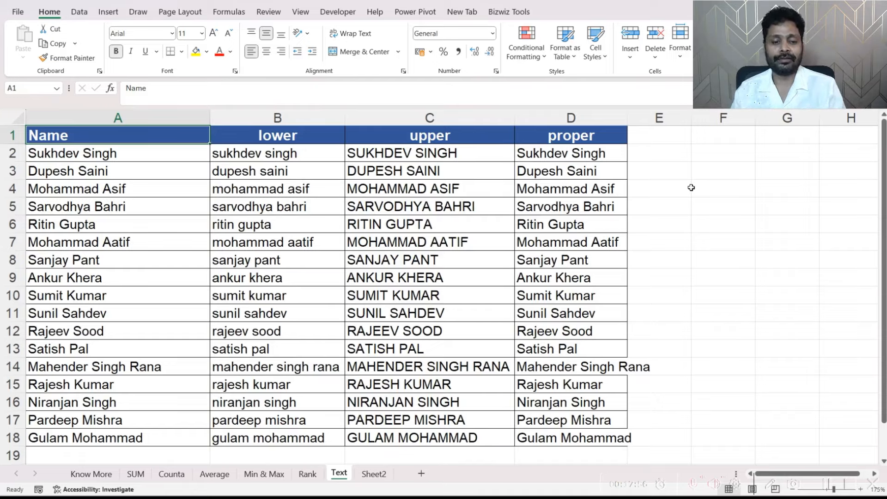
On Sheet2, enter the formula =LEN(A2) in B2 to count the characters of the first GST number
click(374, 473)
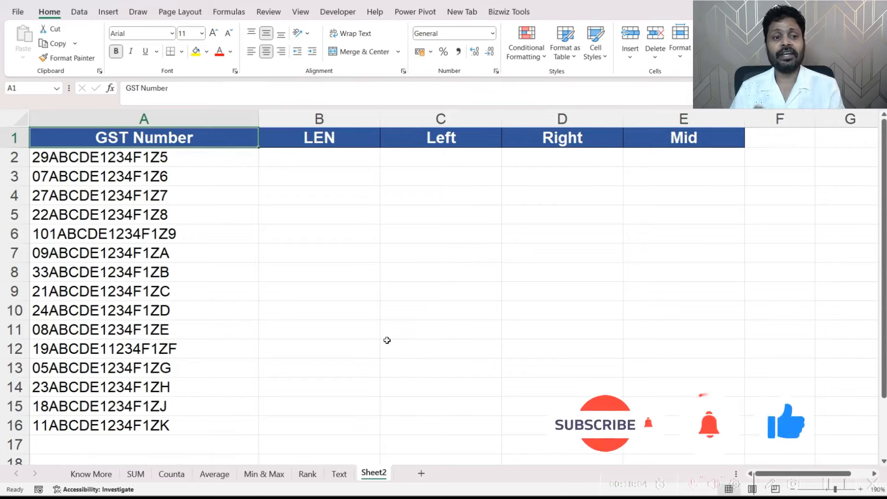
click(200, 119)
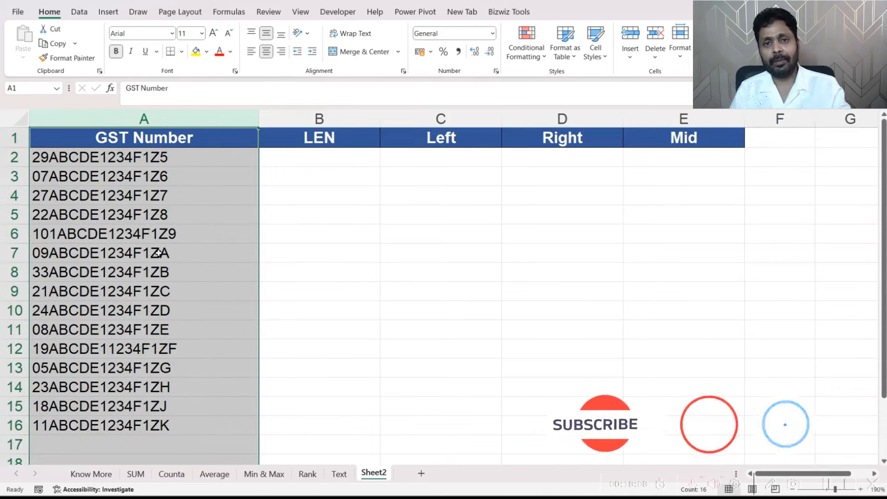
key(Down)
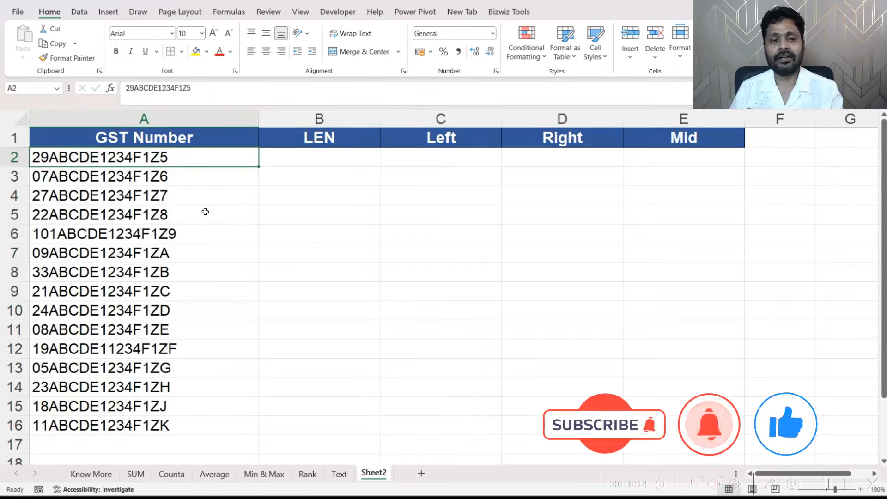
click(168, 223)
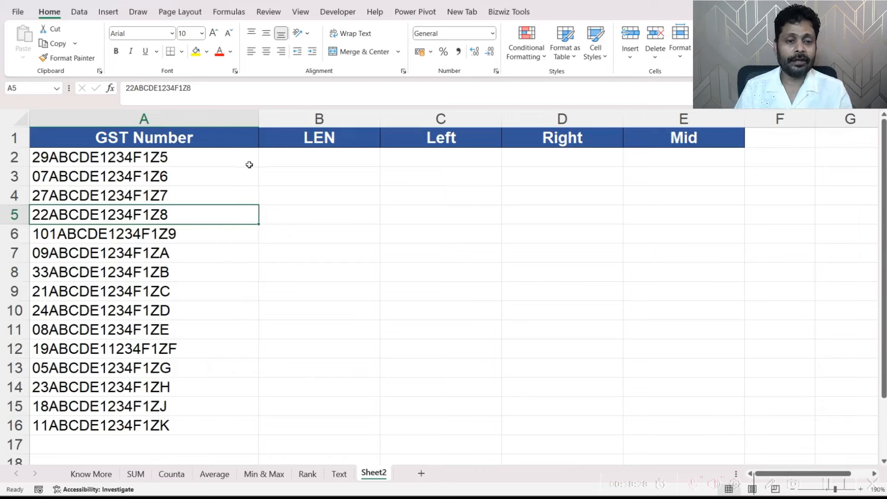
click(292, 161)
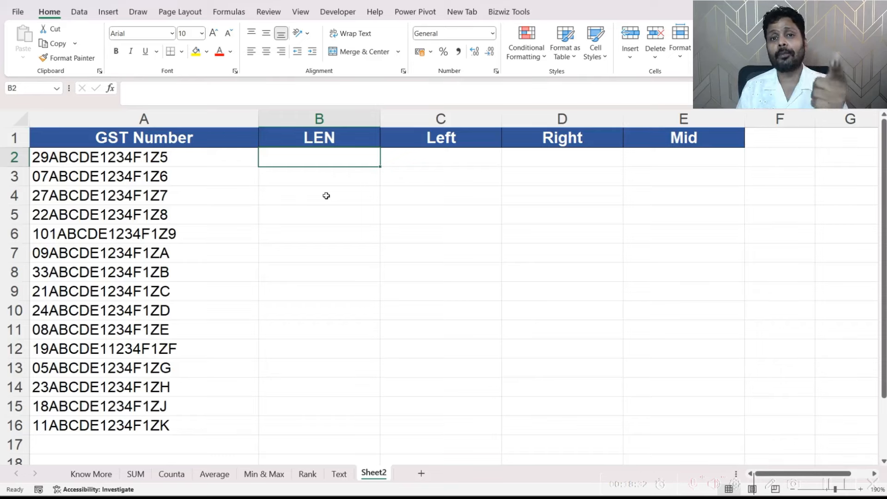
text(=)
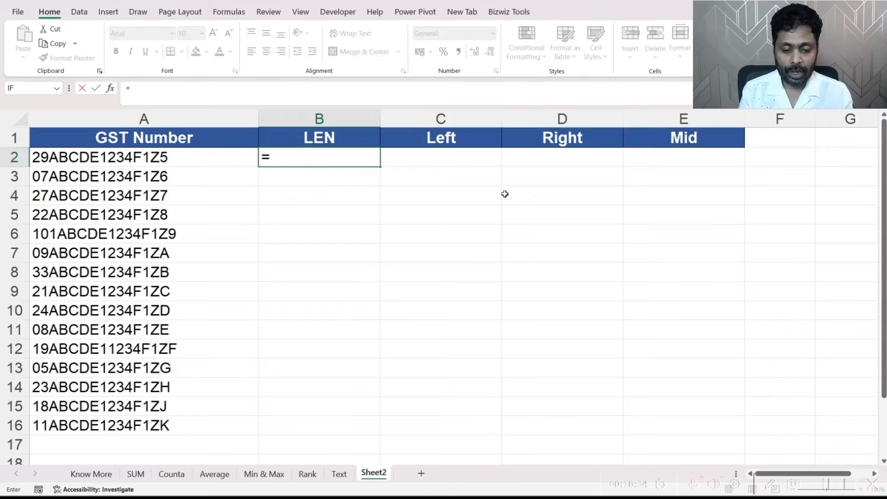
text(len()
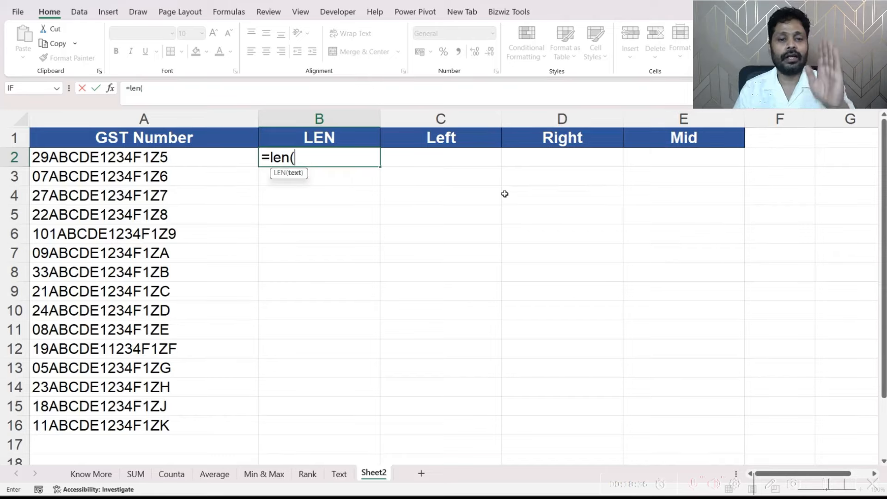
click(161, 163)
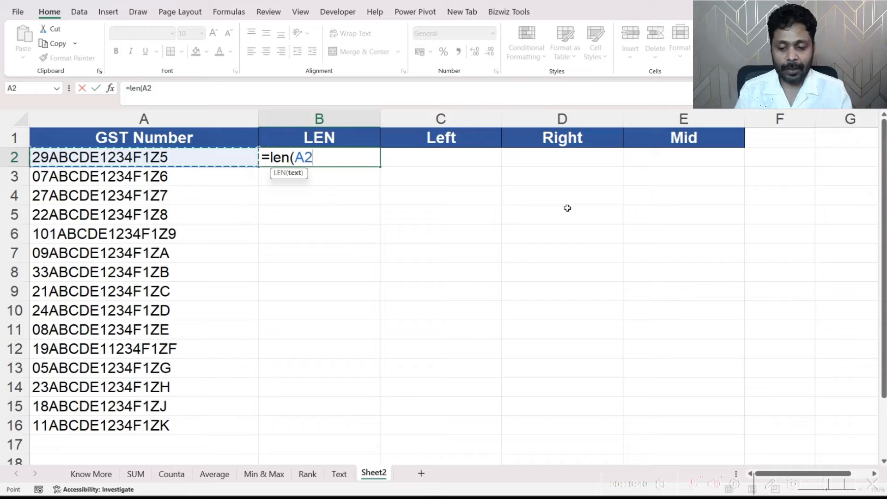
text())
key(Return)
Copy the LEN formula from B2 down the LEN column through B16
key(Up)
key(ctrl+c)
key(shift+Down)
key(shift+Down)
key(shift+Down)
key(shift+Down)
key(shift+Down)
key(shift+Down)
key(shift+Down)
key(shift+Down)
key(shift+Down)
key(shift+Down)
key(shift+Down)
key(shift+Down)
key(shift+Down)
key(shift+Down)
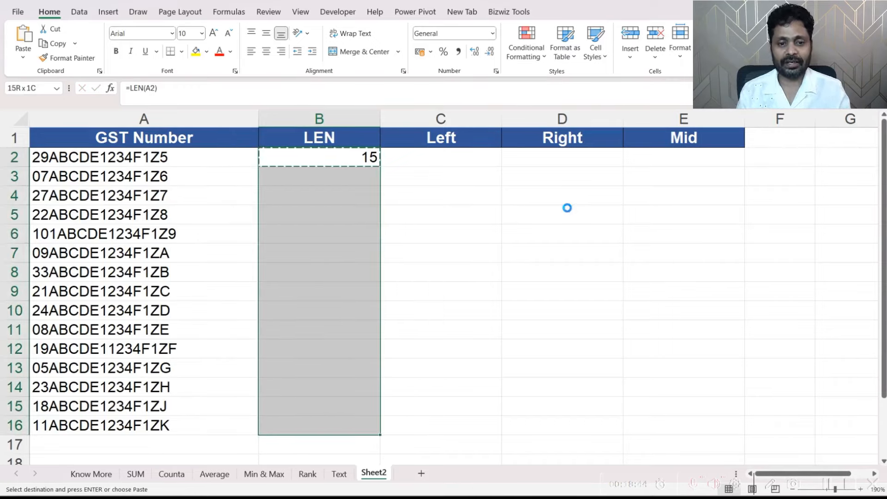
key(Return)
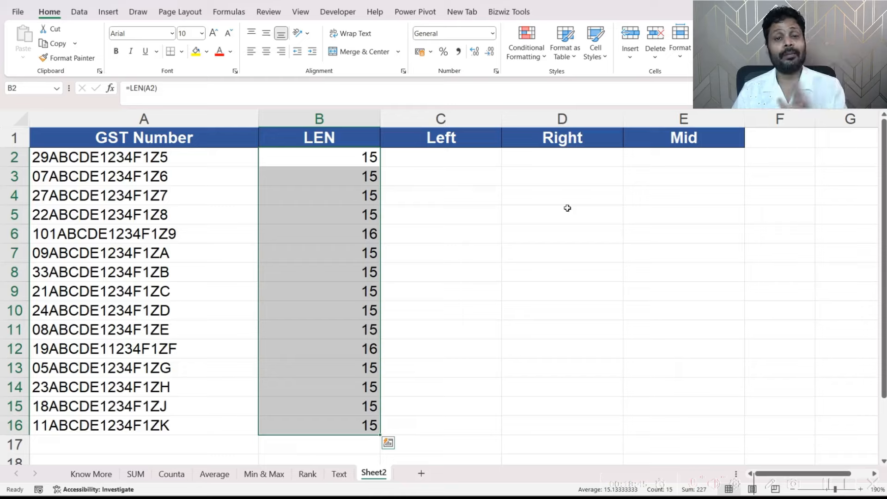
Check the character counts in B6 and B12 against the GST numbers in the same rows
click(375, 235)
click(194, 234)
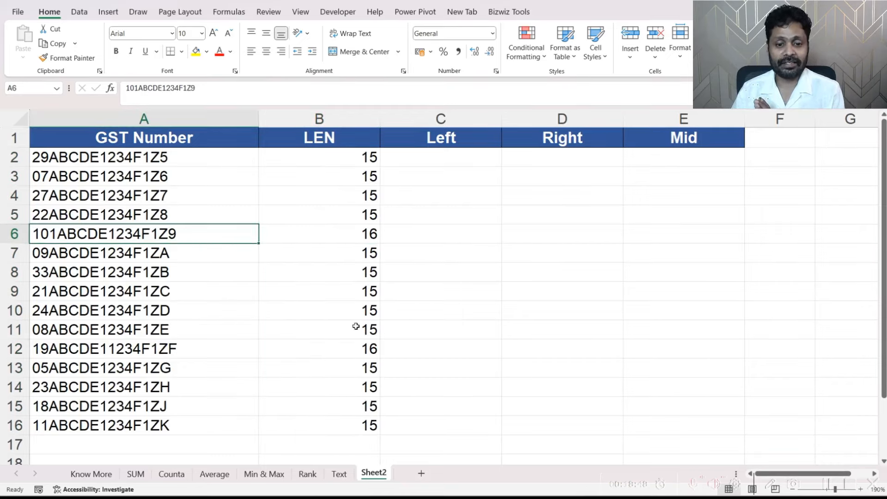
click(363, 350)
click(218, 348)
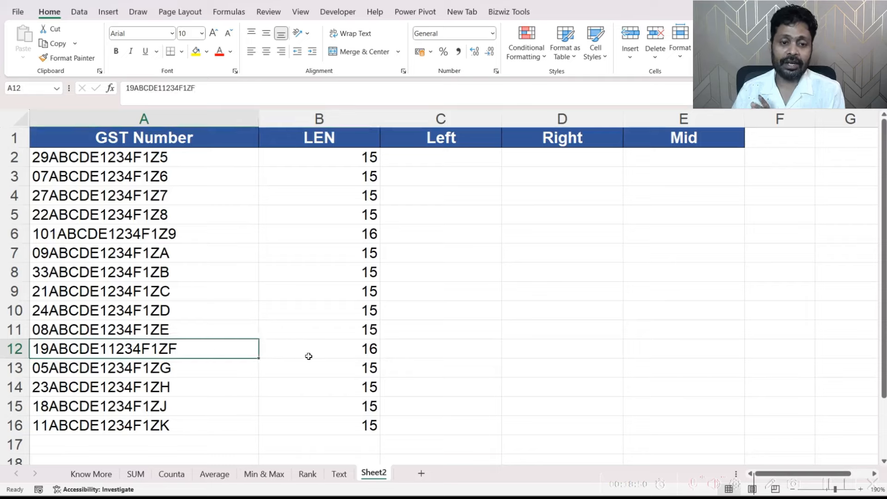
Delete the extra third digit of the GST number in A6 and check its LEN formula in B6
click(206, 240)
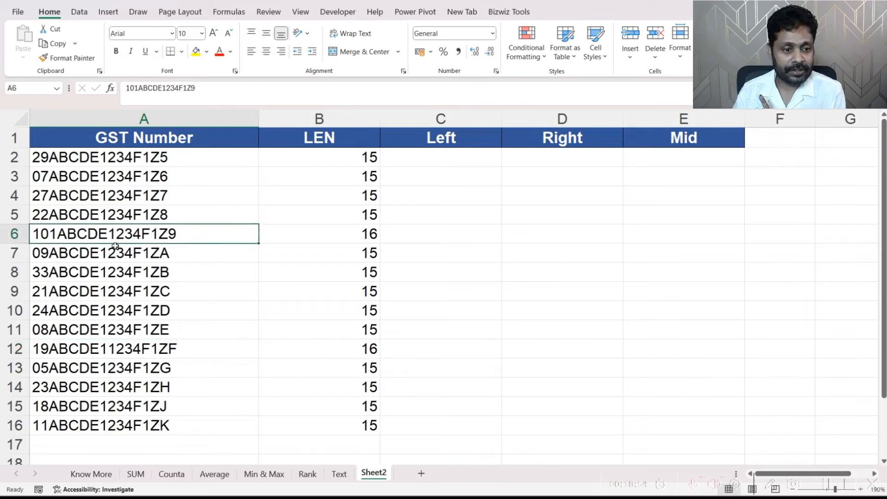
double_click(57, 235)
key(shift+Left)
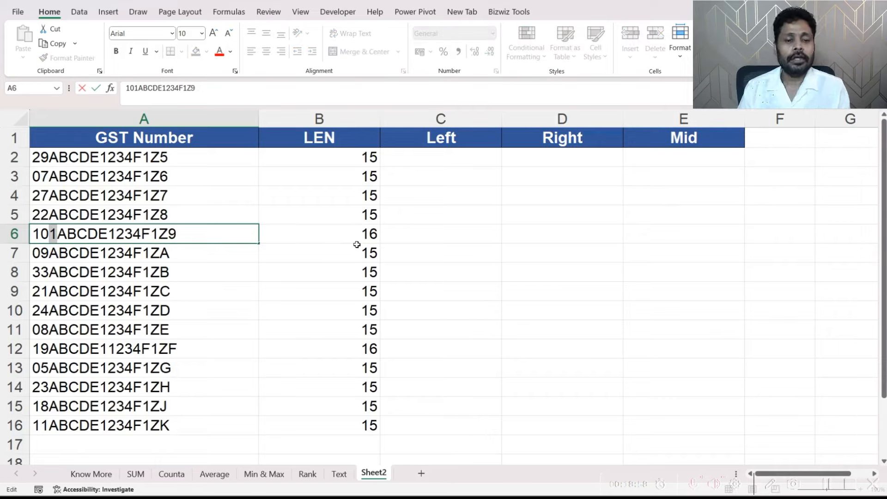
key(Delete)
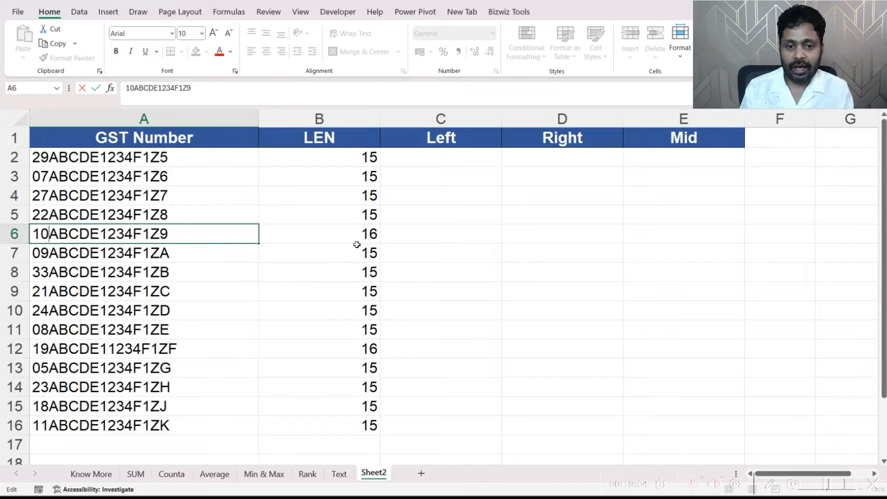
key(Return)
key(Up)
key(Right)
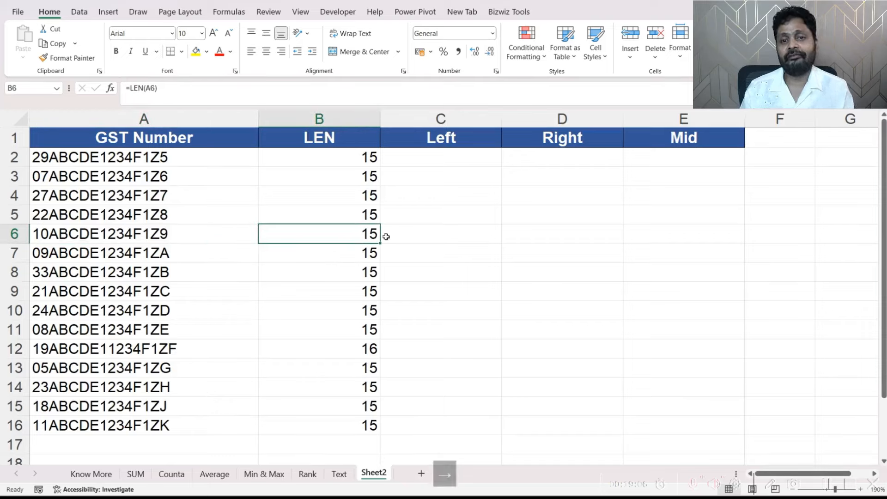
Delete the digit 4 before the letter F in the GST number in A12 and check B12
click(357, 352)
key(Left)
key(F2)
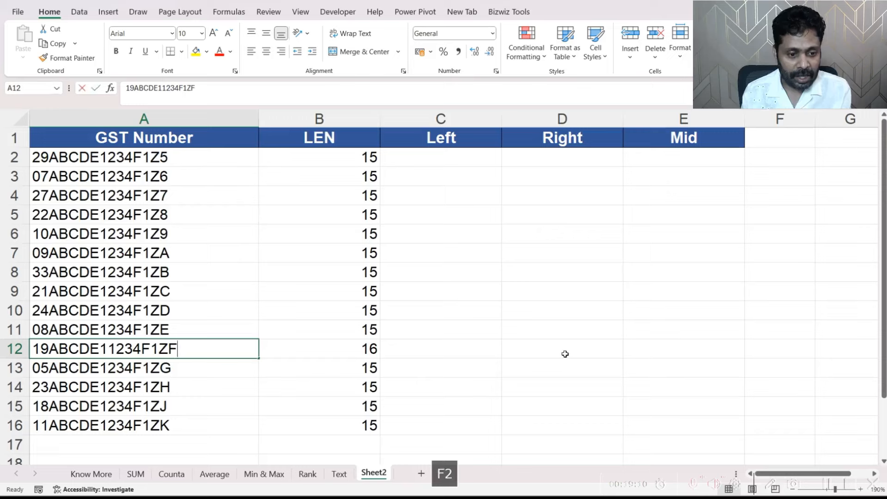
key(Left)
key(Left)
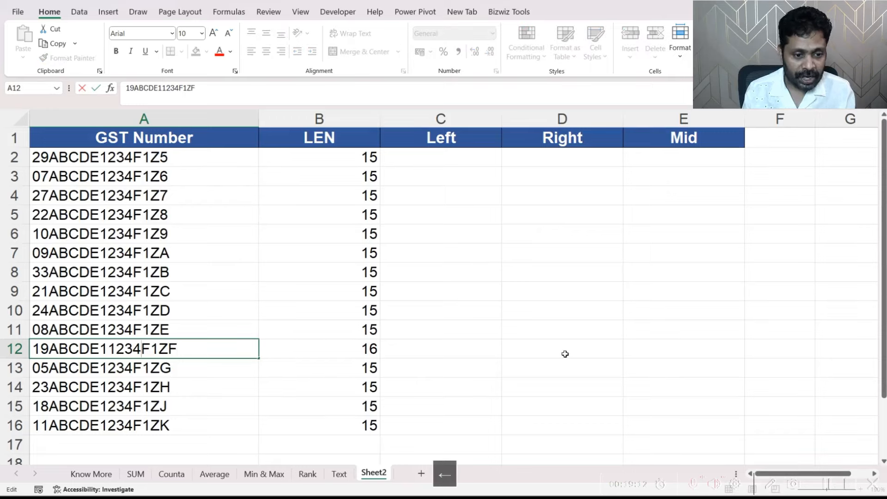
key(shift+Left)
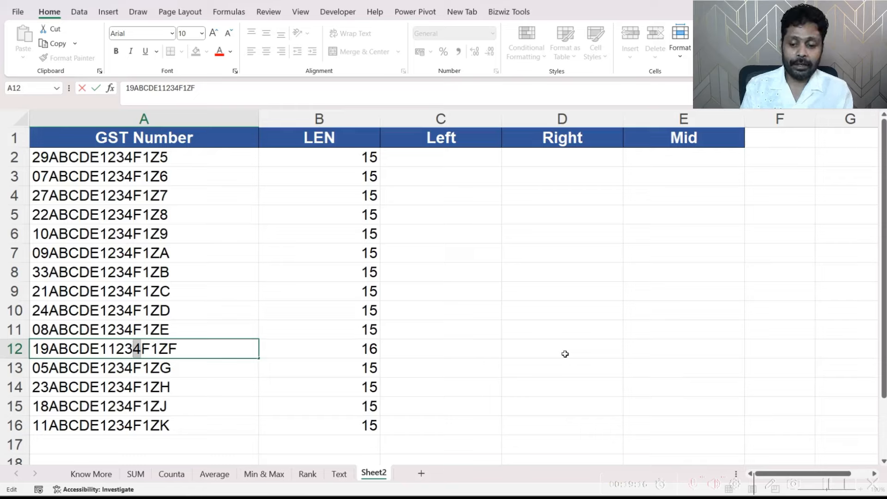
key(Delete)
key(Return)
key(Up)
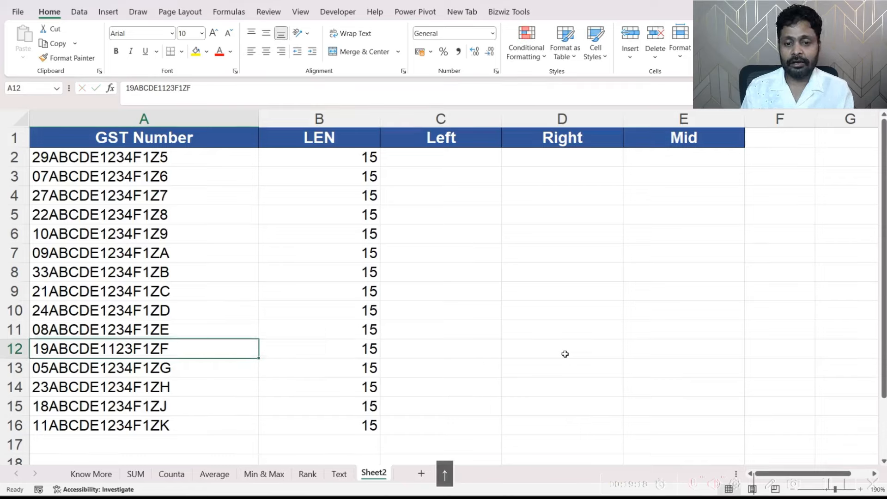
key(Right)
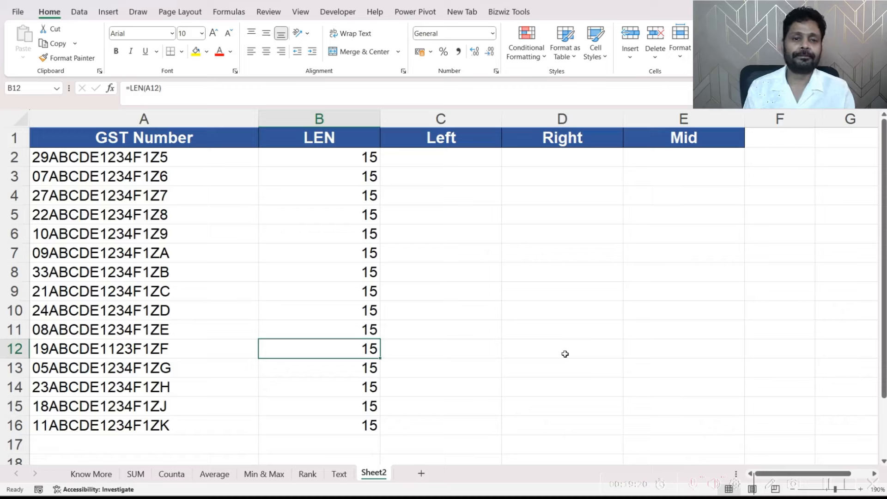
Examine the ten characters that follow the first two digits of the GST number in A2
key(Up)
key(Up)
key(Up)
key(Up)
key(Up)
key(Up)
key(Up)
key(Up)
key(Up)
key(Up)
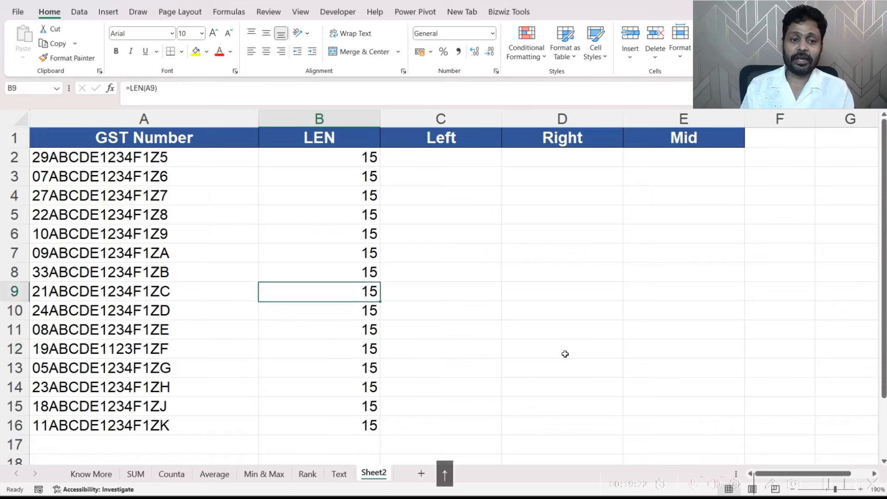
key(Left)
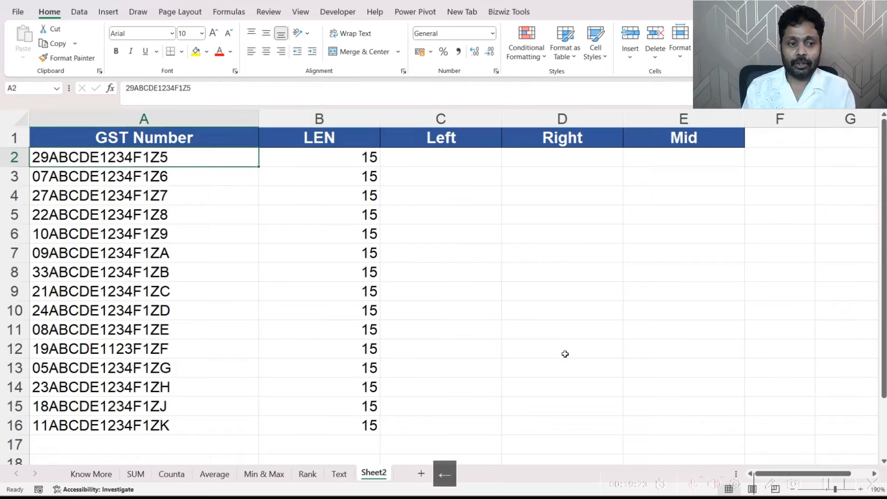
double_click(49, 157)
key(shift+Right)
key(shift+Right)
key(shift+Right)
key(shift+Right)
key(shift+Right)
key(shift+Right)
key(shift+Right)
key(shift+Right)
key(shift+Right)
key(shift+Right)
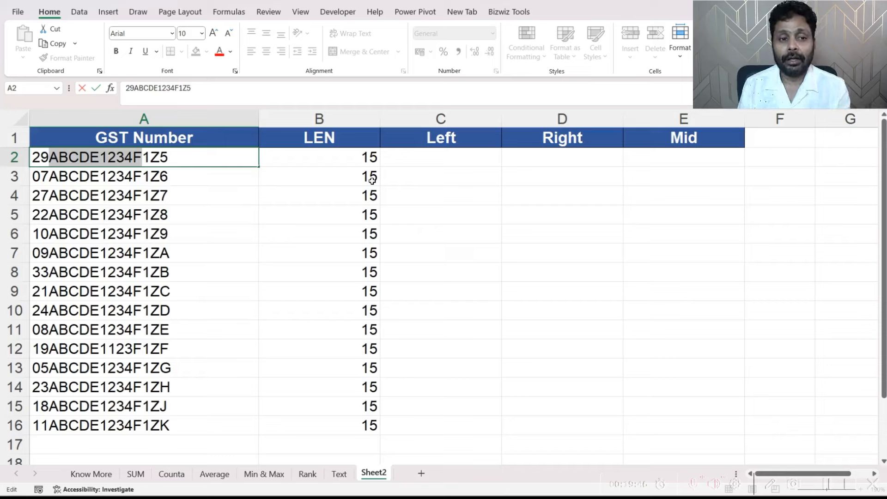
Examine the last three characters of the GST number in A2 and leave the cell without editing it
key(Right)
key(shift+Right)
key(shift+Right)
key(shift+Right)
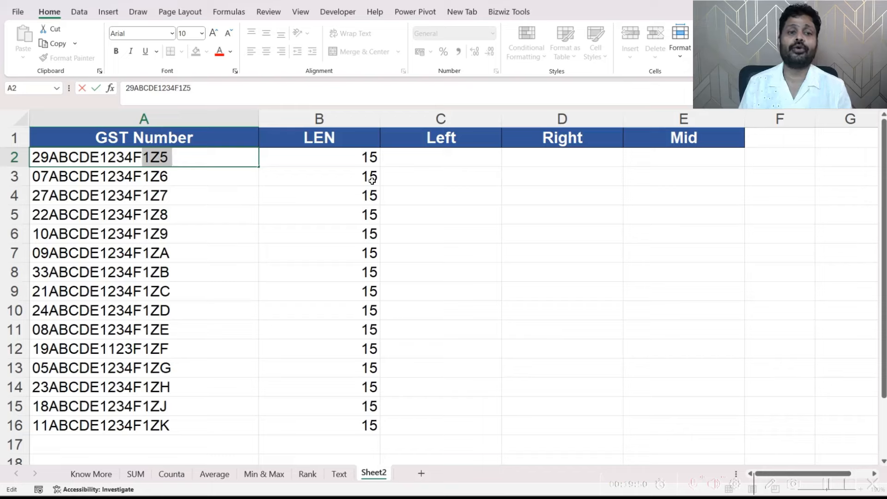
key(Return)
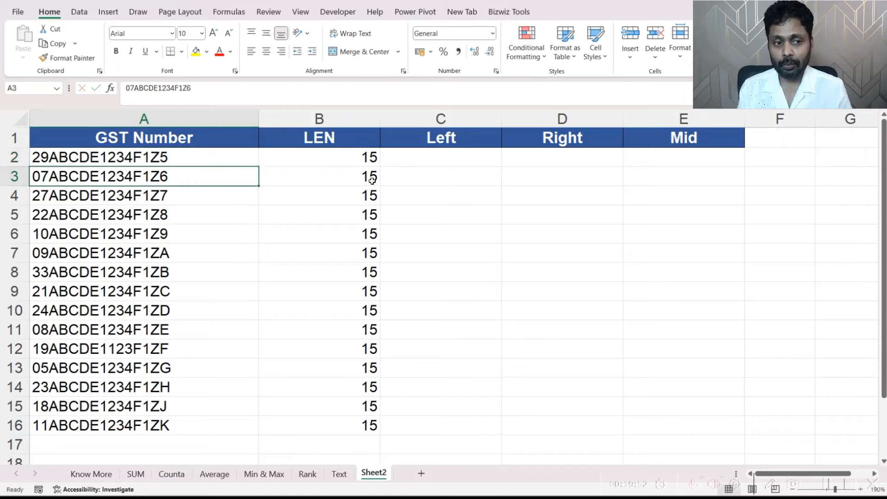
Look through the GST numbers in column A, from A2 down the list and back up
key(Up)
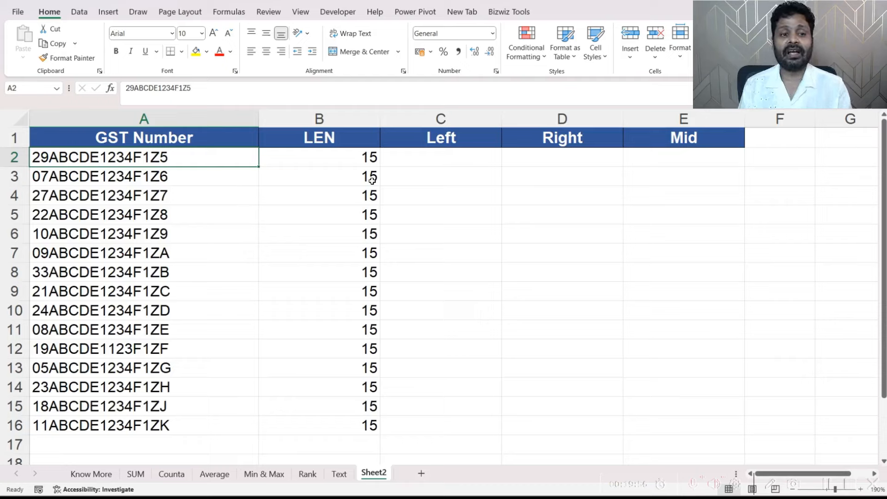
key(Down)
key(Down)
key(Down)
key(Down)
key(Down)
key(Down)
key(Down)
key(Down)
key(Down)
key(Down)
key(Up)
key(Up)
key(Up)
key(Up)
key(Up)
key(Up)
key(Up)
key(Up)
key(Up)
key(Up)
key(Up)
Enter =LEFT(A2,2) in C2 to extract the first two characters of the GST number
key(Right)
key(Down)
key(Right)
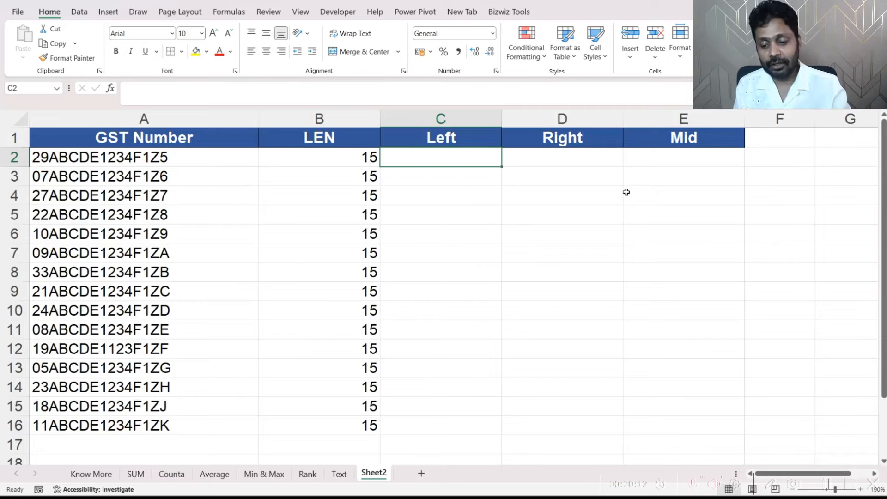
text(=left)
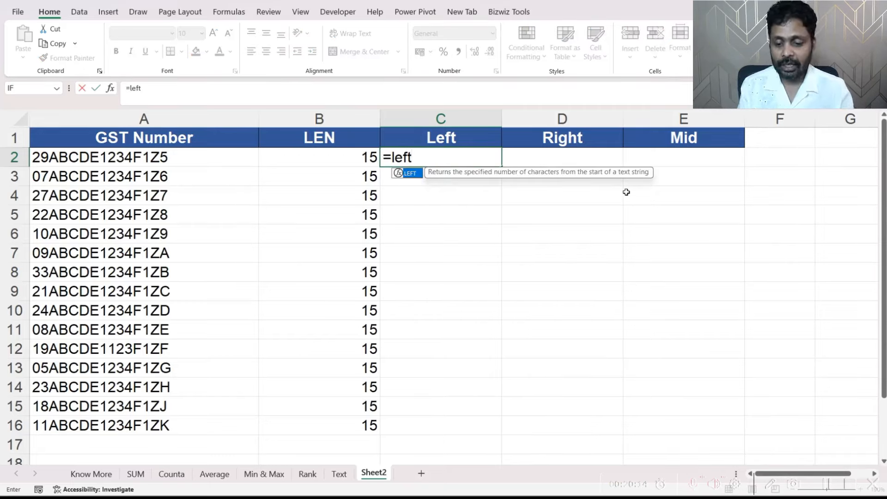
text(()
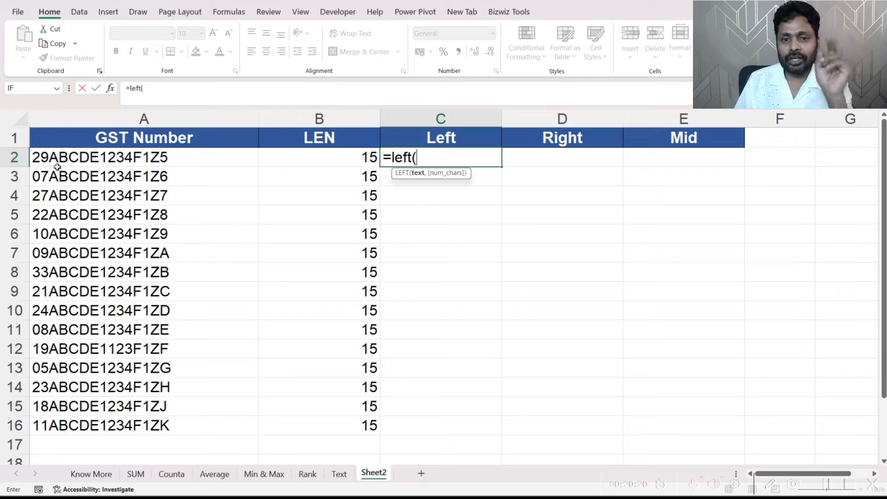
click(189, 160)
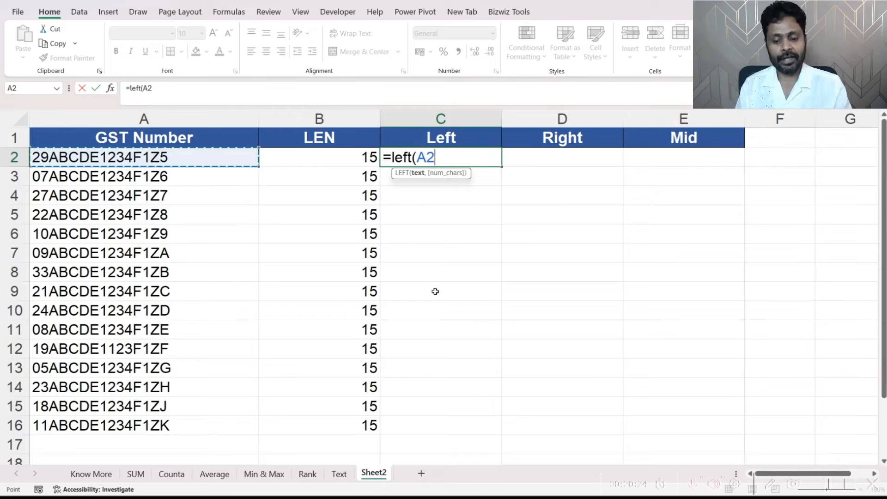
text(,)
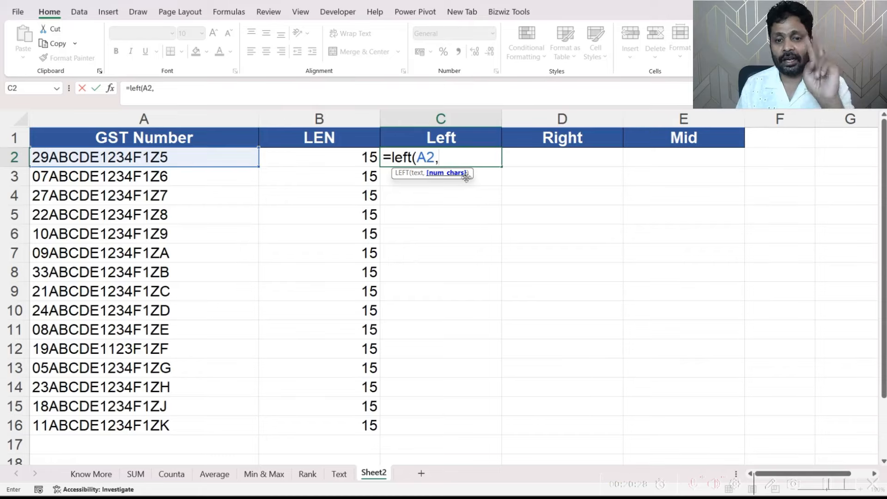
text(2)
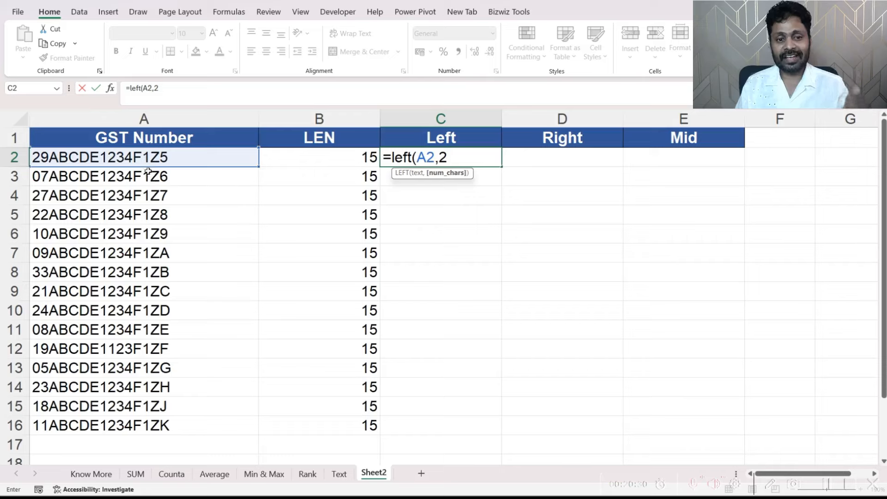
text())
key(Return)
Copy the LEFT formula from C2 down through C16
click(457, 154)
key(ctrl+c)
key(shift+Down)
key(shift+Down)
key(shift+Down)
key(shift+Down)
key(shift+Down)
key(shift+Down)
key(shift+Down)
key(shift+Down)
key(shift+Down)
key(shift+Down)
key(shift+Down)
key(shift+Down)
key(shift+Down)
key(shift+Down)
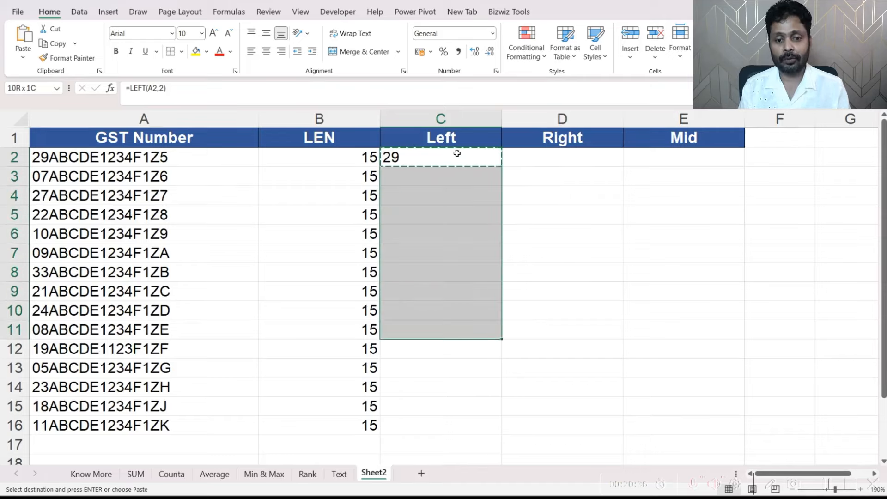
key(Return)
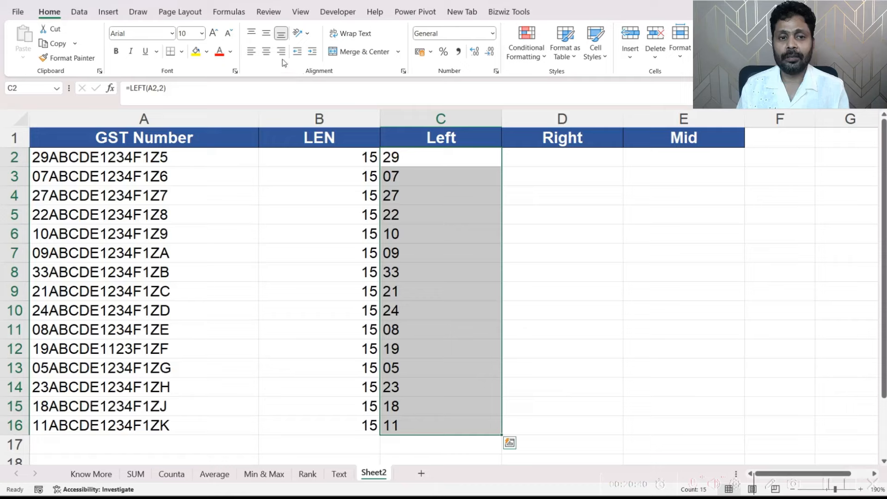
Try centre alignment on the LEFT results in C2:C16 and undo it
click(266, 51)
click(466, 162)
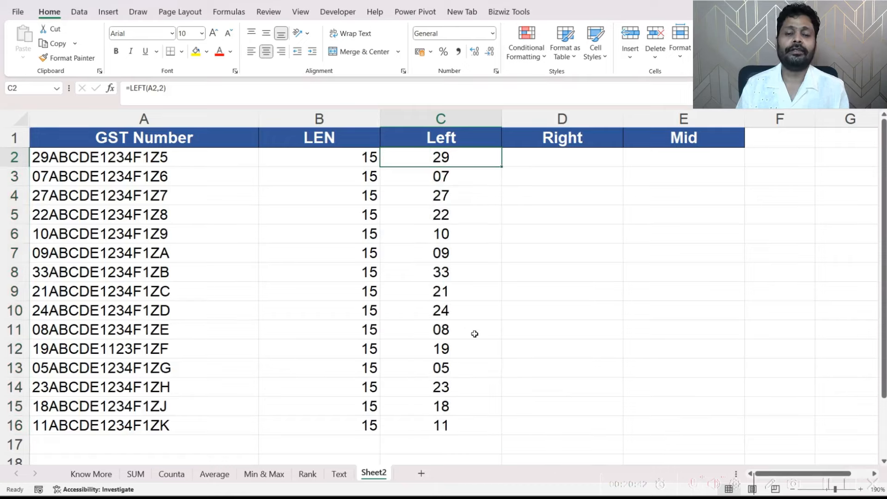
key(ctrl+z)
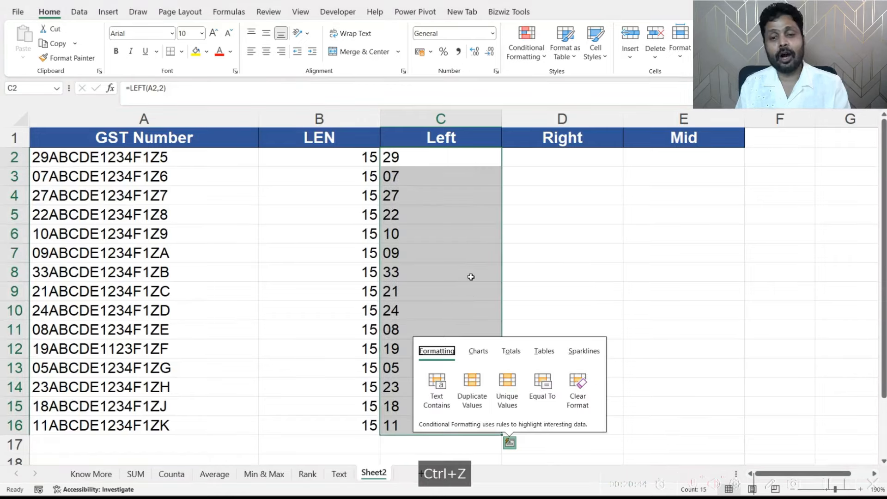
Compare right and left alignment on C2:C16 and set the cells to centre alignment
drag(469, 161, 475, 421)
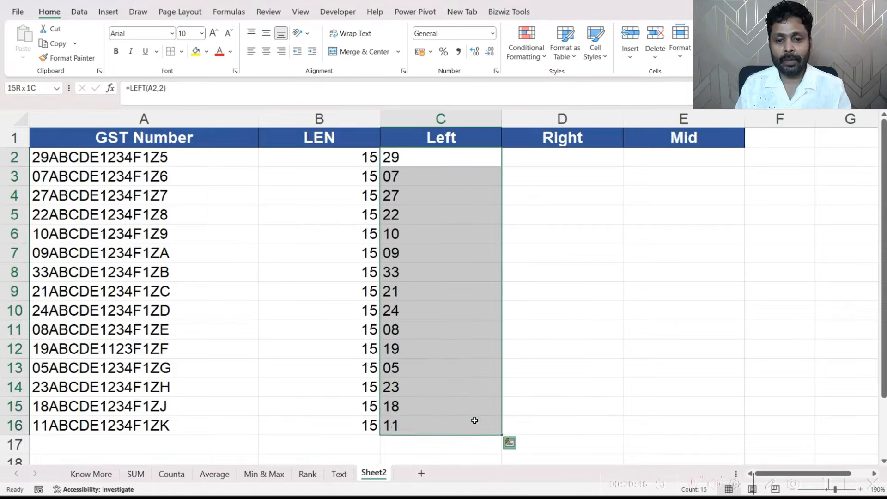
click(267, 51)
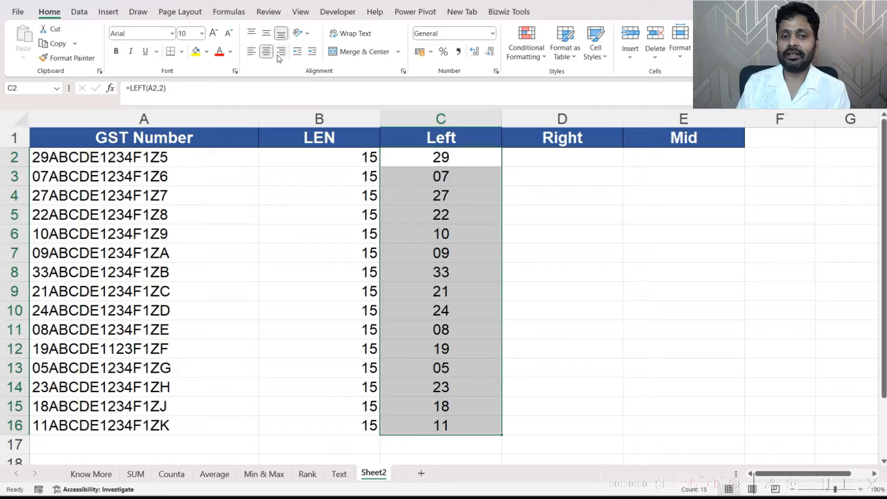
click(280, 52)
click(251, 52)
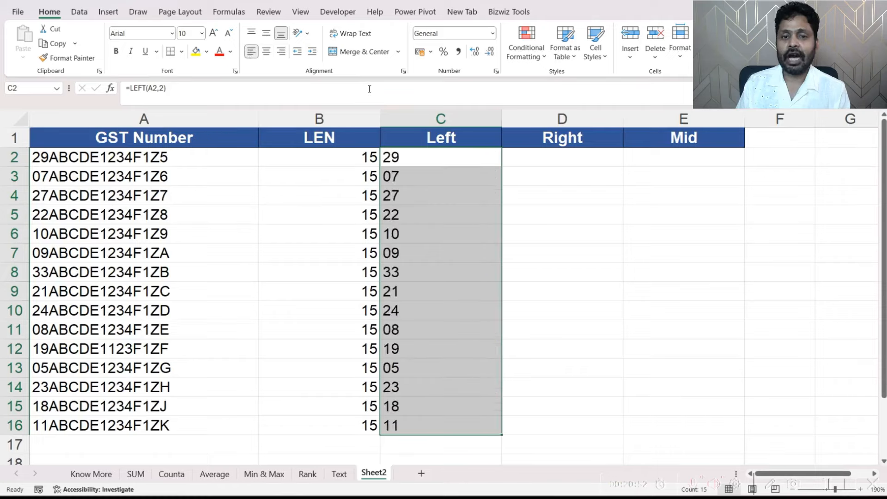
click(266, 52)
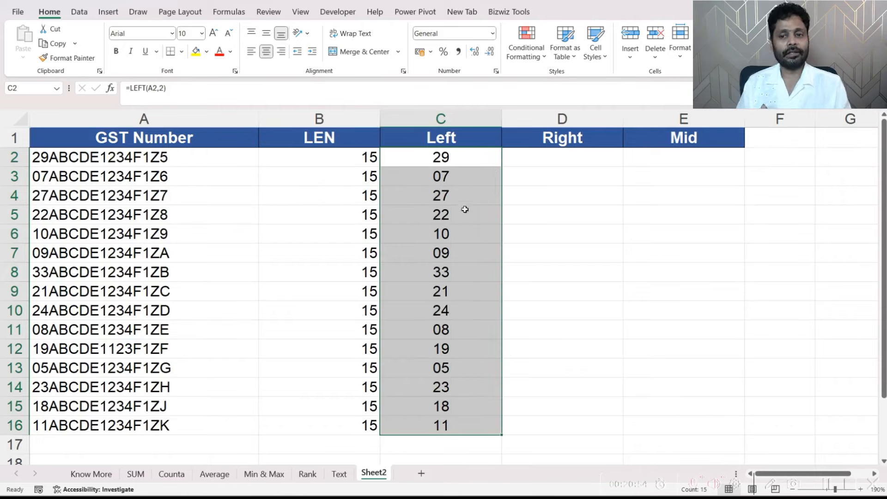
Highlight the last three characters of the GST number in A2 and leave the cell without editing it
click(531, 157)
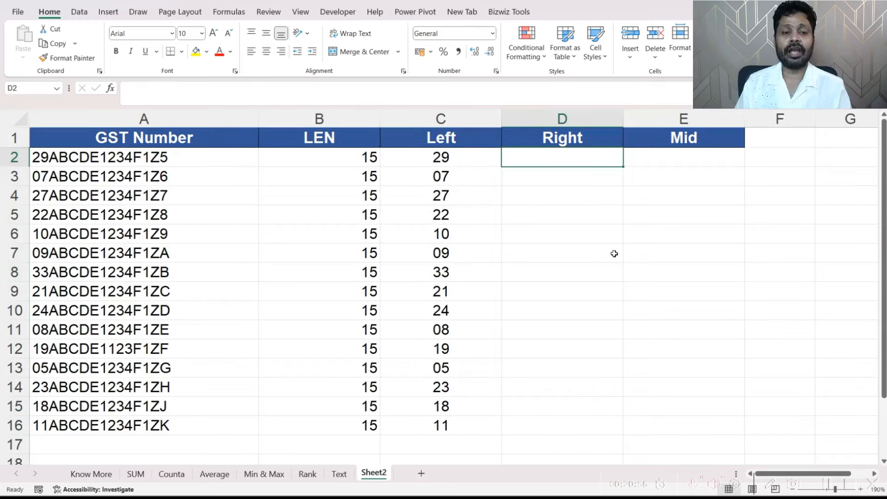
double_click(146, 157)
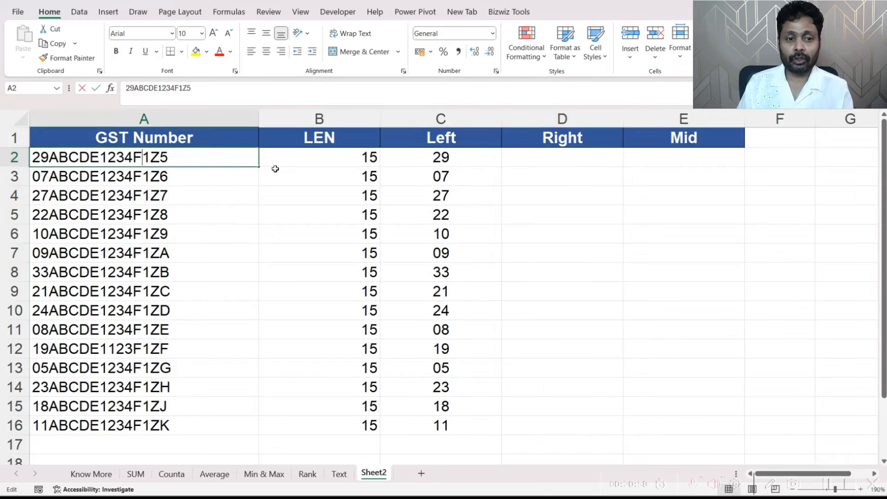
key(shift+Right)
key(shift+Right)
key(shift+Right)
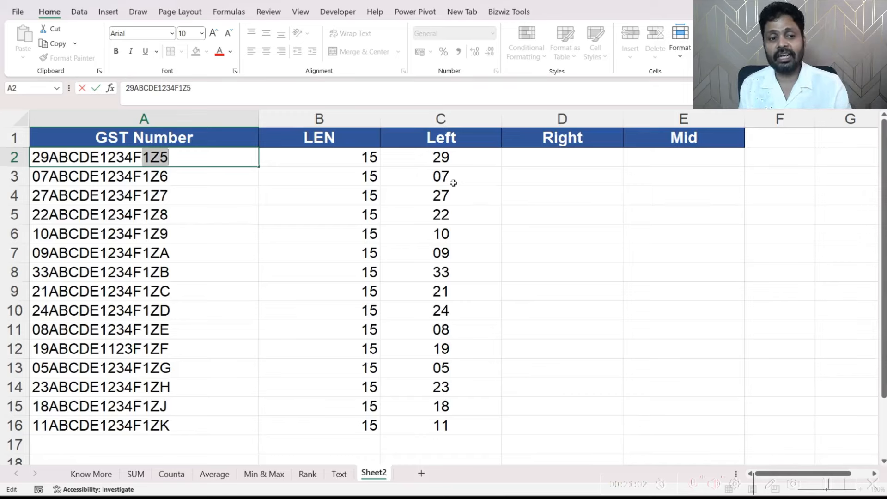
key(Escape)
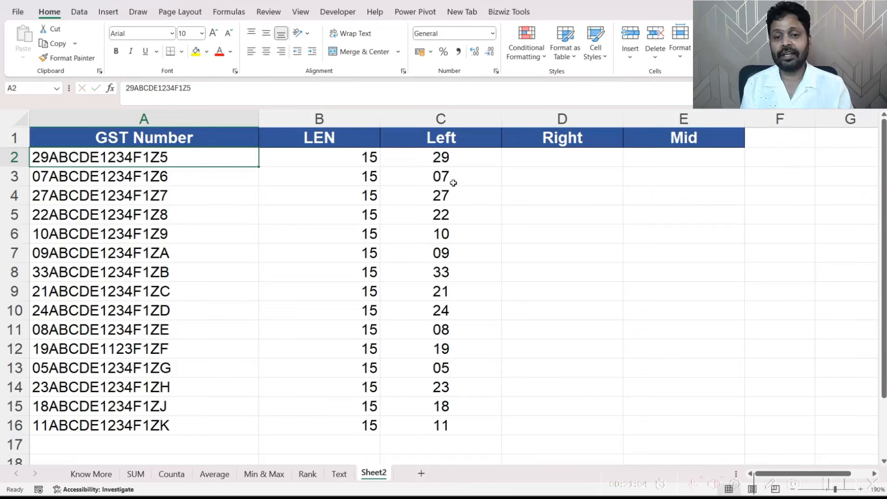
Enter =RIGHT(A2,3) in D2 to extract the last three characters of the GST number
key(Right)
key(Right)
key(Right)
text(=right()
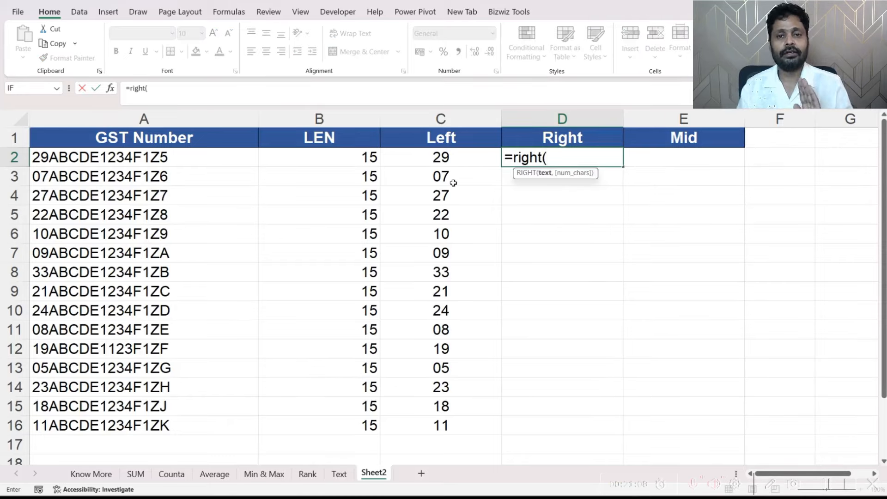
click(148, 158)
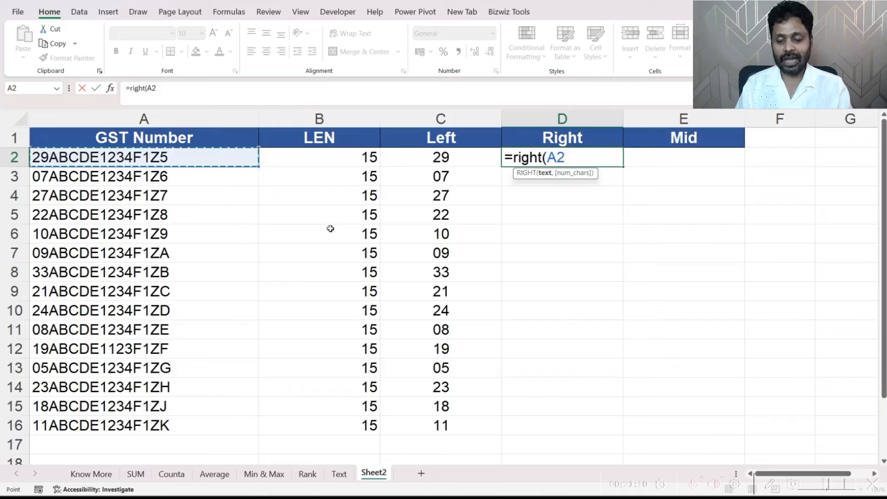
text(,)
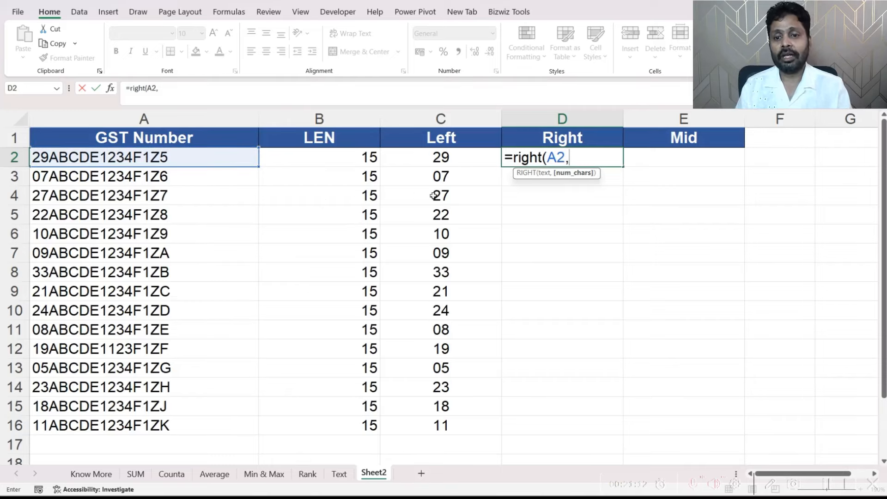
text(3))
key(Return)
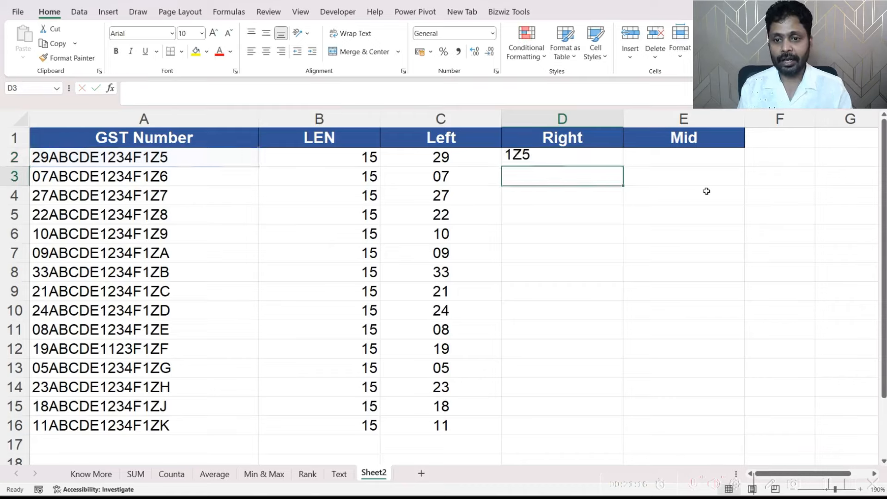
Copy the RIGHT formula from D2 down through D16
key(Up)
key(ctrl+c)
key(shift+Down)
key(shift+Down)
key(shift+Down)
key(shift+Down)
key(shift+Down)
key(shift+Down)
key(shift+Down)
key(shift+Down)
key(shift+Down)
key(shift+Down)
key(shift+Down)
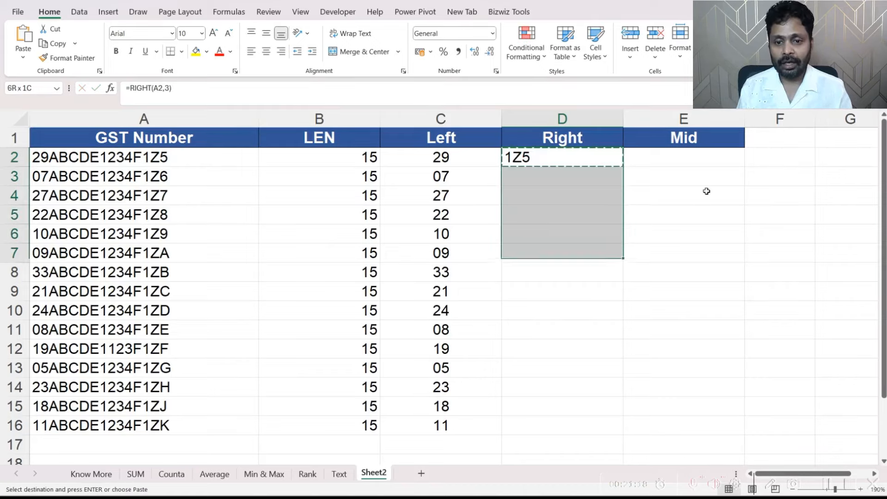
key(shift+Down)
key(shift+Down)
key(shift+Down)
key(Return)
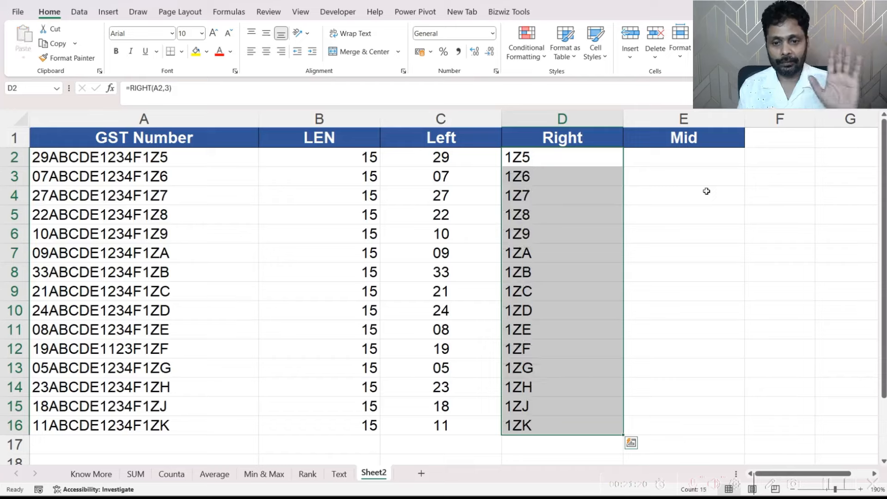
Examine the ten middle characters of the GST number in A2, starting after the first two digits, without editing the cell
key(Left)
key(Left)
key(Left)
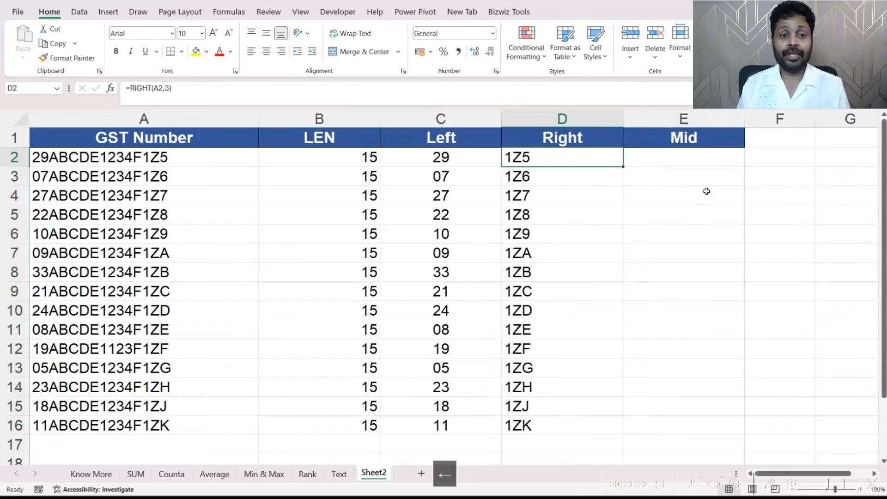
key(F2)
key(Left)
key(Left)
key(Left)
key(Left)
key(Left)
key(Left)
key(Left)
key(Left)
key(Left)
key(Left)
key(Left)
key(Left)
key(Left)
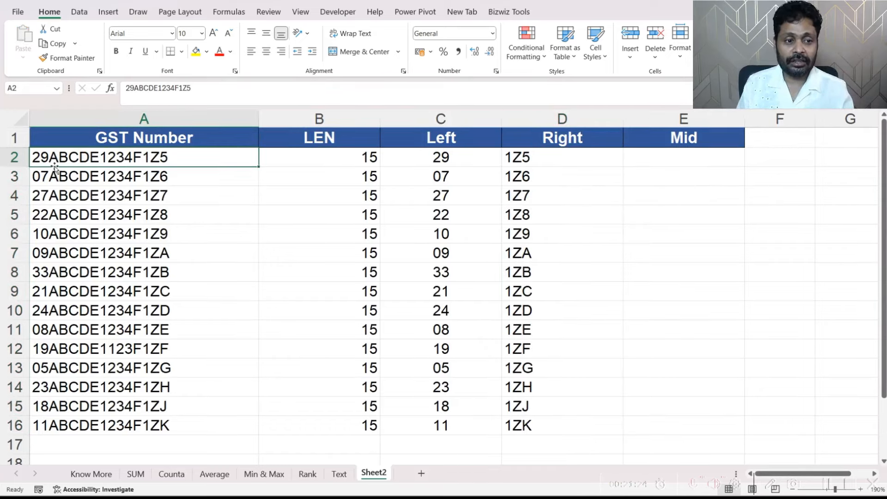
key(shift+Right)
key(shift+Right)
key(shift+Right)
key(shift+Right)
key(shift+Right)
key(shift+Right)
key(shift+Right)
key(shift+Right)
key(shift+Right)
key(shift+Right)
key(shift+Right)
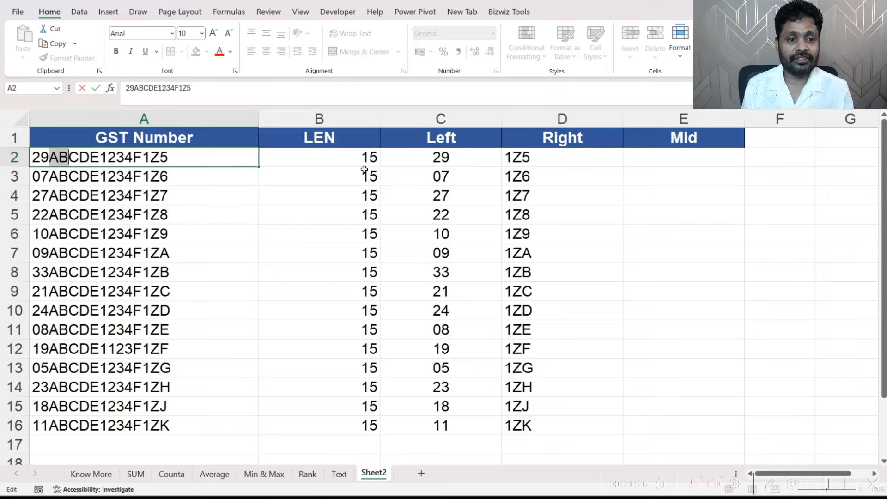
key(shift+Left)
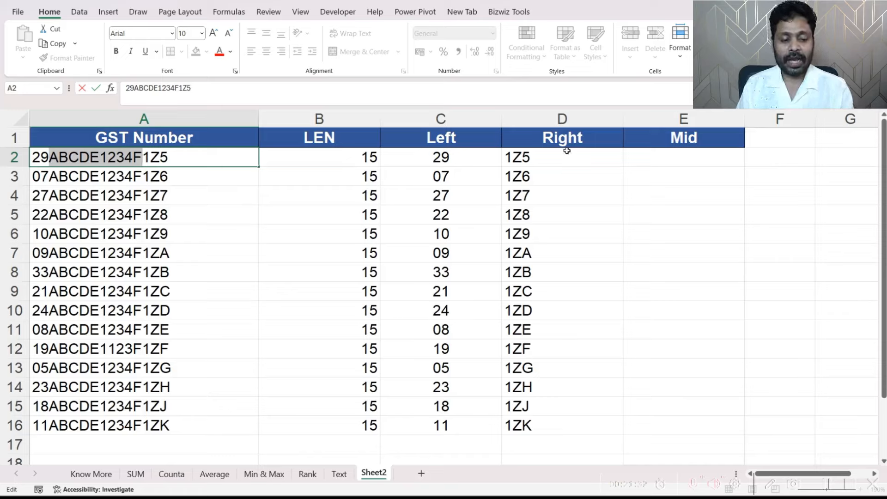
key(Escape)
Enter =MID(A2,3,10) in E2 to extract the ten middle characters of the GST number
click(676, 163)
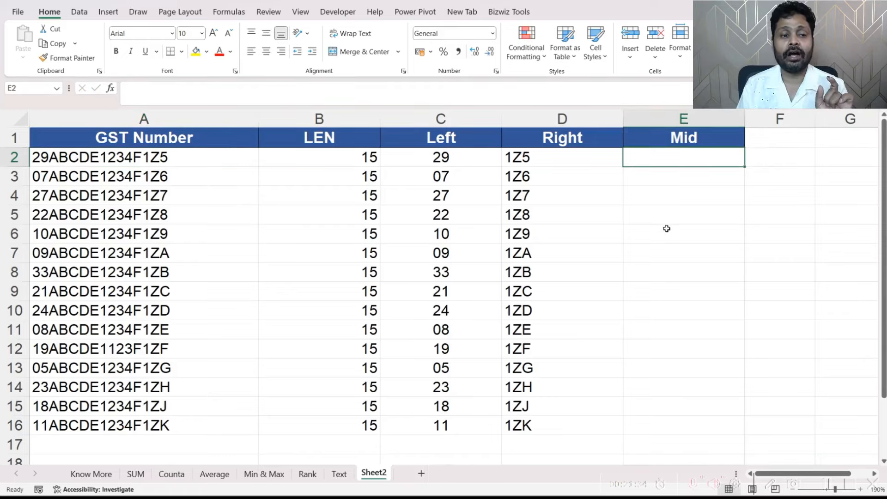
click(51, 158)
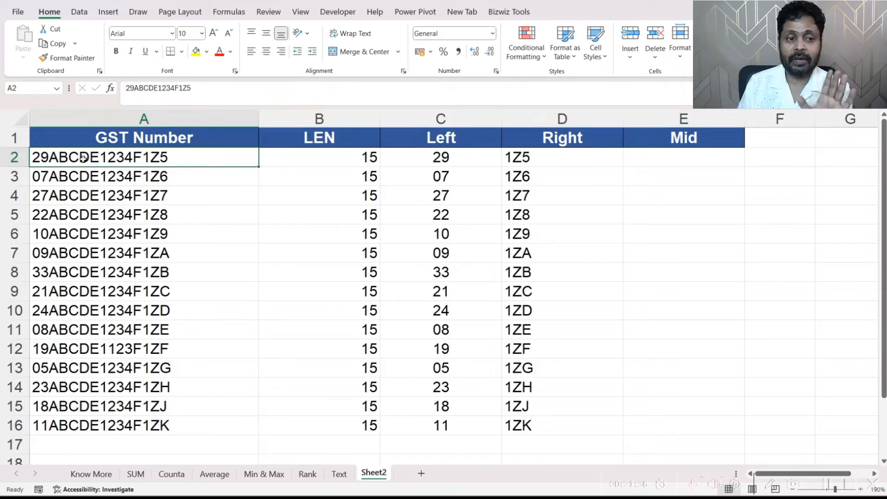
click(652, 155)
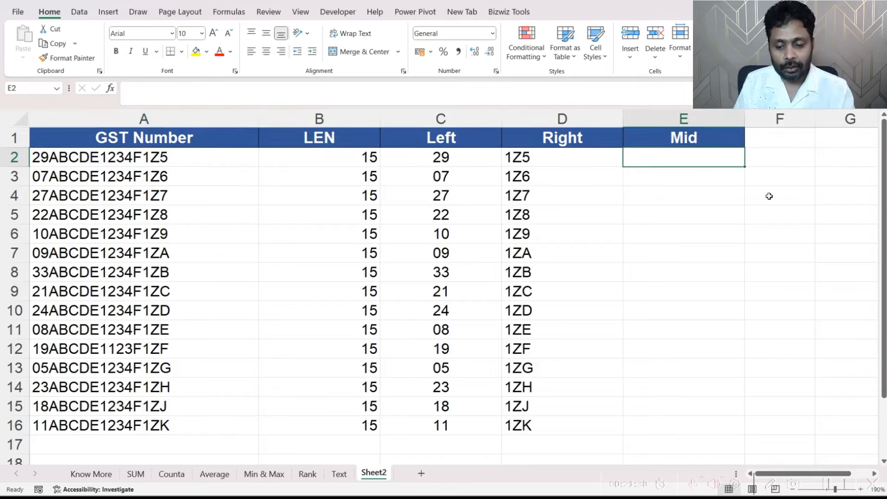
text(=mid)
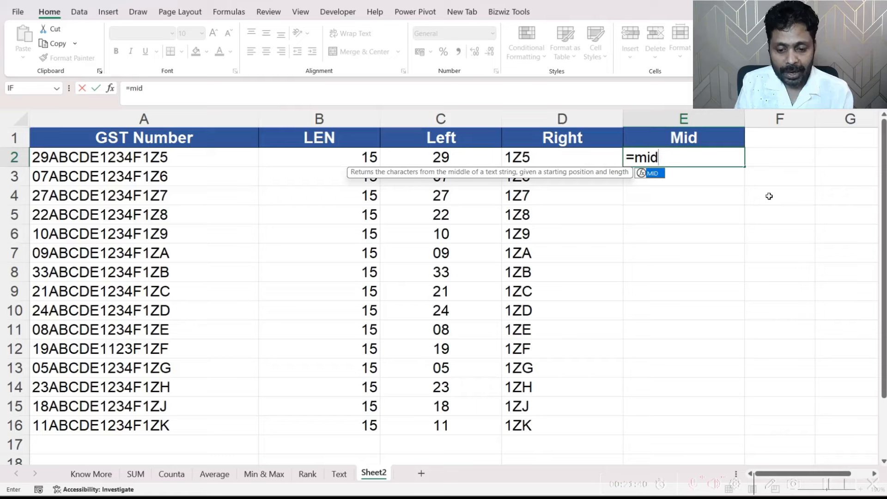
text(()
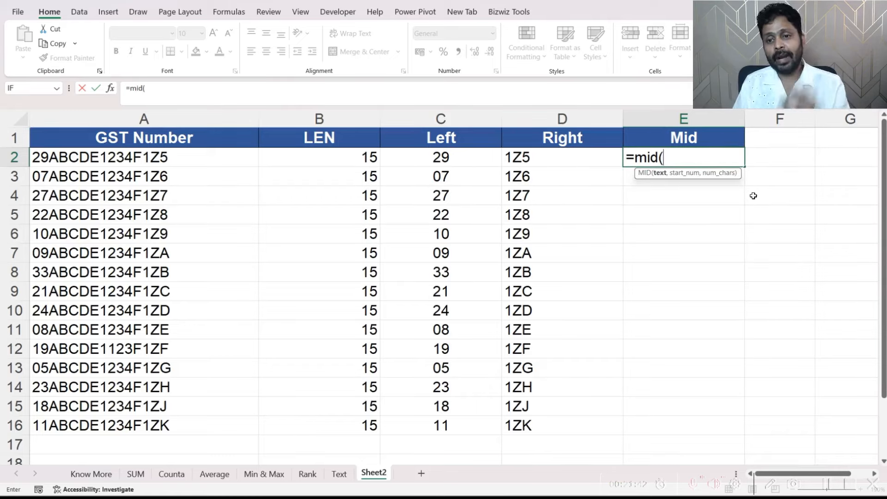
click(126, 157)
text(,)
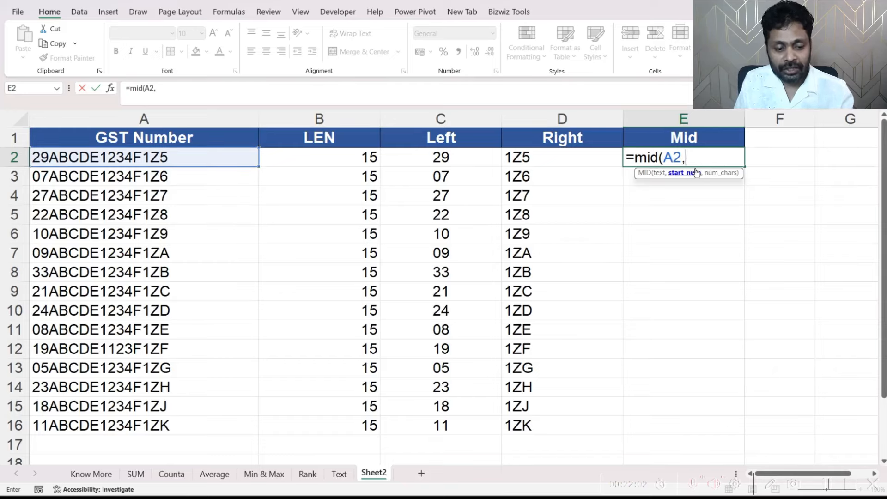
text(3)
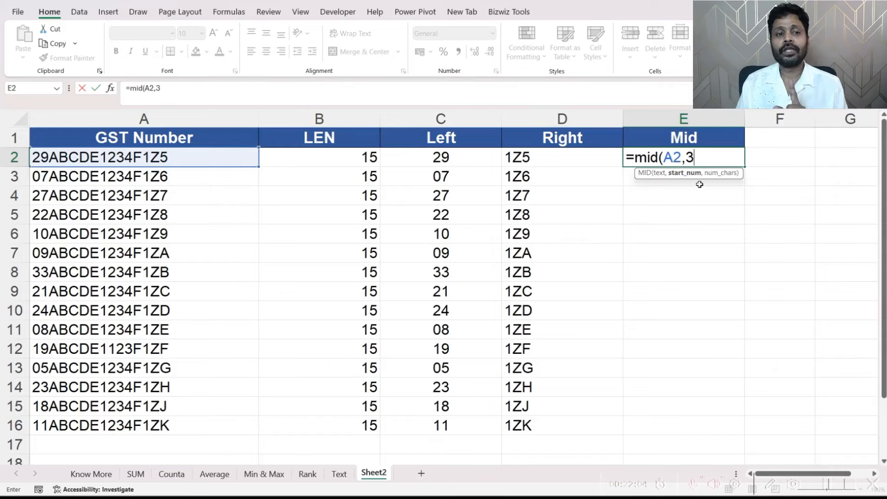
text(,)
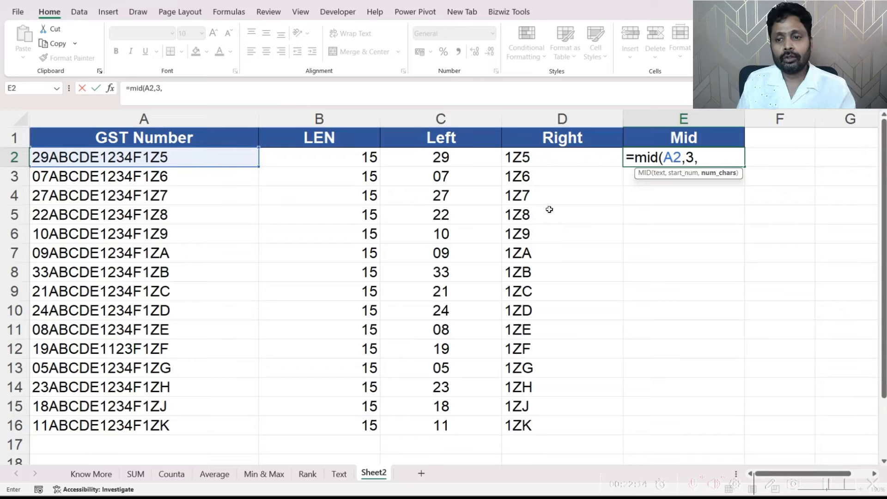
text(10)
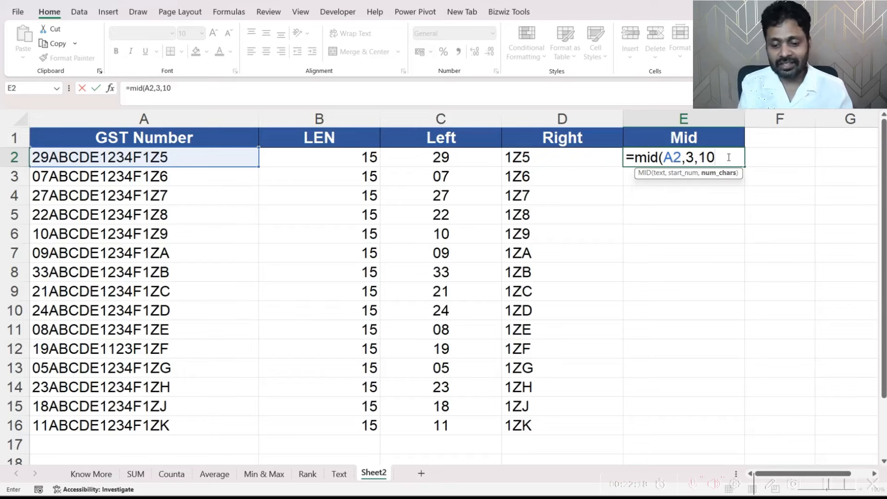
text())
key(Return)
Copy the MID formula from E2 down through E16
click(729, 157)
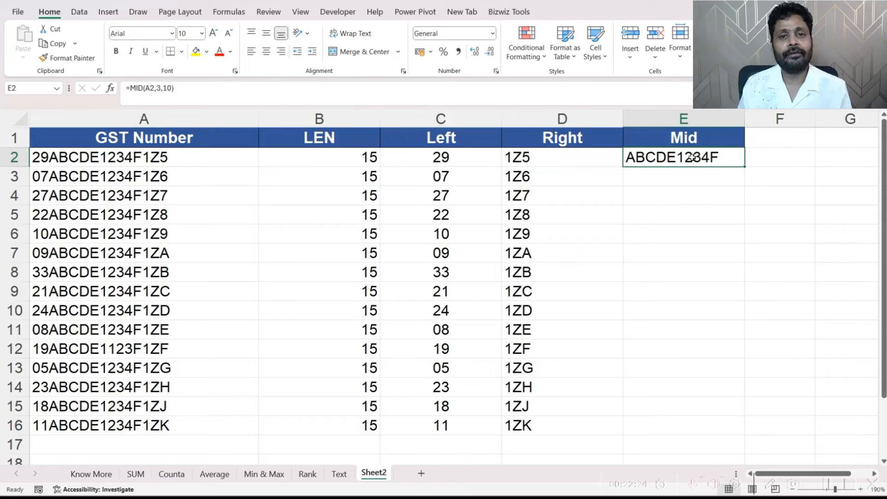
key(ctrl+c)
drag(684, 157, 684, 425)
key(Return)
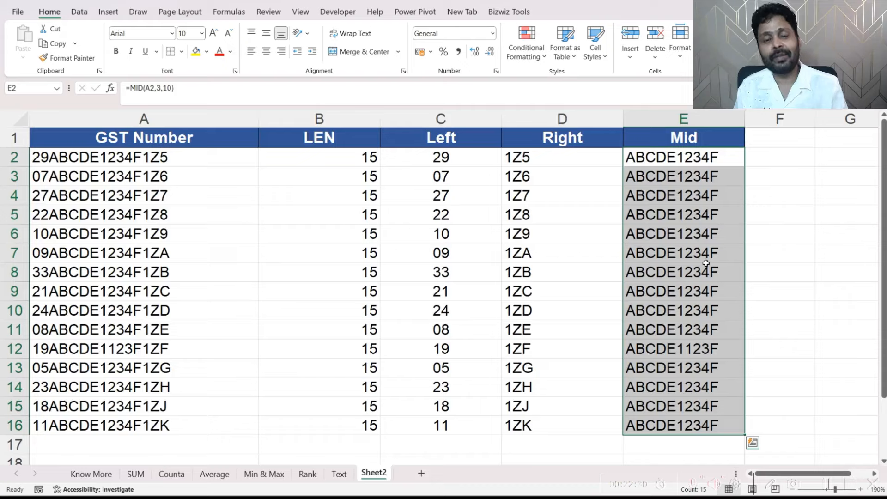
click(701, 245)
click(679, 183)
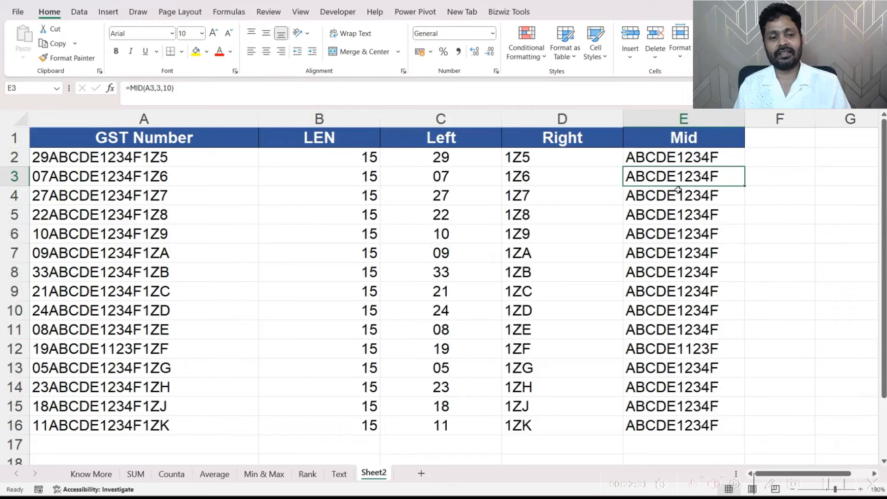
click(95, 219)
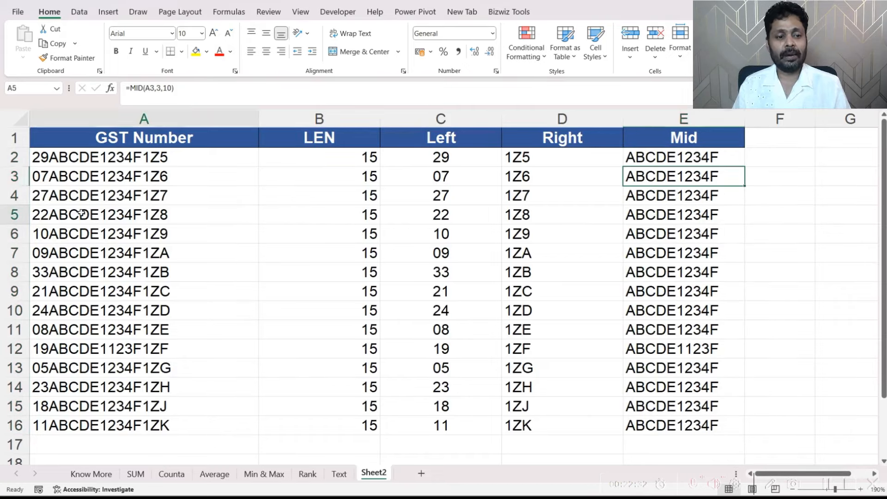
click(628, 230)
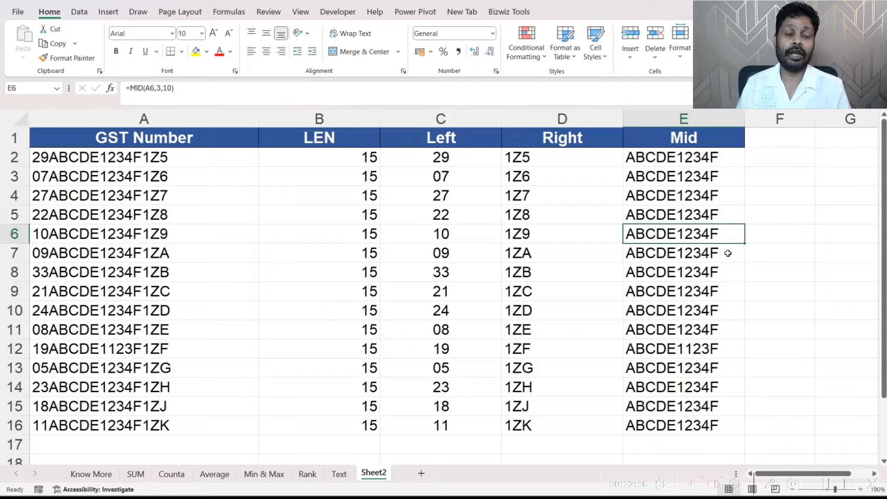